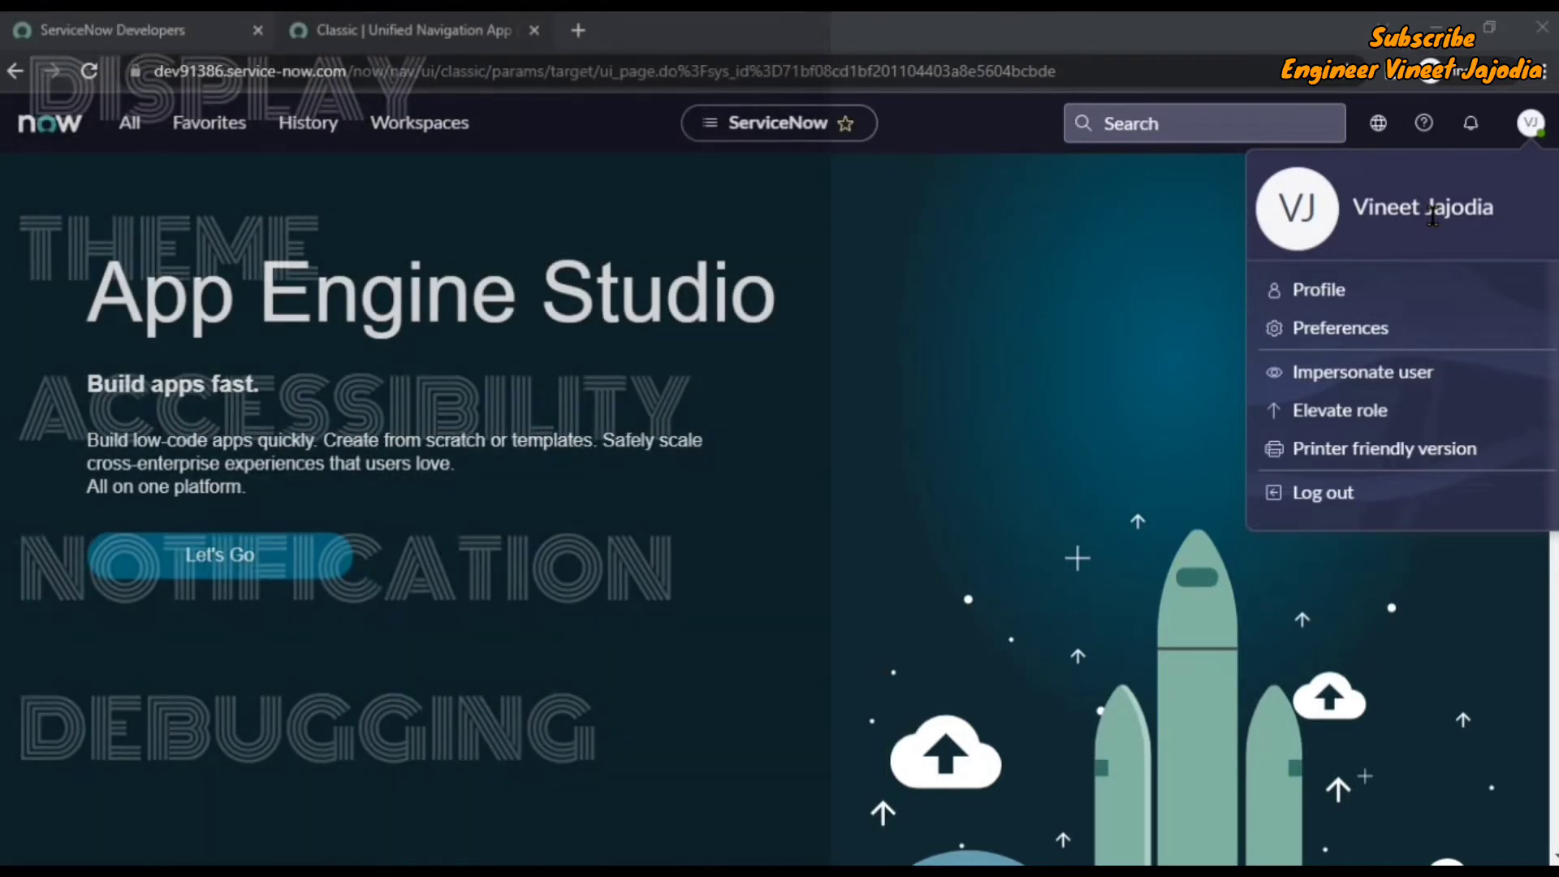
# Choose Preferences from the avatar's profile menu
pyautogui.click(1372, 329)
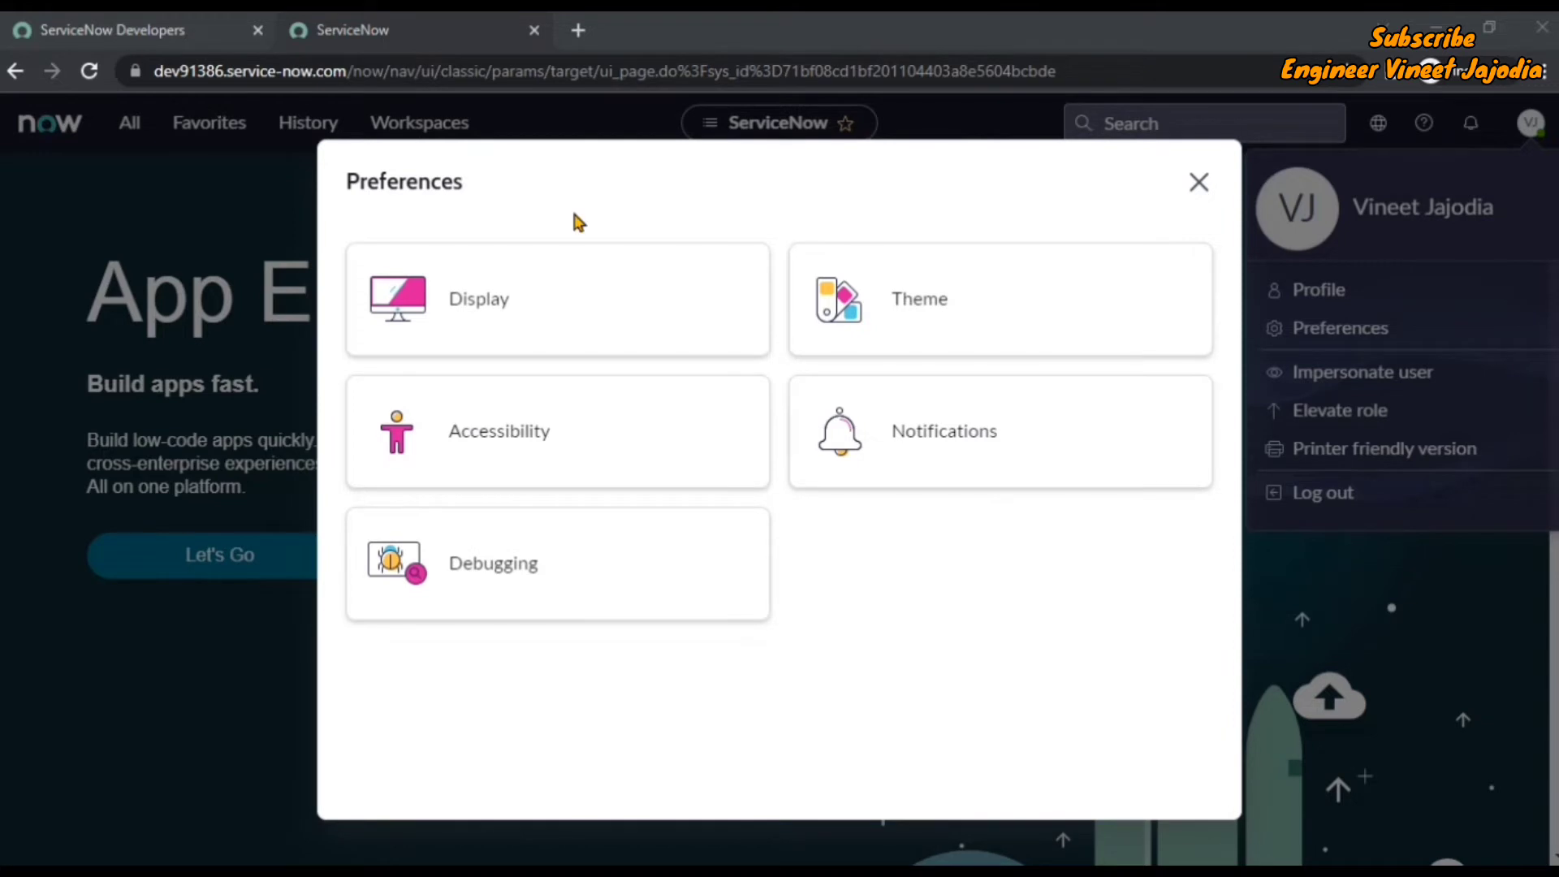
# In Display preferences, keep related lists loading with the form; turn off form tabs and list line breaks
pyautogui.click(536, 314)
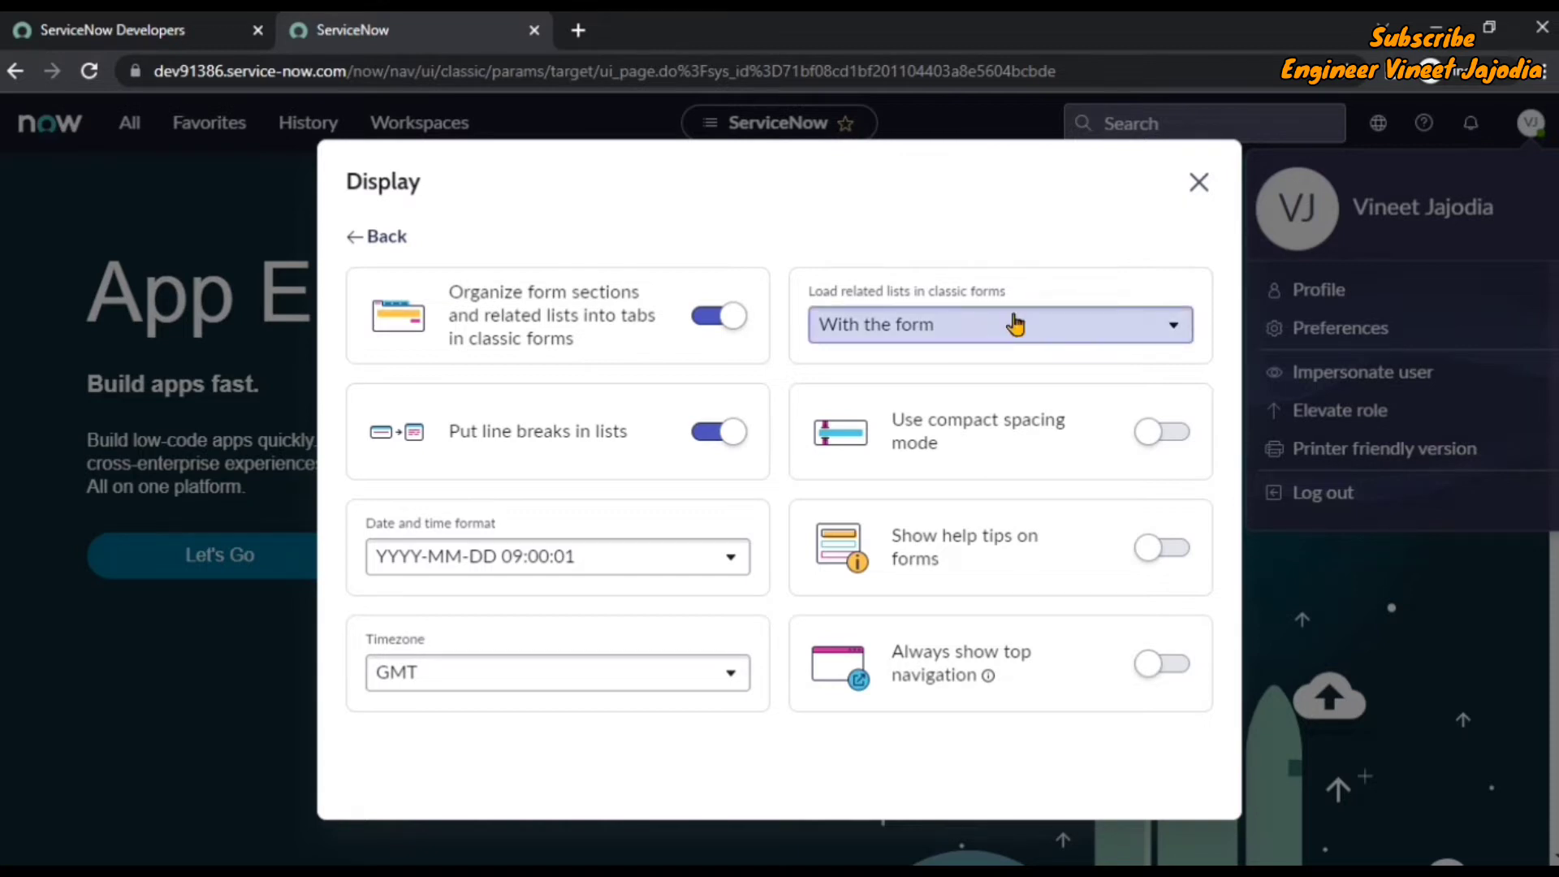
pyautogui.click(1015, 325)
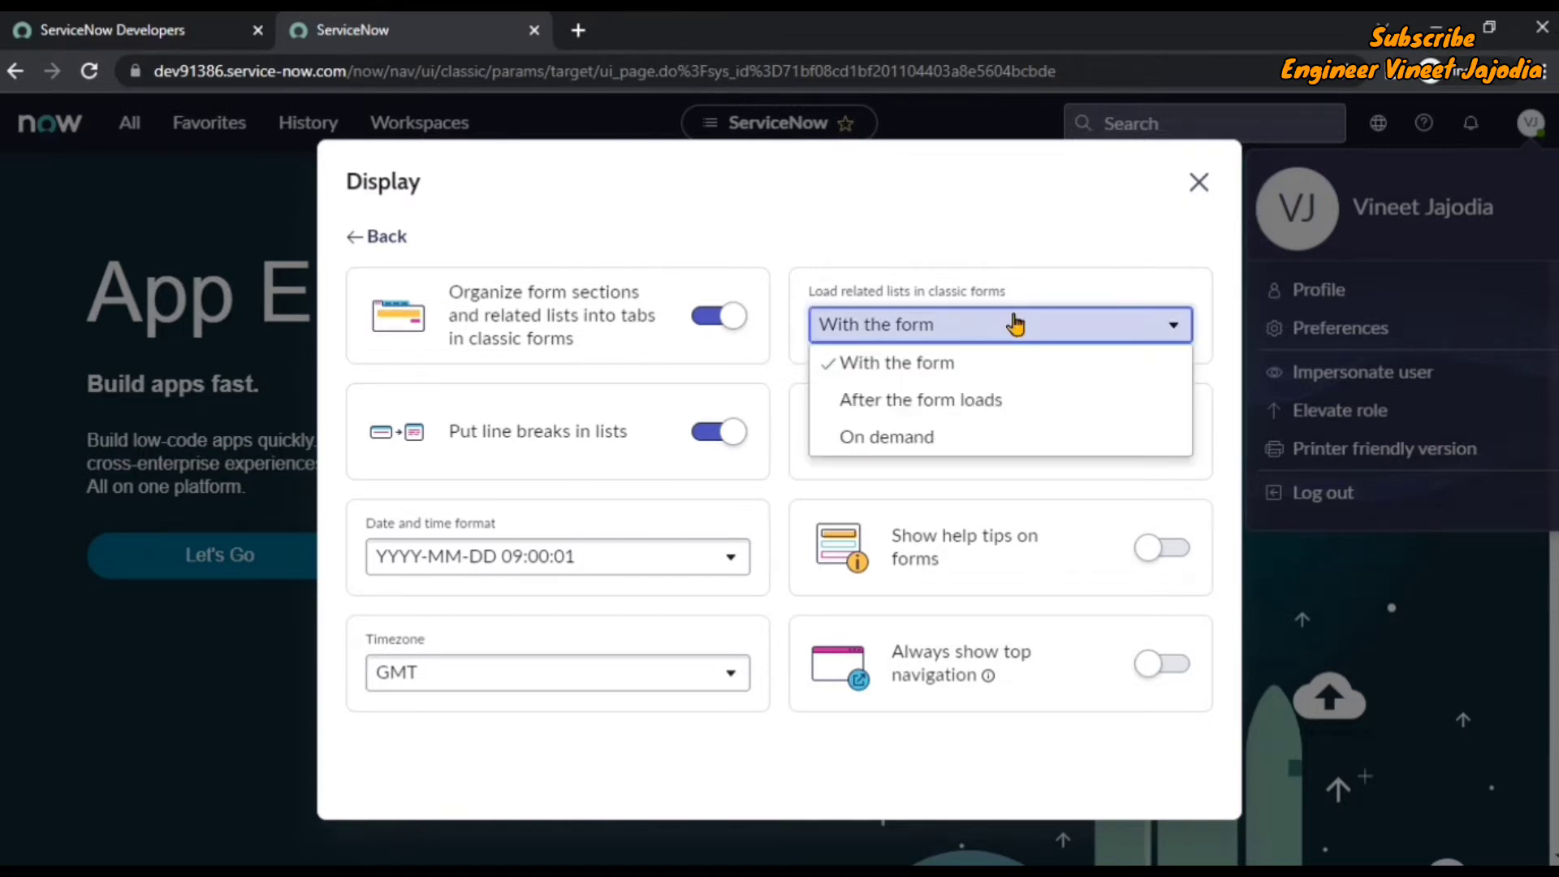
pyautogui.click(1080, 287)
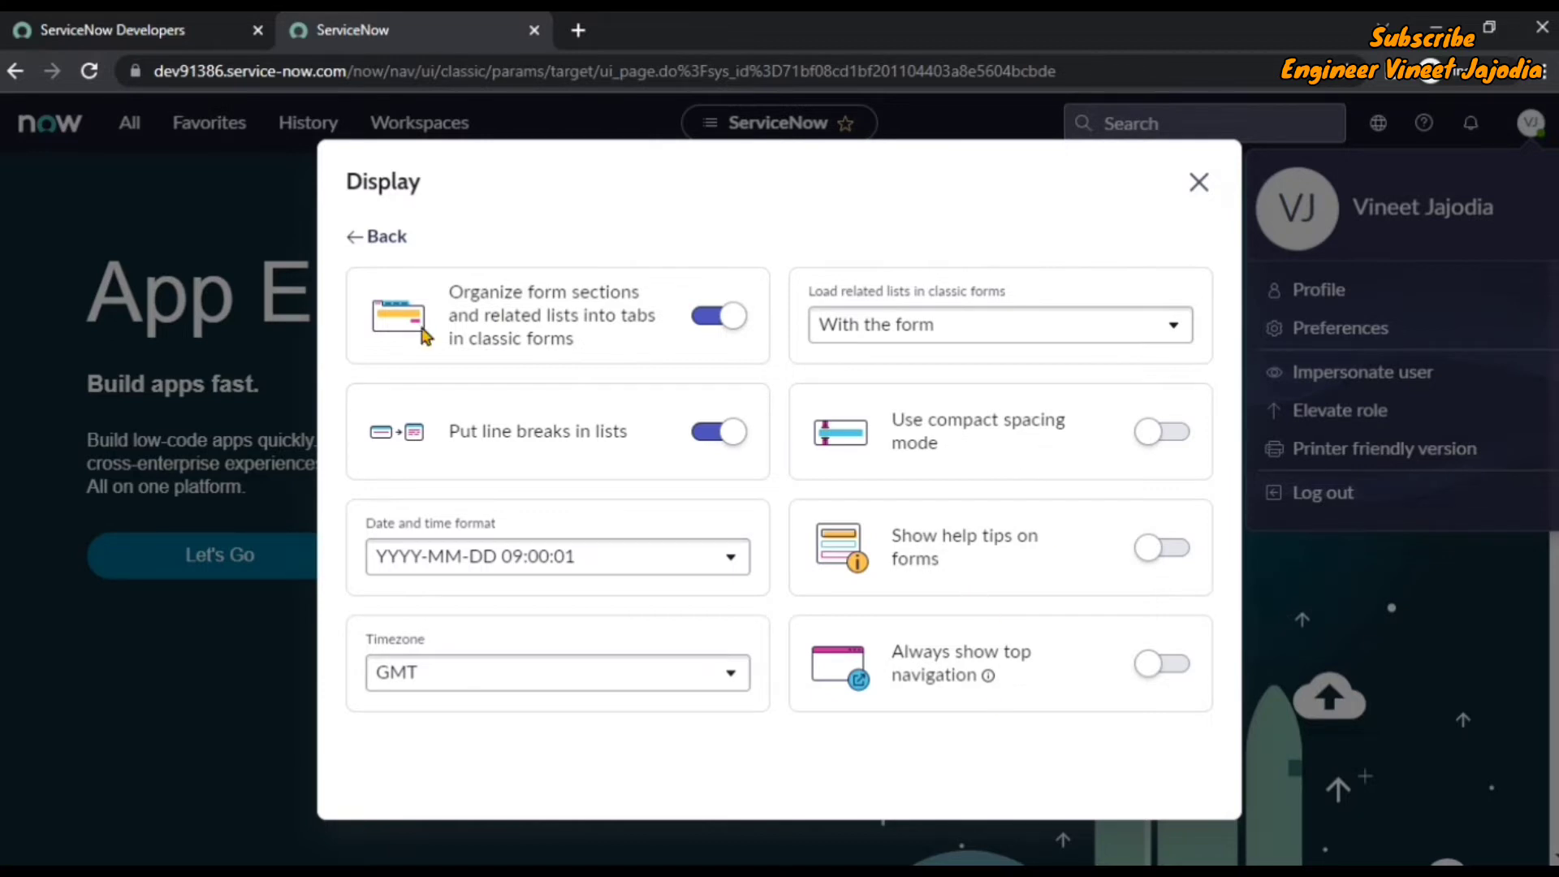
pyautogui.click(702, 322)
pyautogui.click(714, 435)
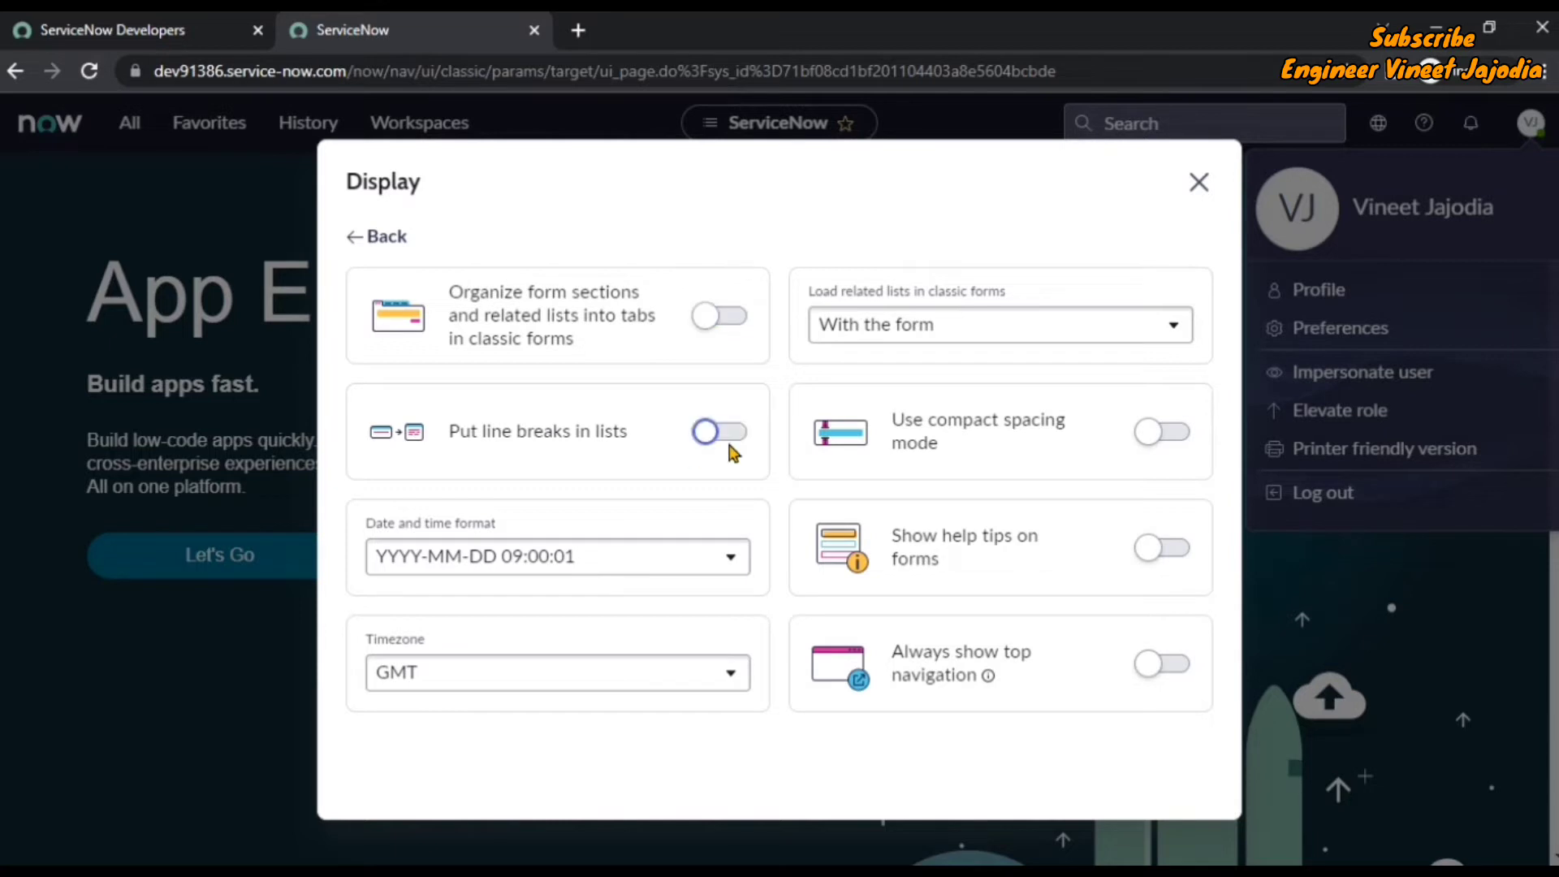
pyautogui.click(1198, 183)
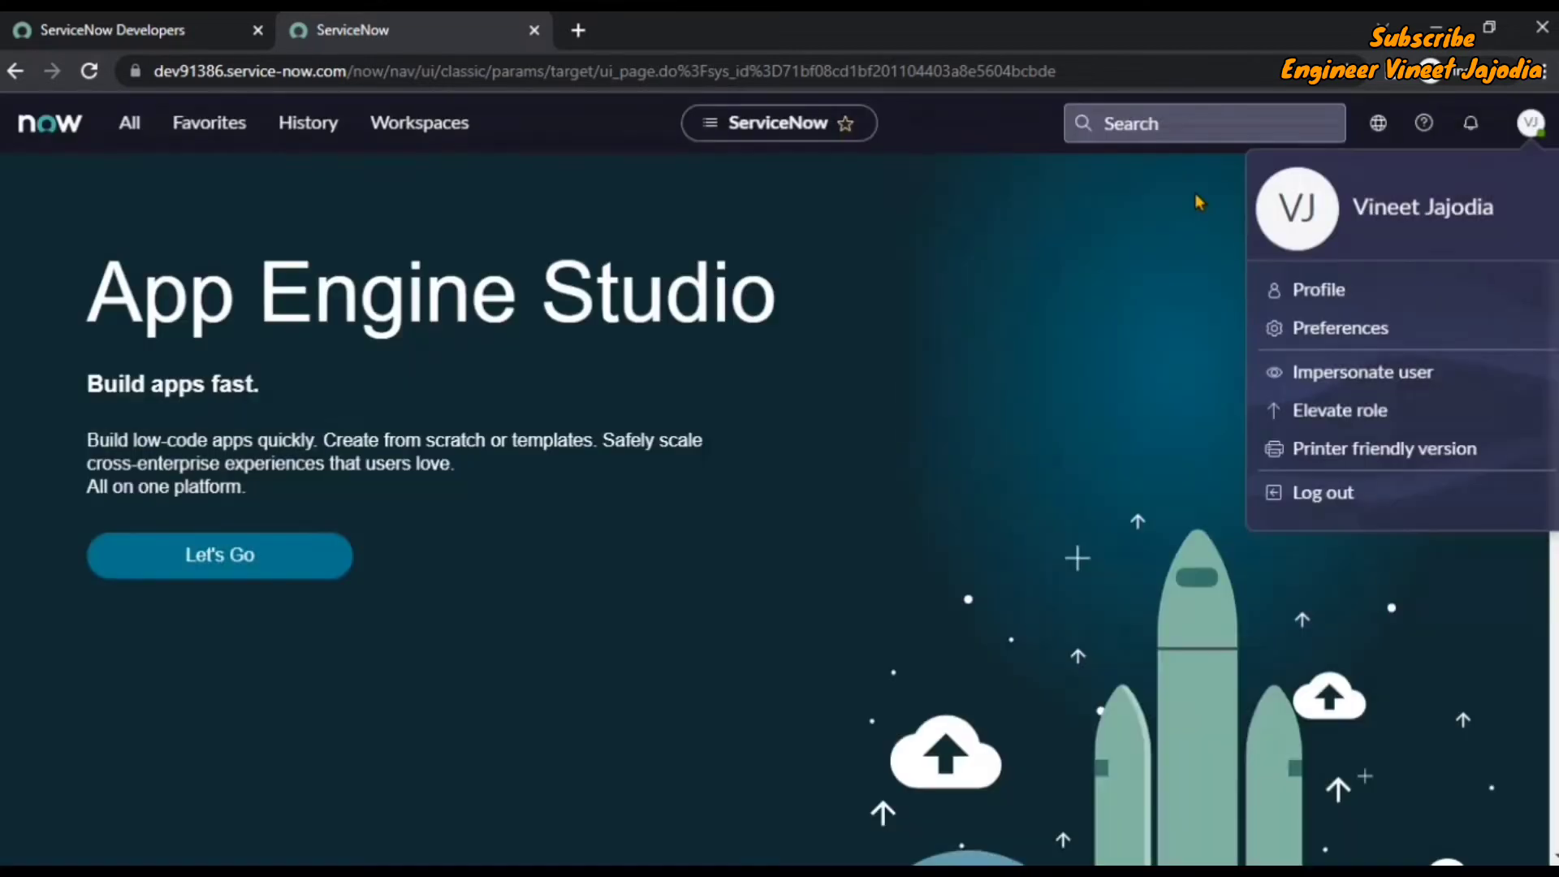
pyautogui.click(1172, 297)
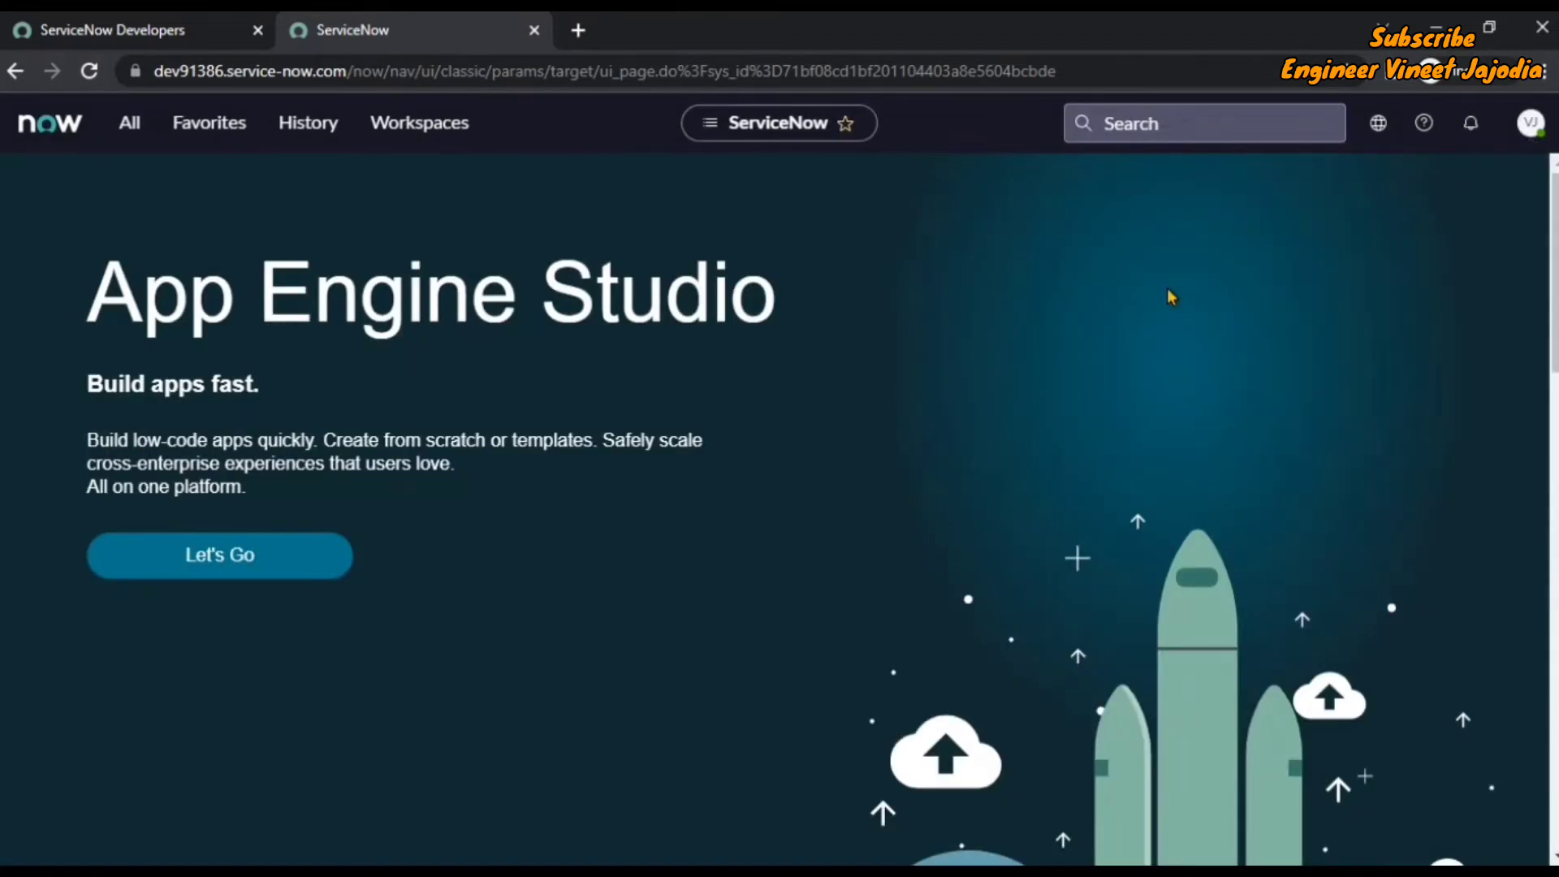
# Filter the All menu with 'incident.list' to open the Incidents list
pyautogui.click(130, 130)
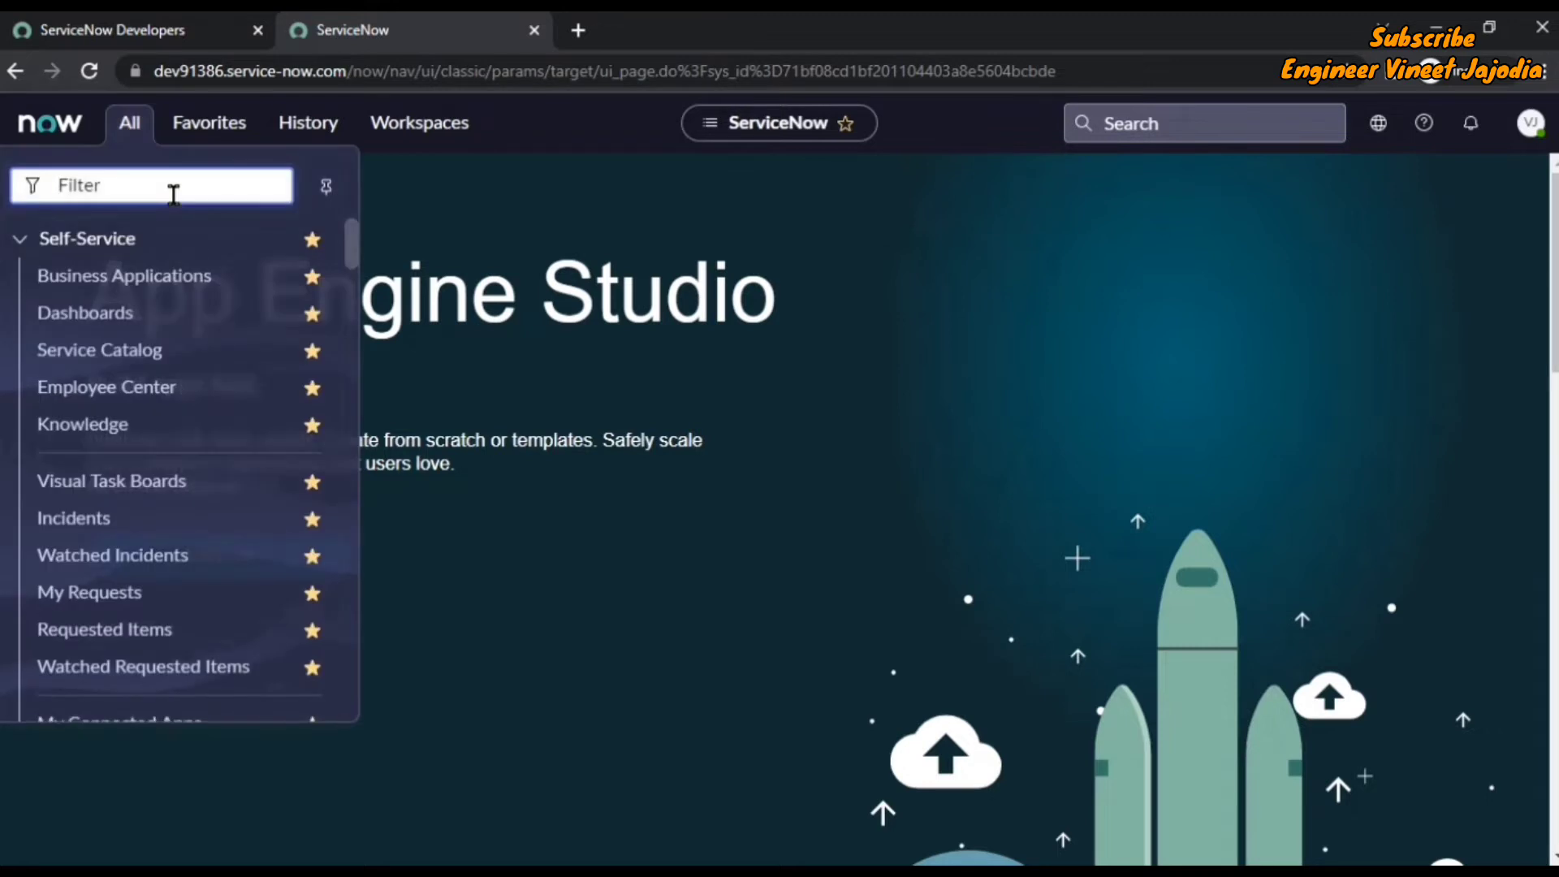
pyautogui.write('incidem')
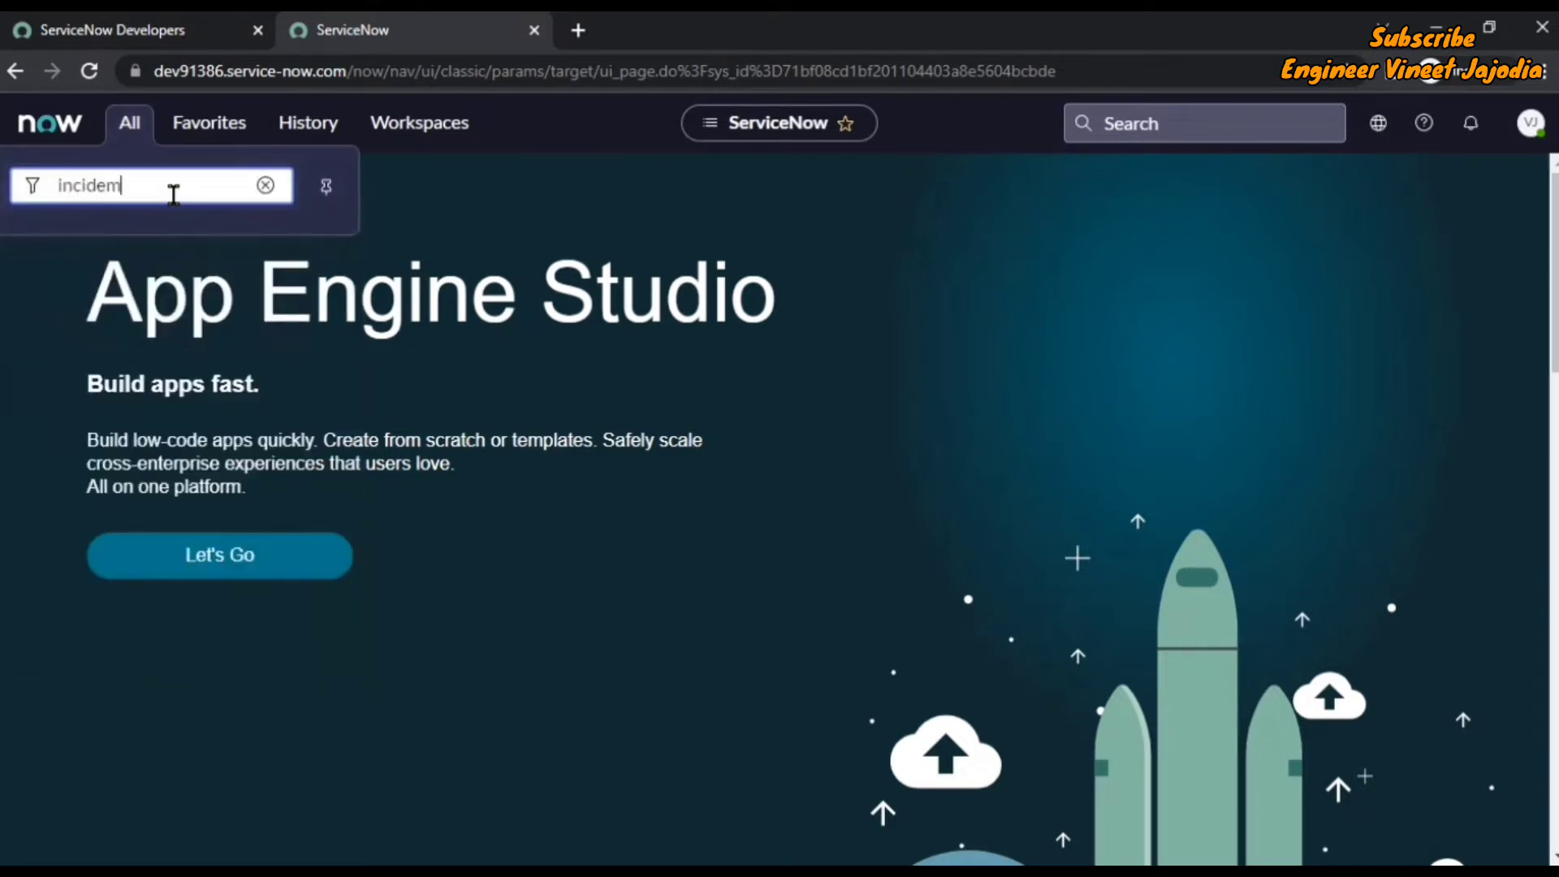
pyautogui.press('BackSpace')
pyautogui.write('nt.')
pyautogui.write('list')
pyautogui.press('Return')
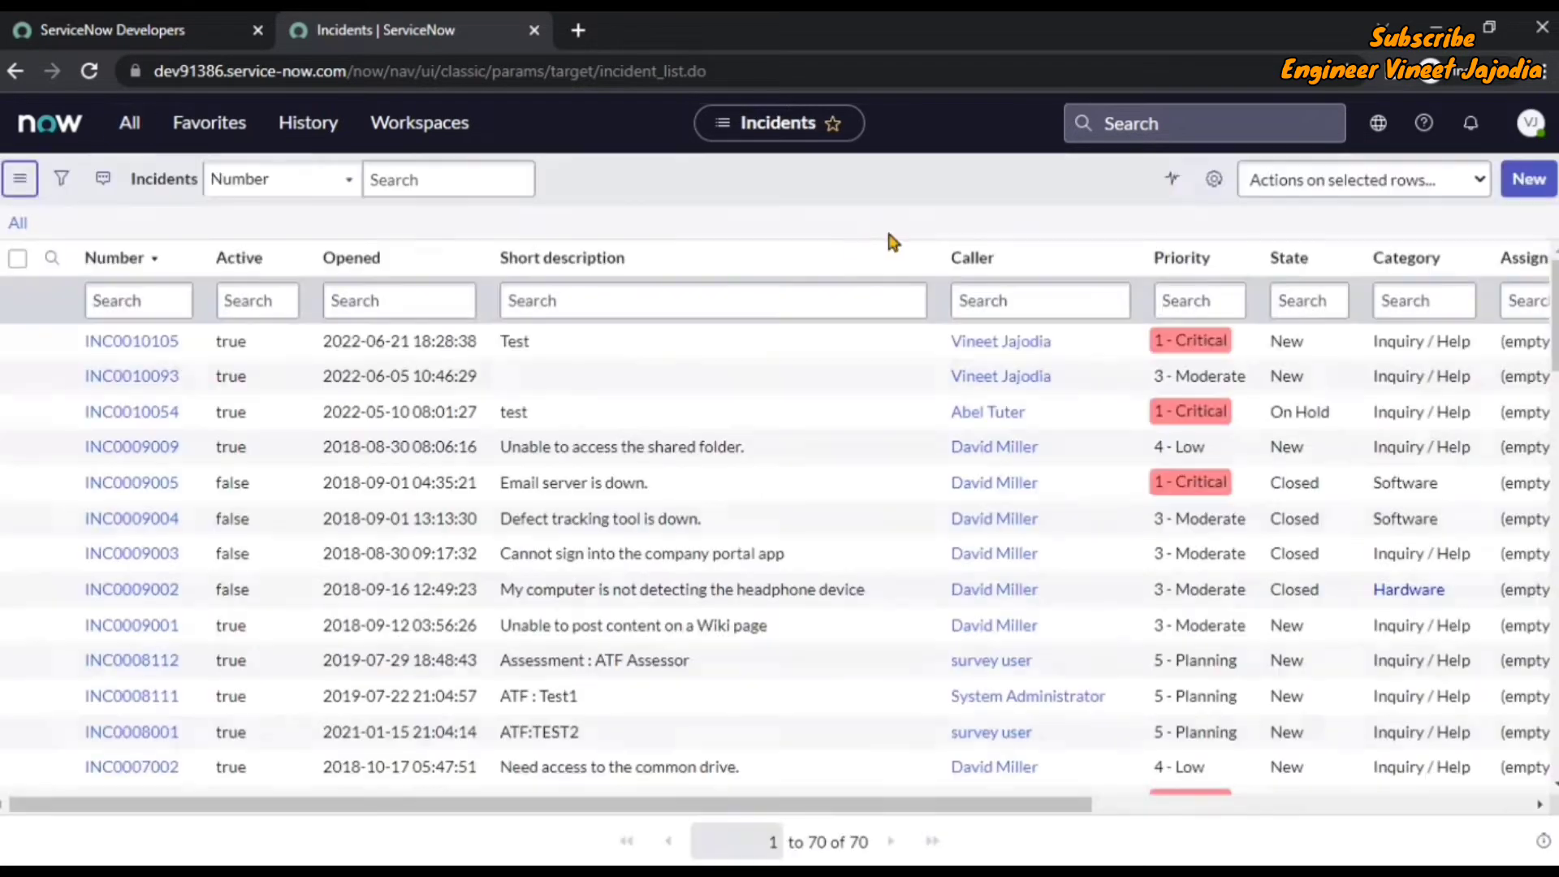
# Open incident INC0010093 and scroll through its untabbed sections and related lists
pyautogui.click(162, 378)
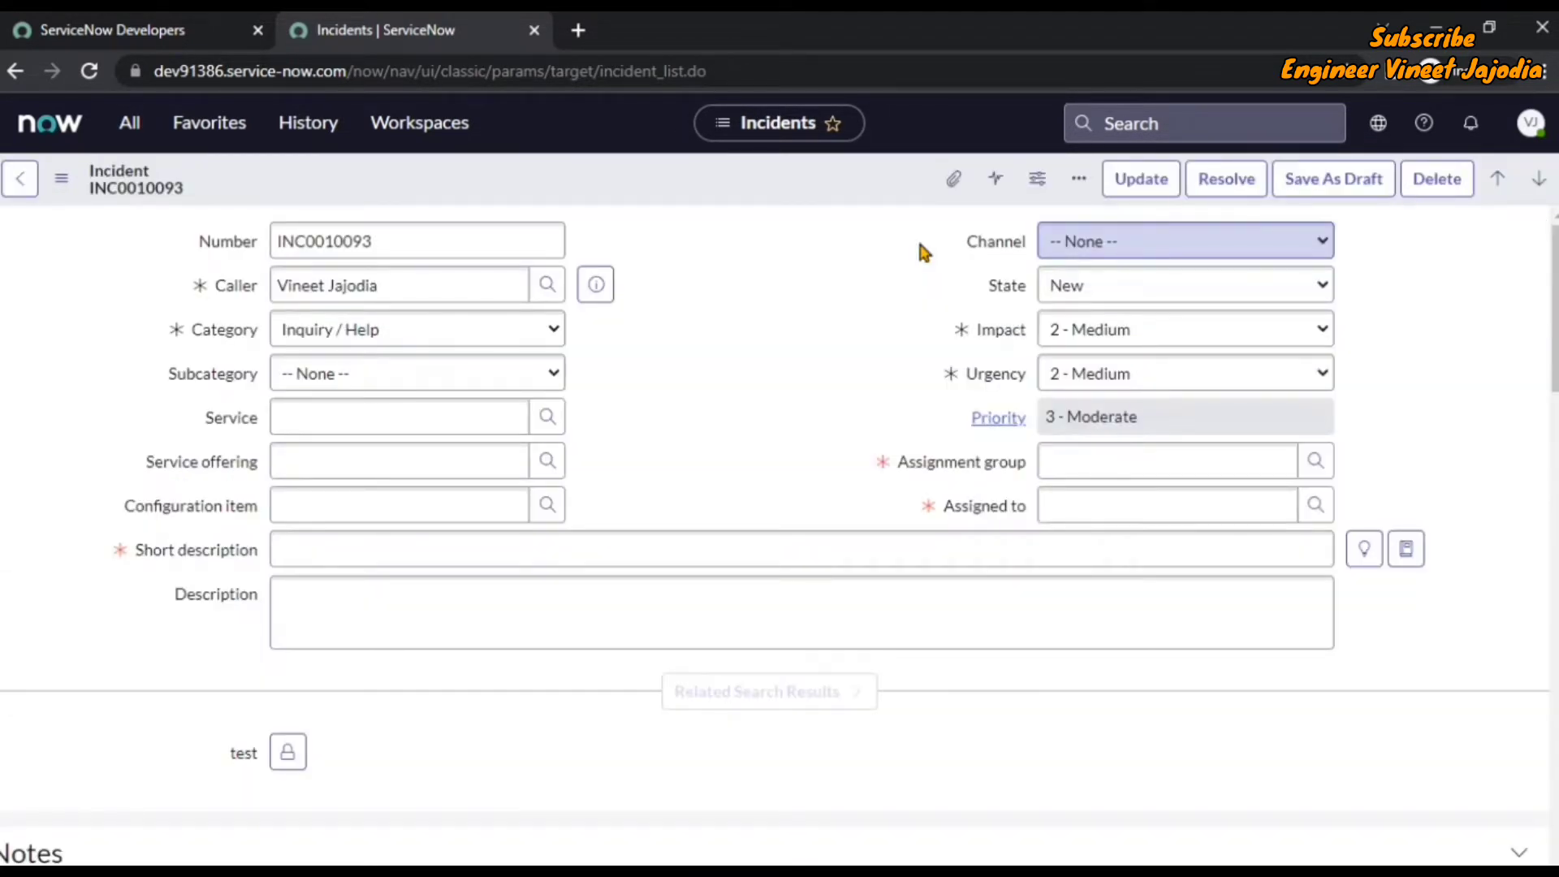
pyautogui.scroll(-3, 874, 275)
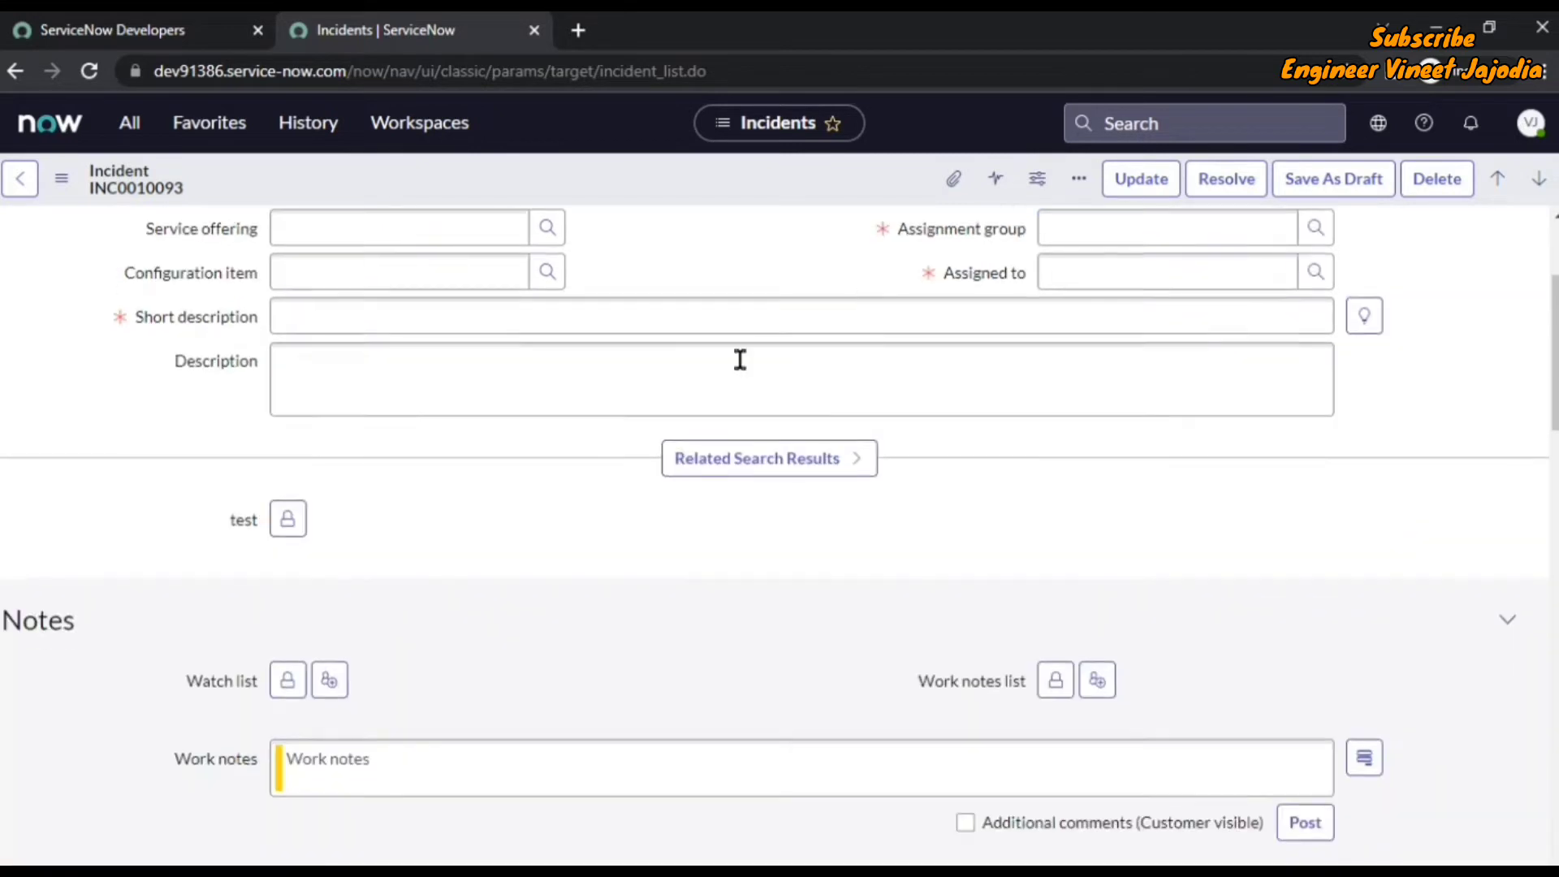
pyautogui.scroll(-5, 650, 382)
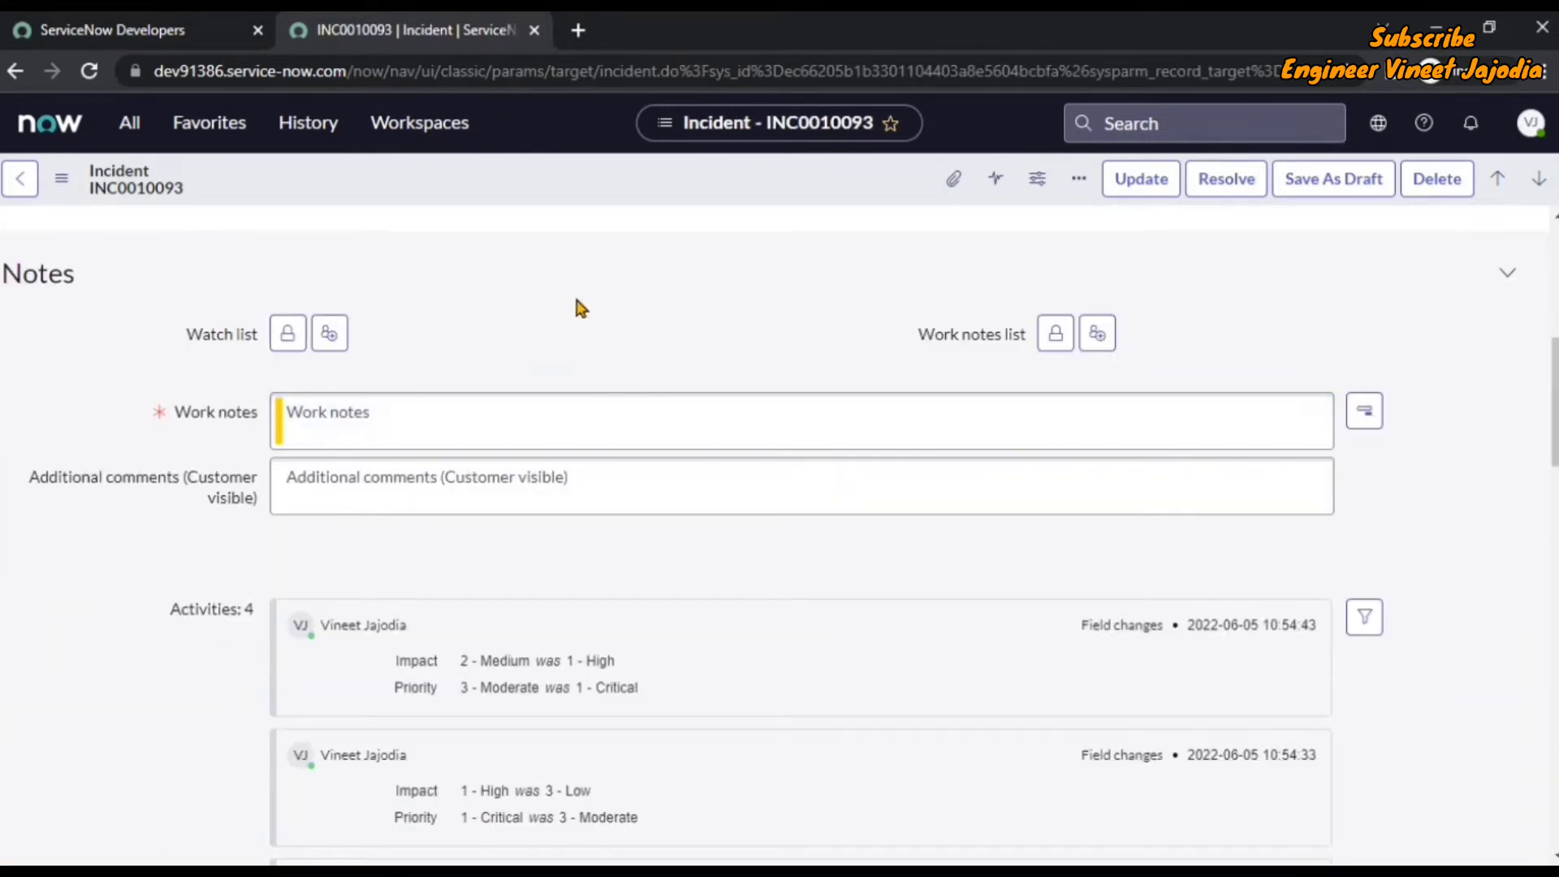
pyautogui.scroll(-8, 70, 307)
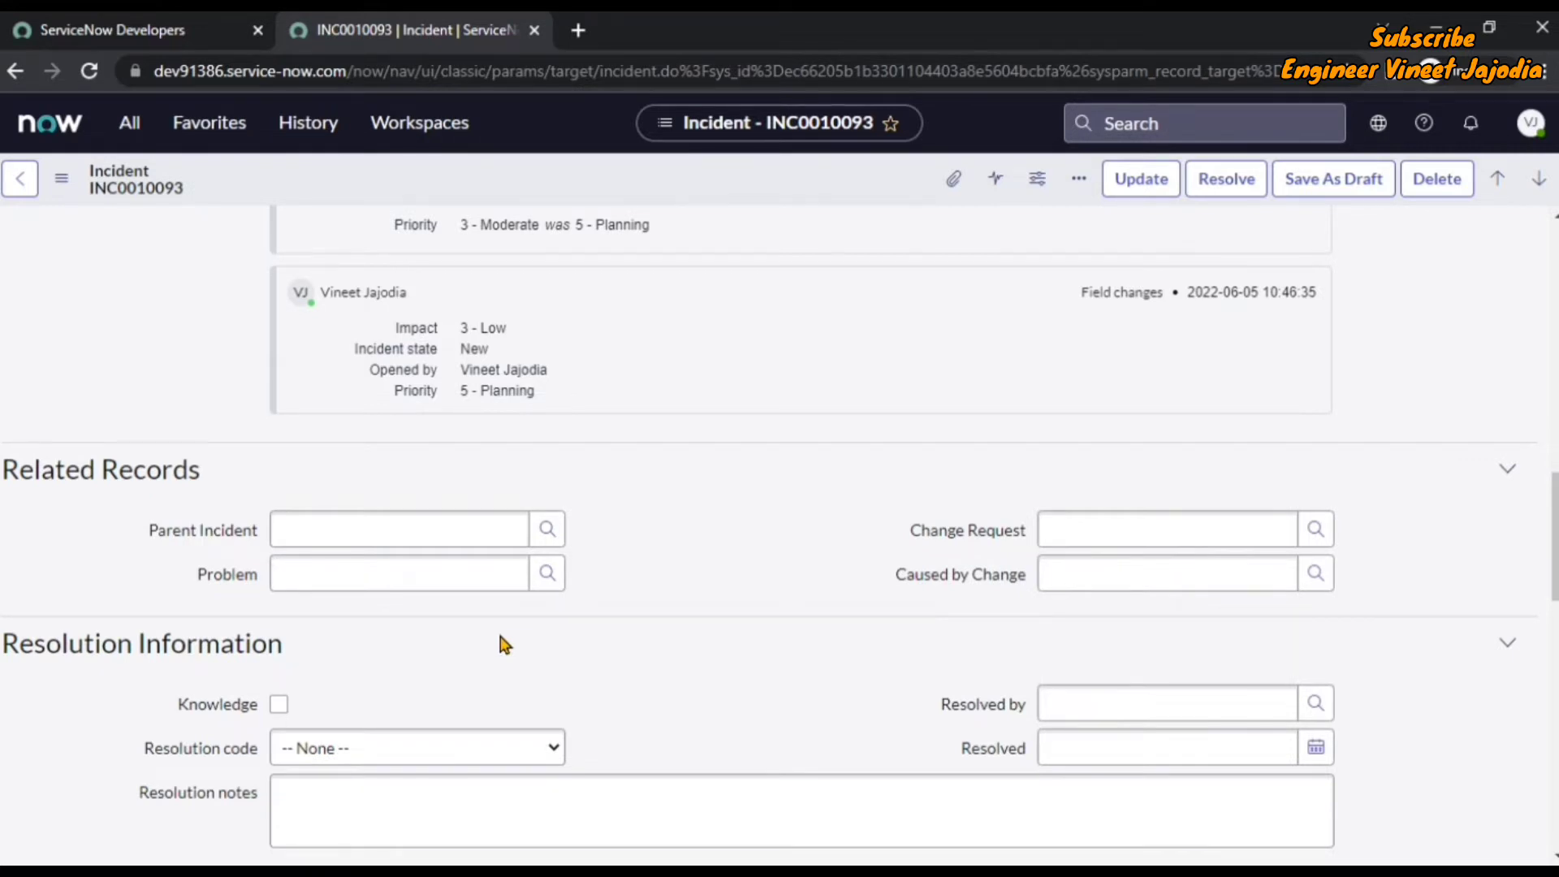
pyautogui.scroll(-5, 504, 644)
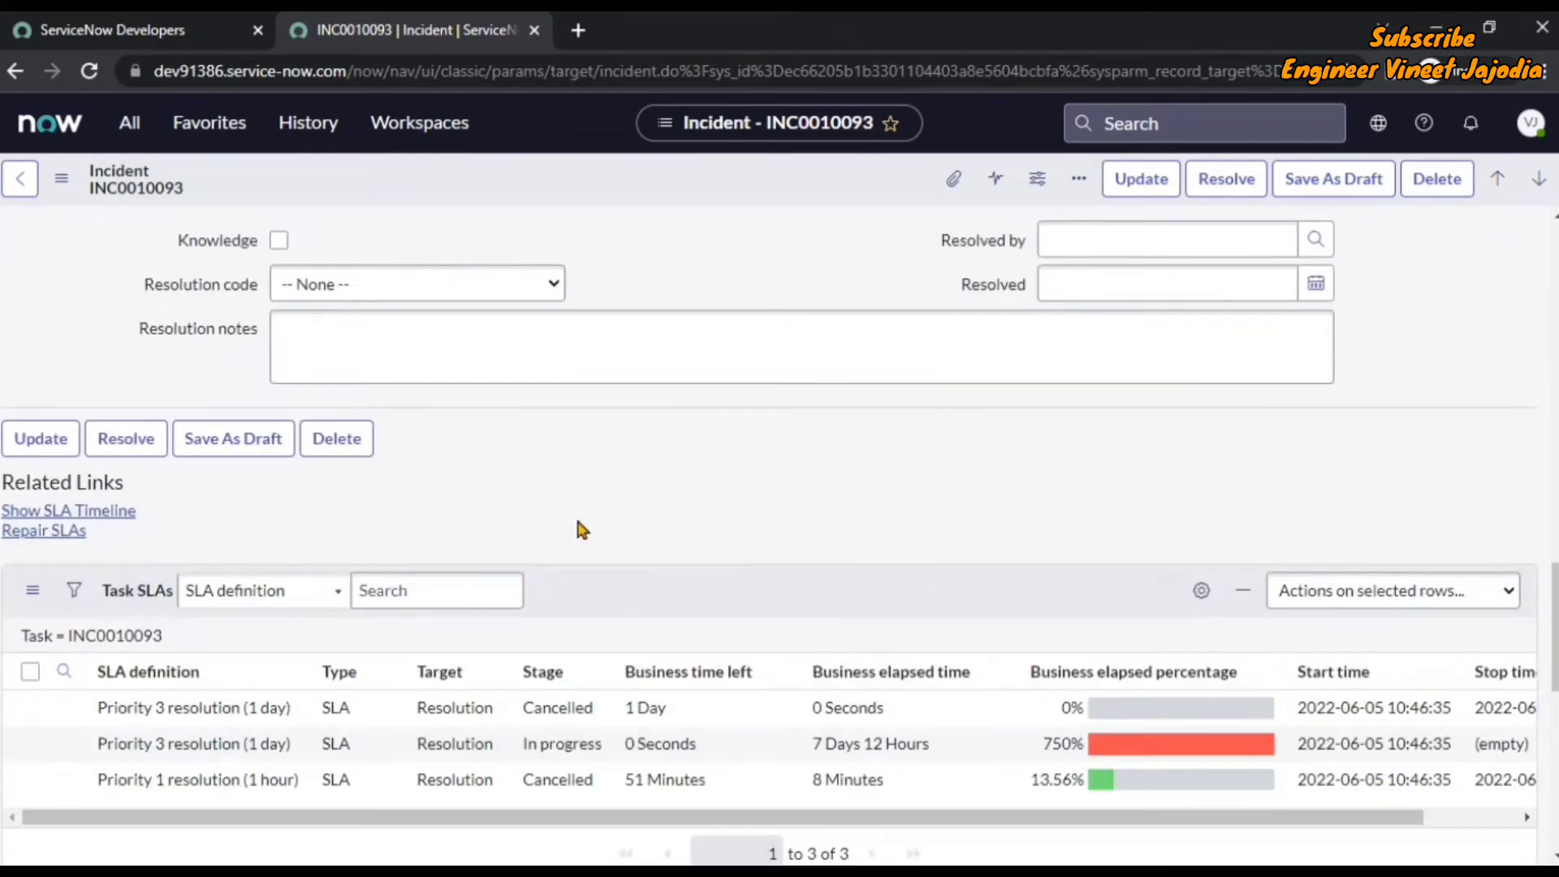
pyautogui.scroll(-1, 582, 528)
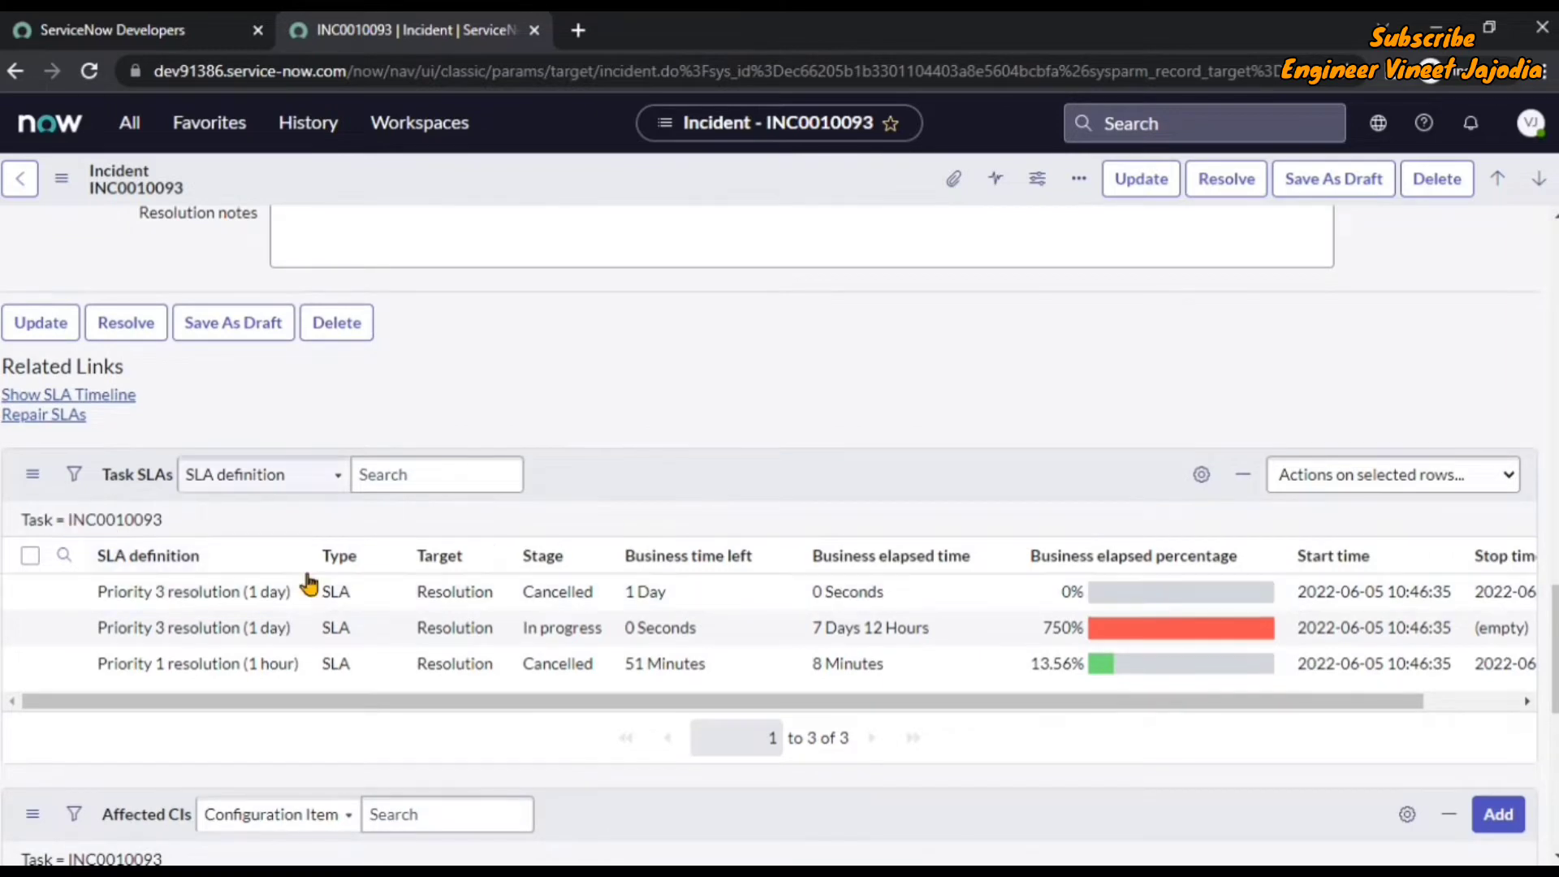
pyautogui.scroll(-5, 308, 583)
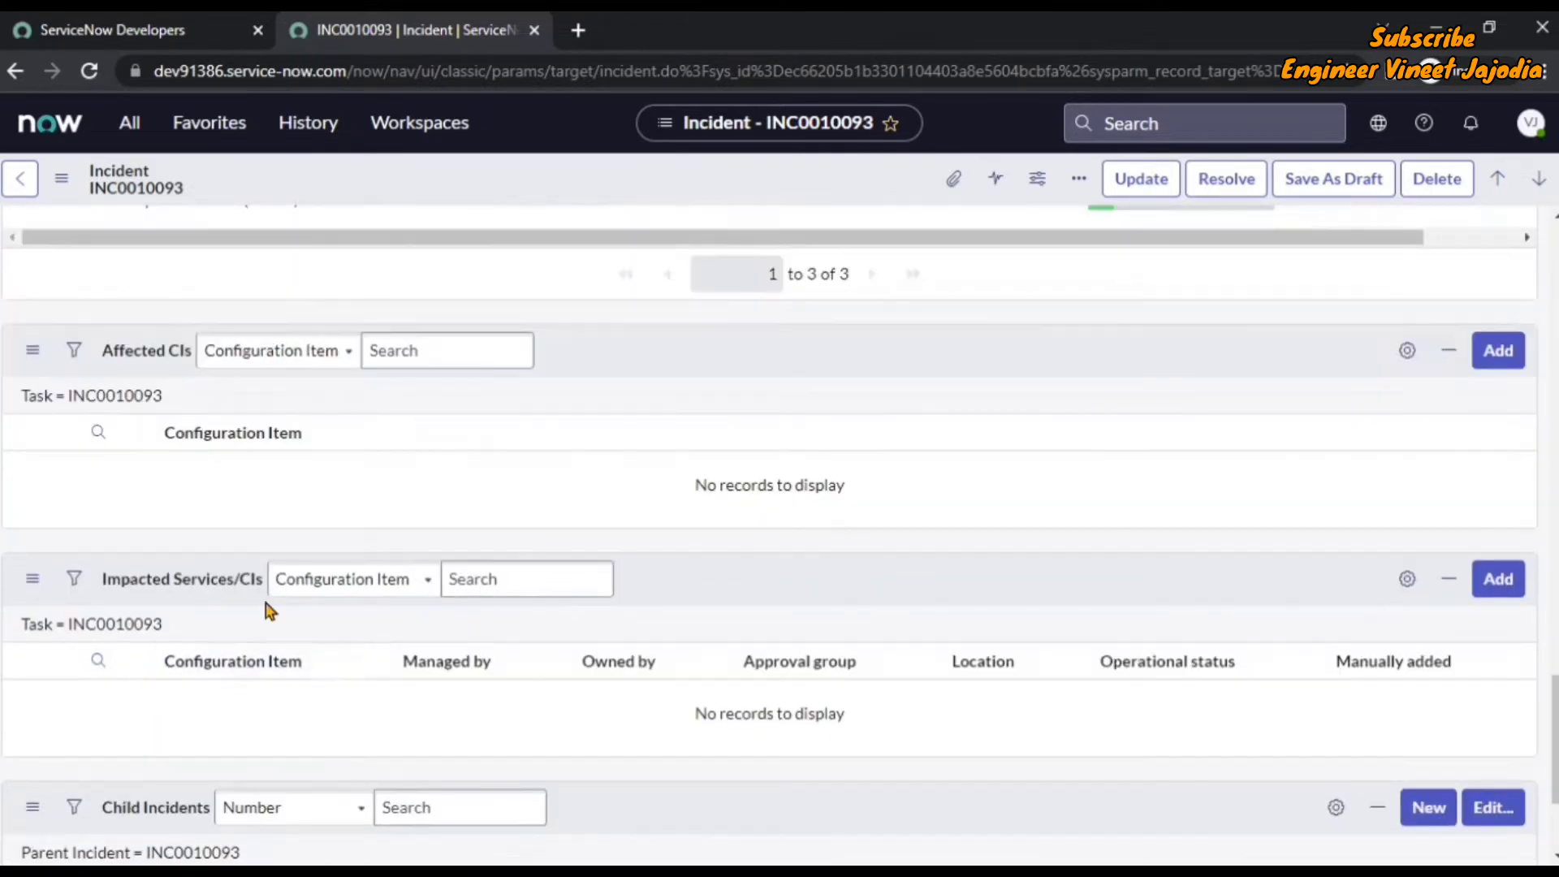
pyautogui.scroll(-3, 268, 666)
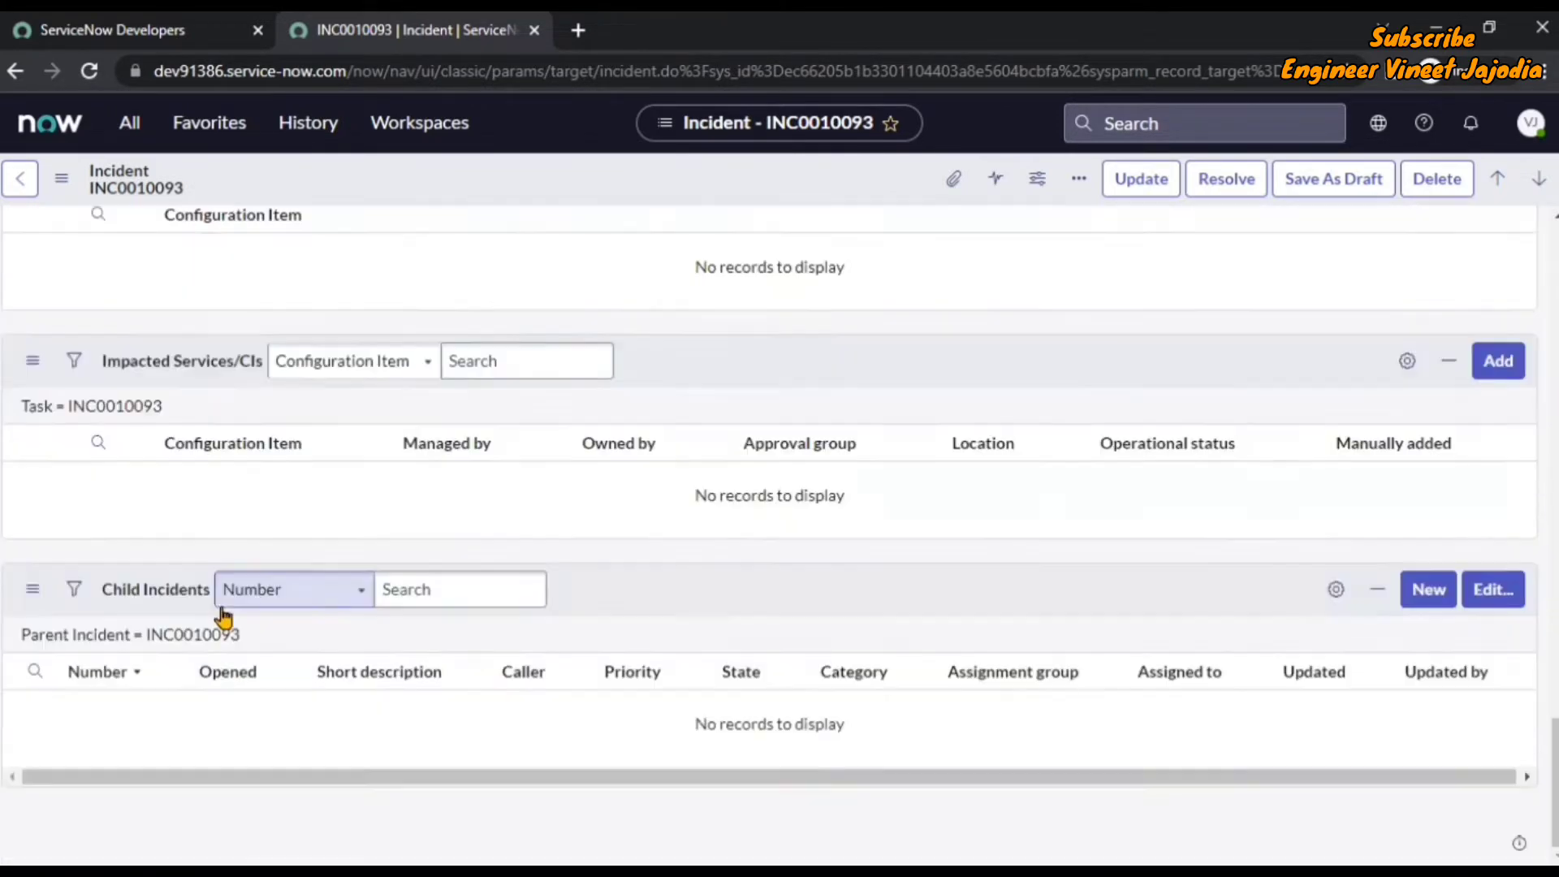
pyautogui.scroll(1, 406, 649)
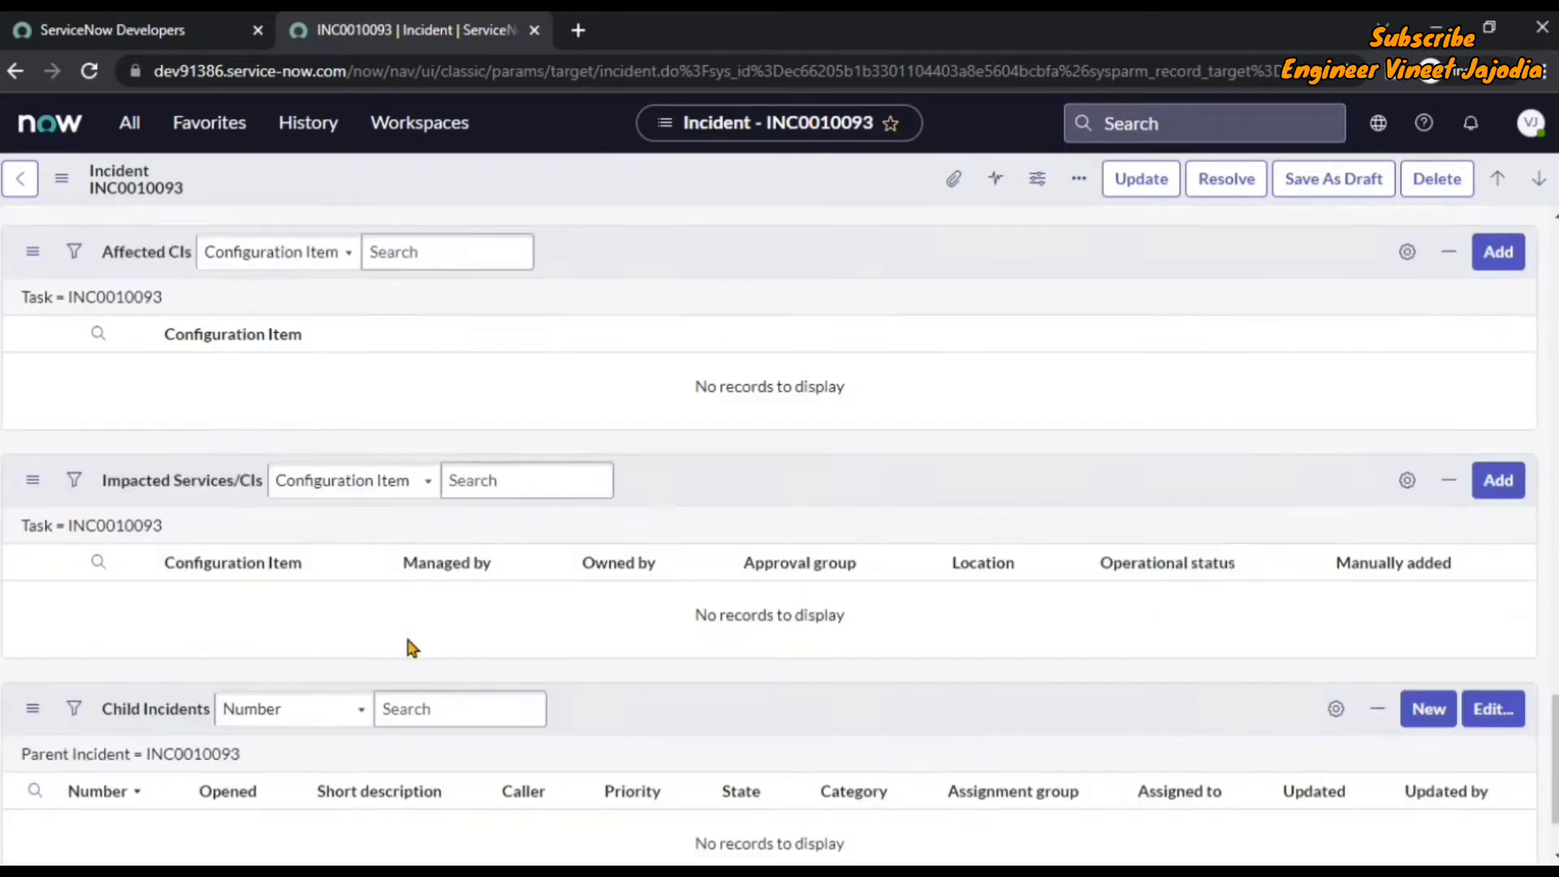
pyautogui.scroll(20, 409, 642)
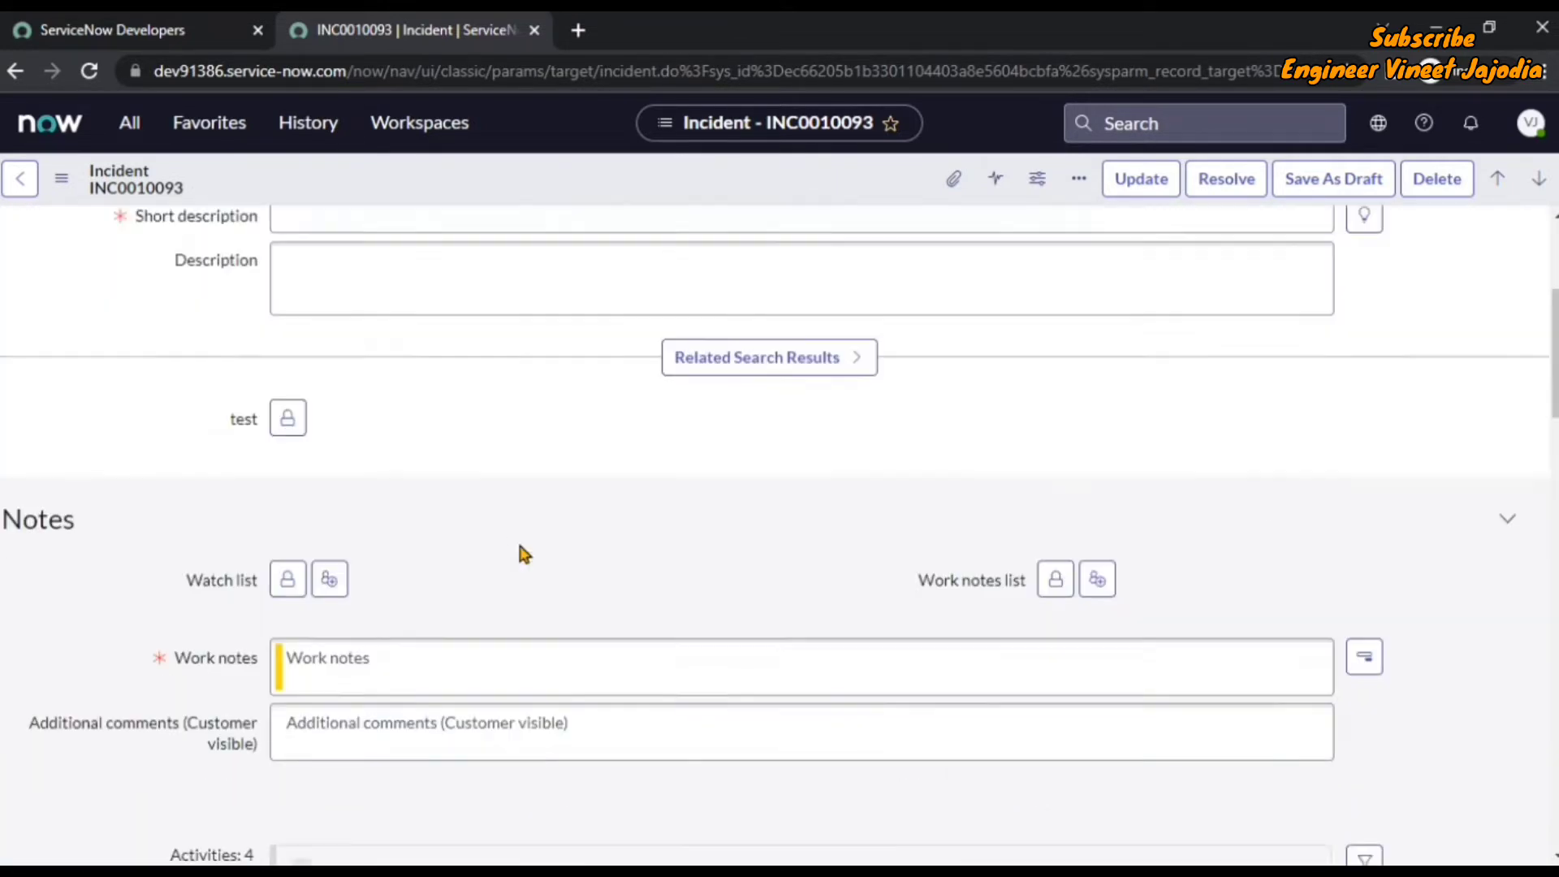
pyautogui.scroll(4, 524, 555)
# Switch 'Organize form sections and related lists into tabs' back on in Display preferences
pyautogui.click(1532, 124)
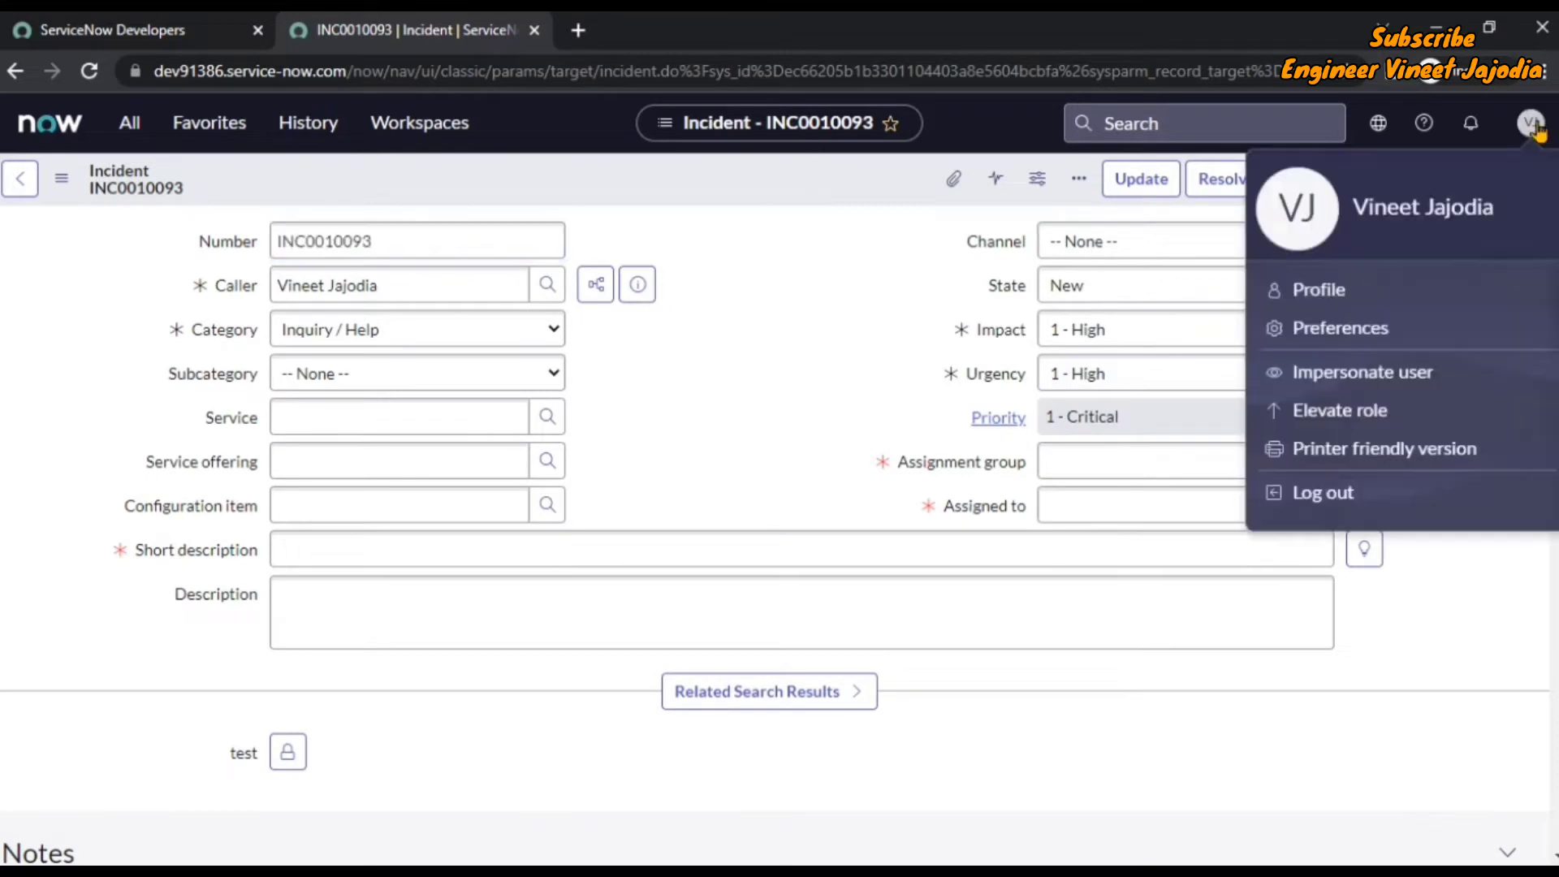
pyautogui.click(1331, 328)
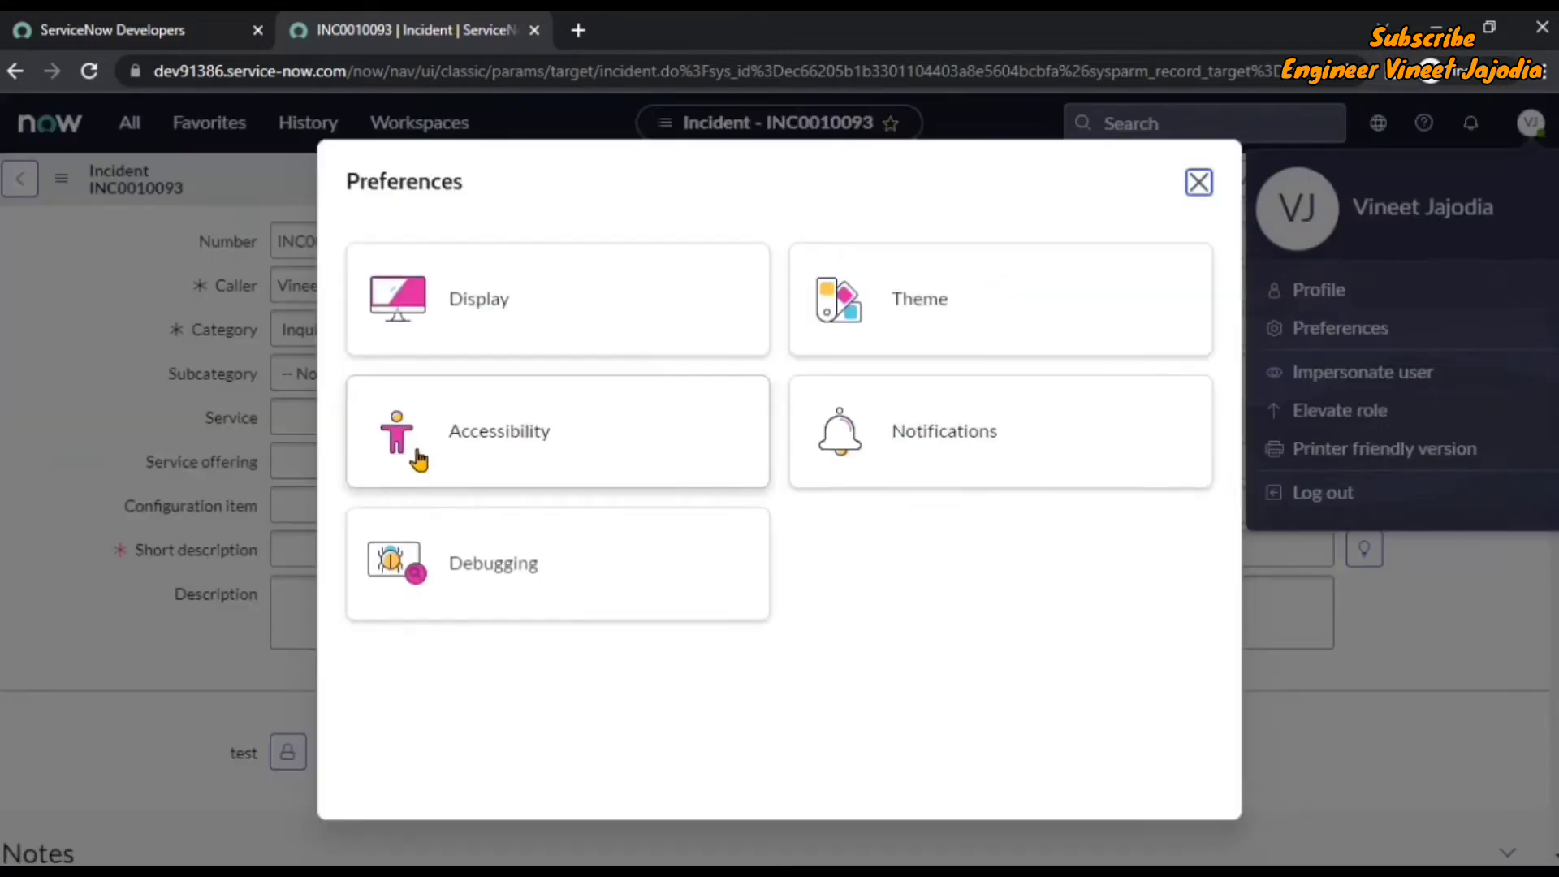
pyautogui.click(503, 334)
pyautogui.click(715, 315)
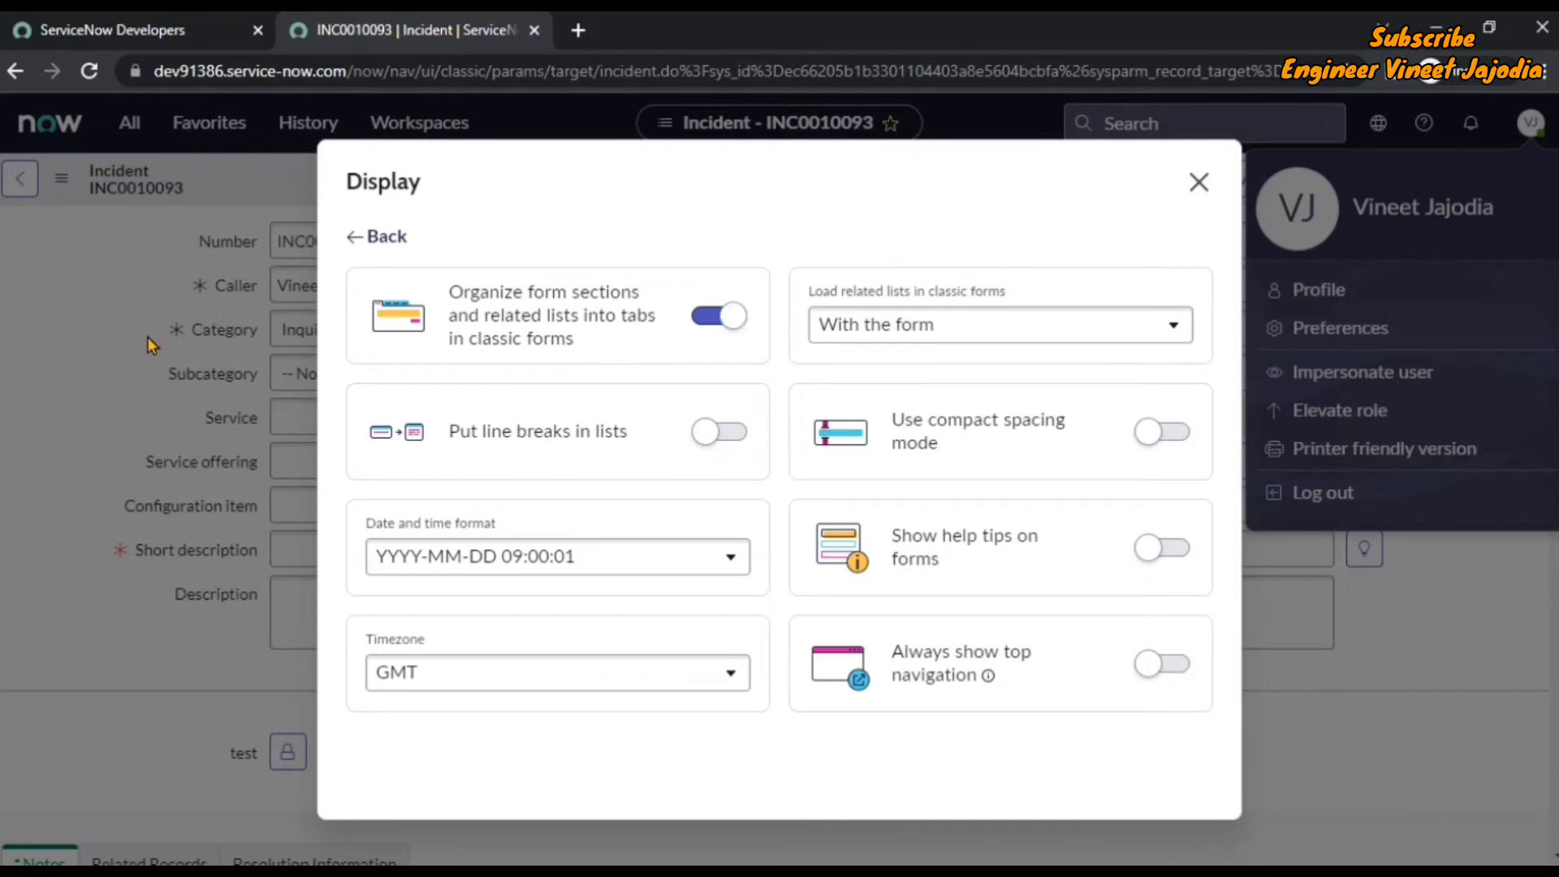
pyautogui.click(1200, 184)
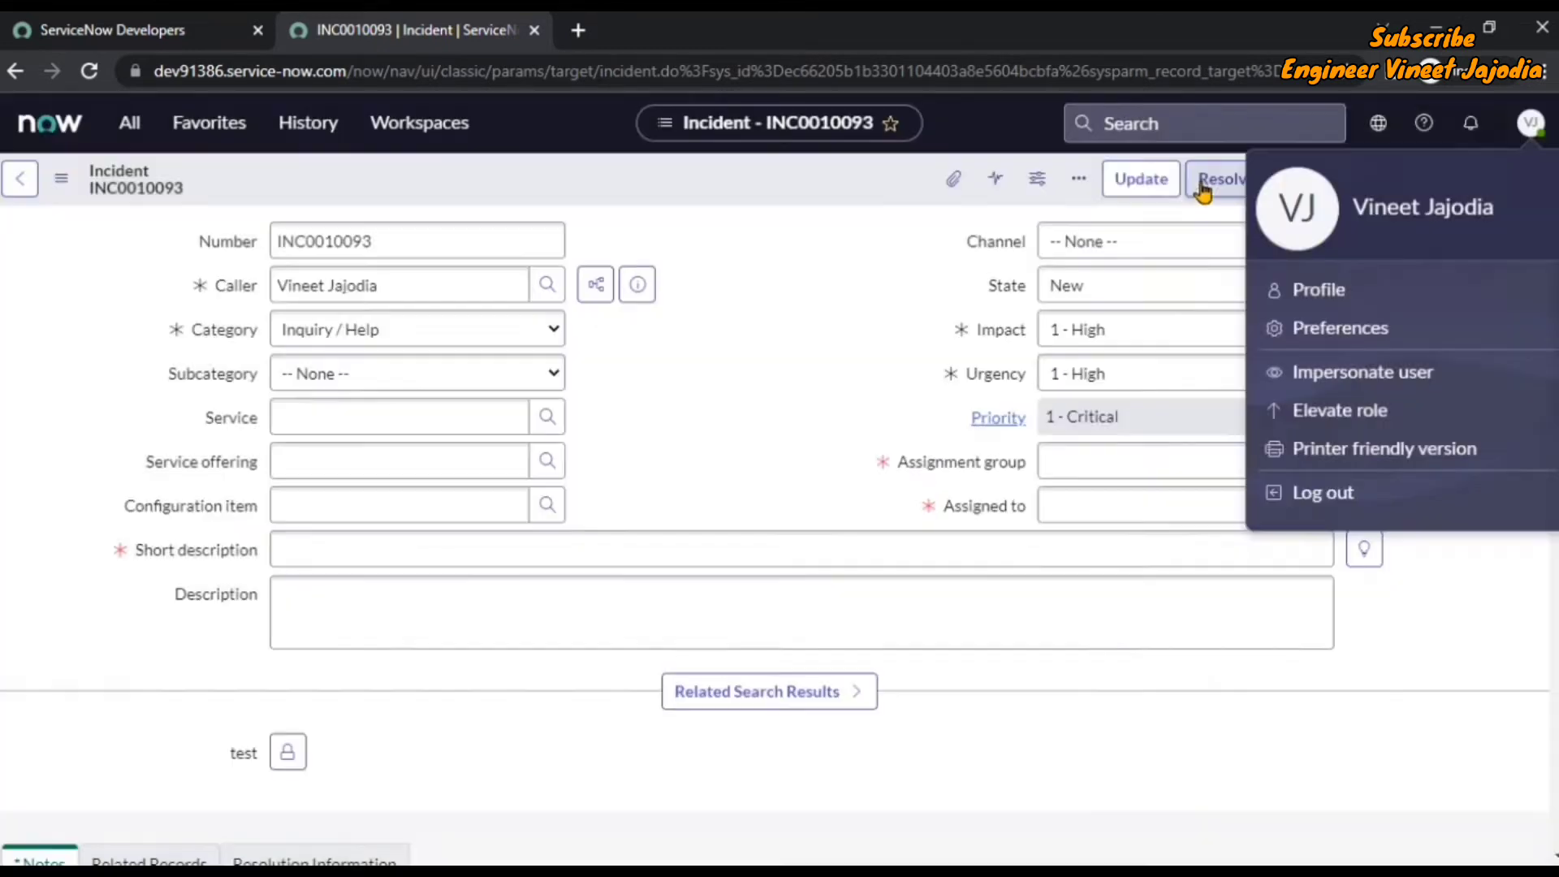
pyautogui.click(839, 338)
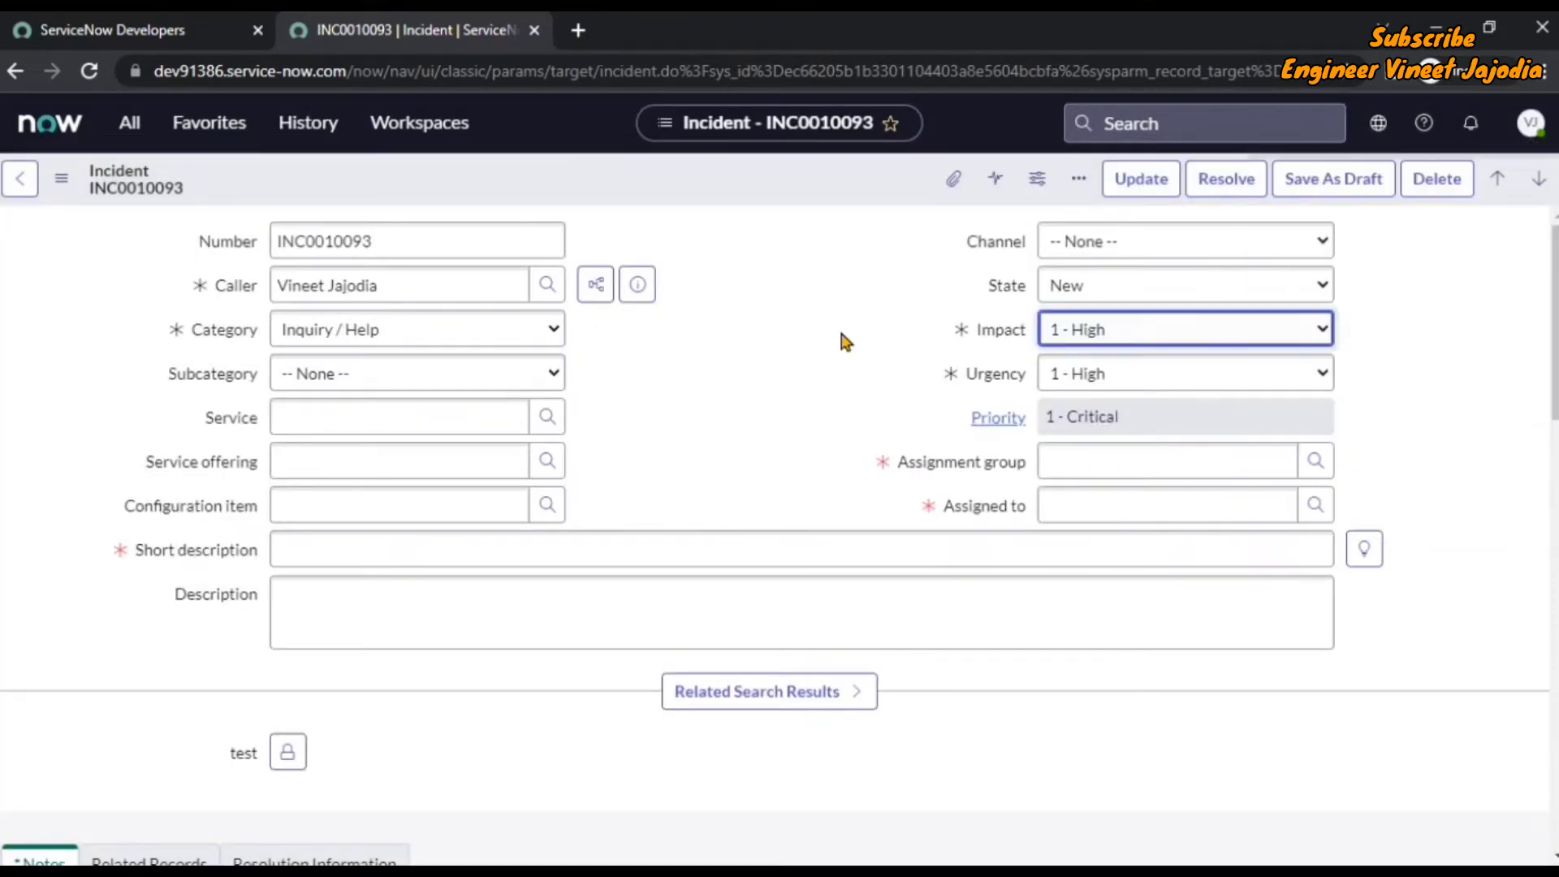
# View INC0010093's Related Records and Resolution Information section tabs
pyautogui.click(801, 311)
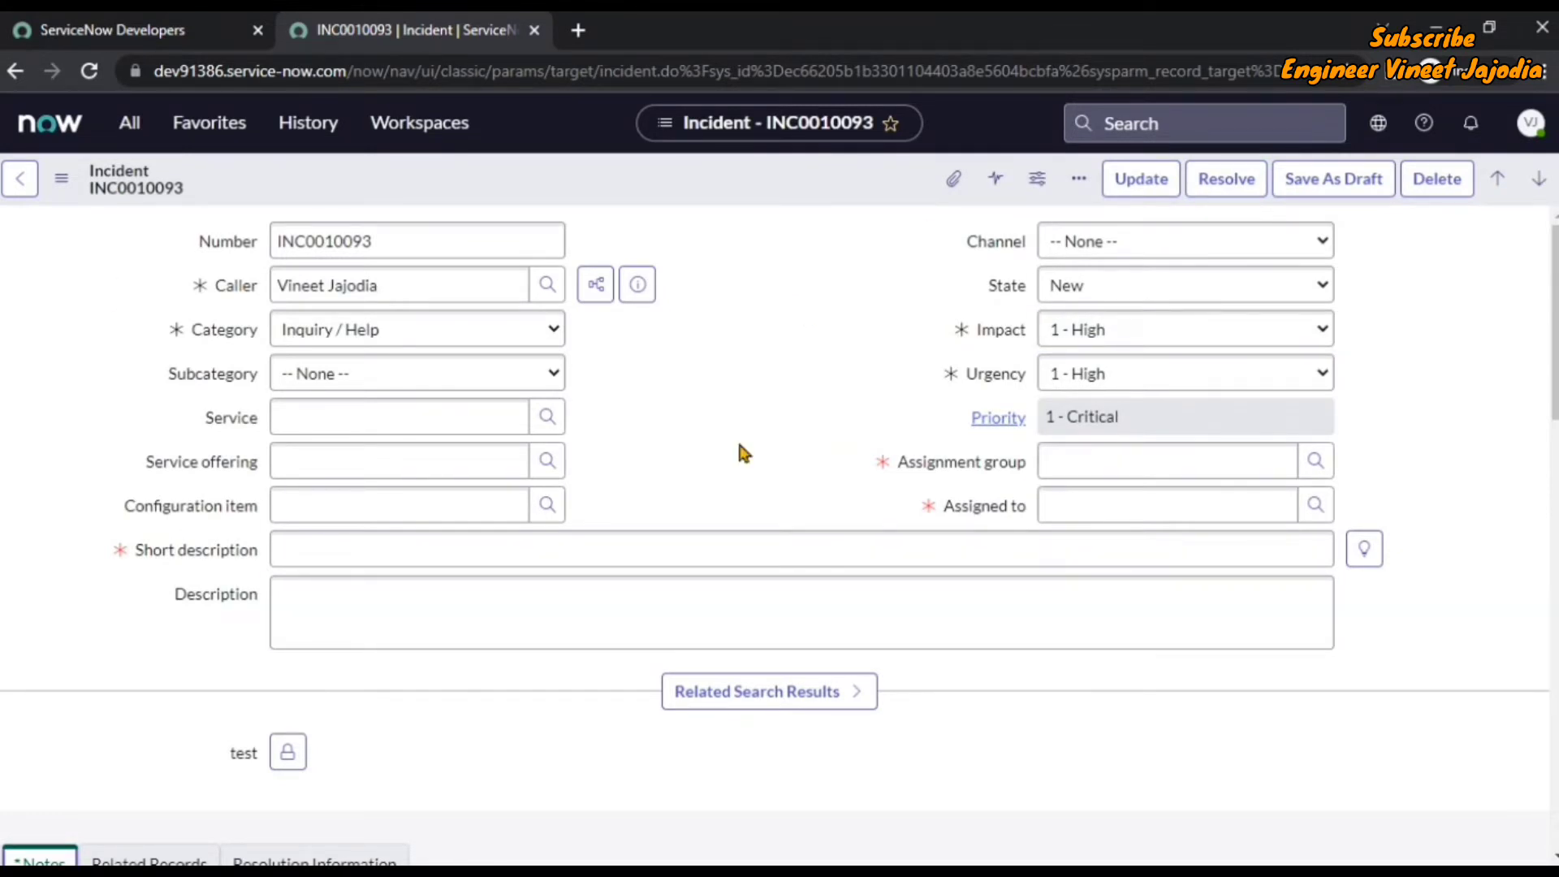
pyautogui.scroll(-5, 739, 444)
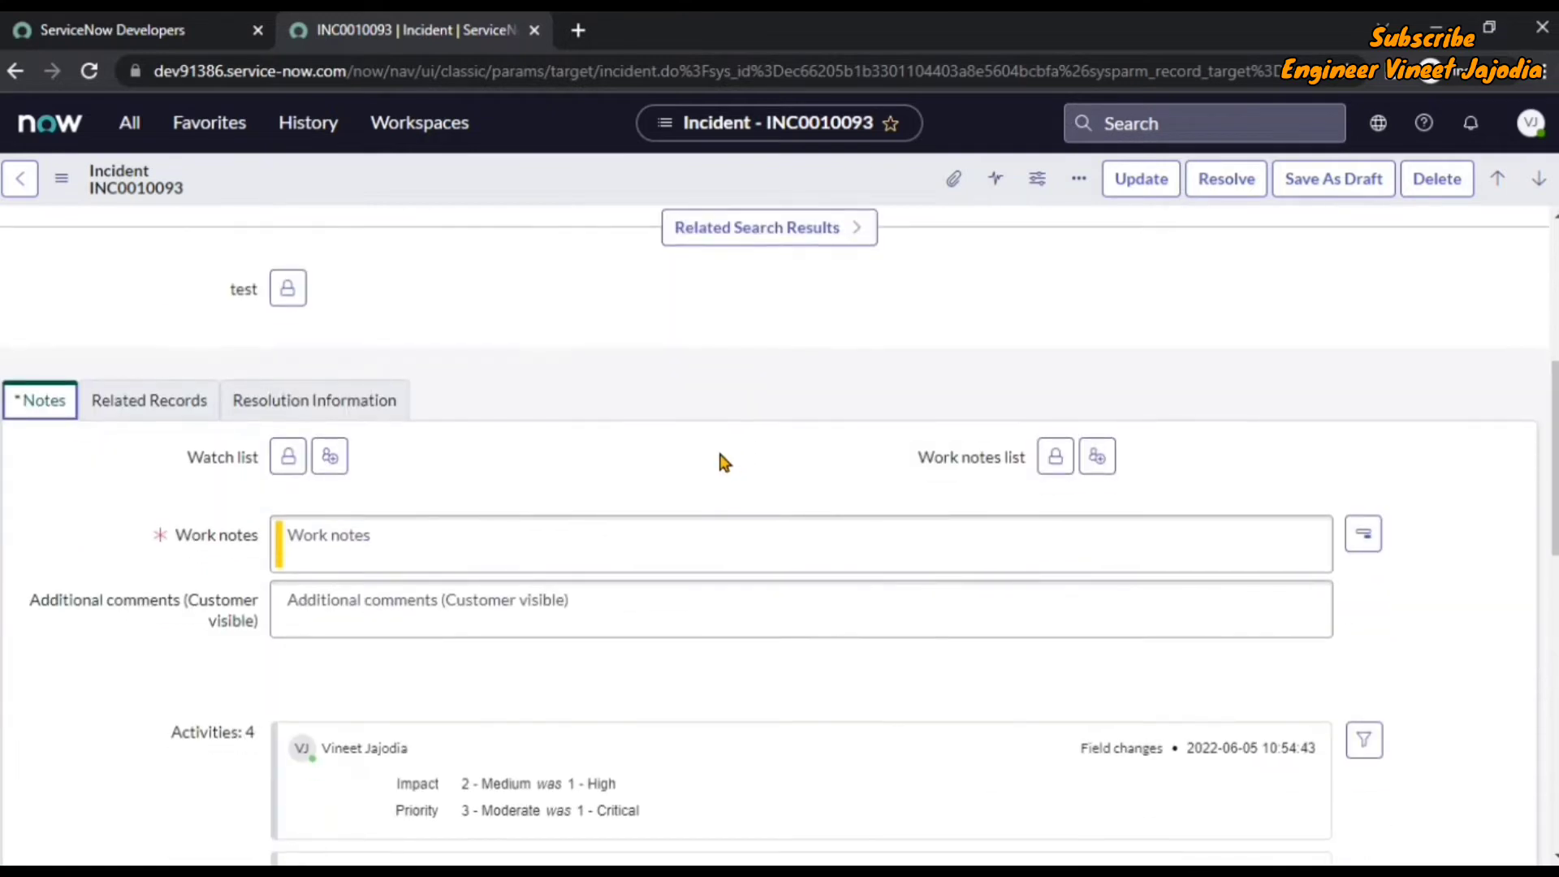
pyautogui.scroll(-1, 720, 451)
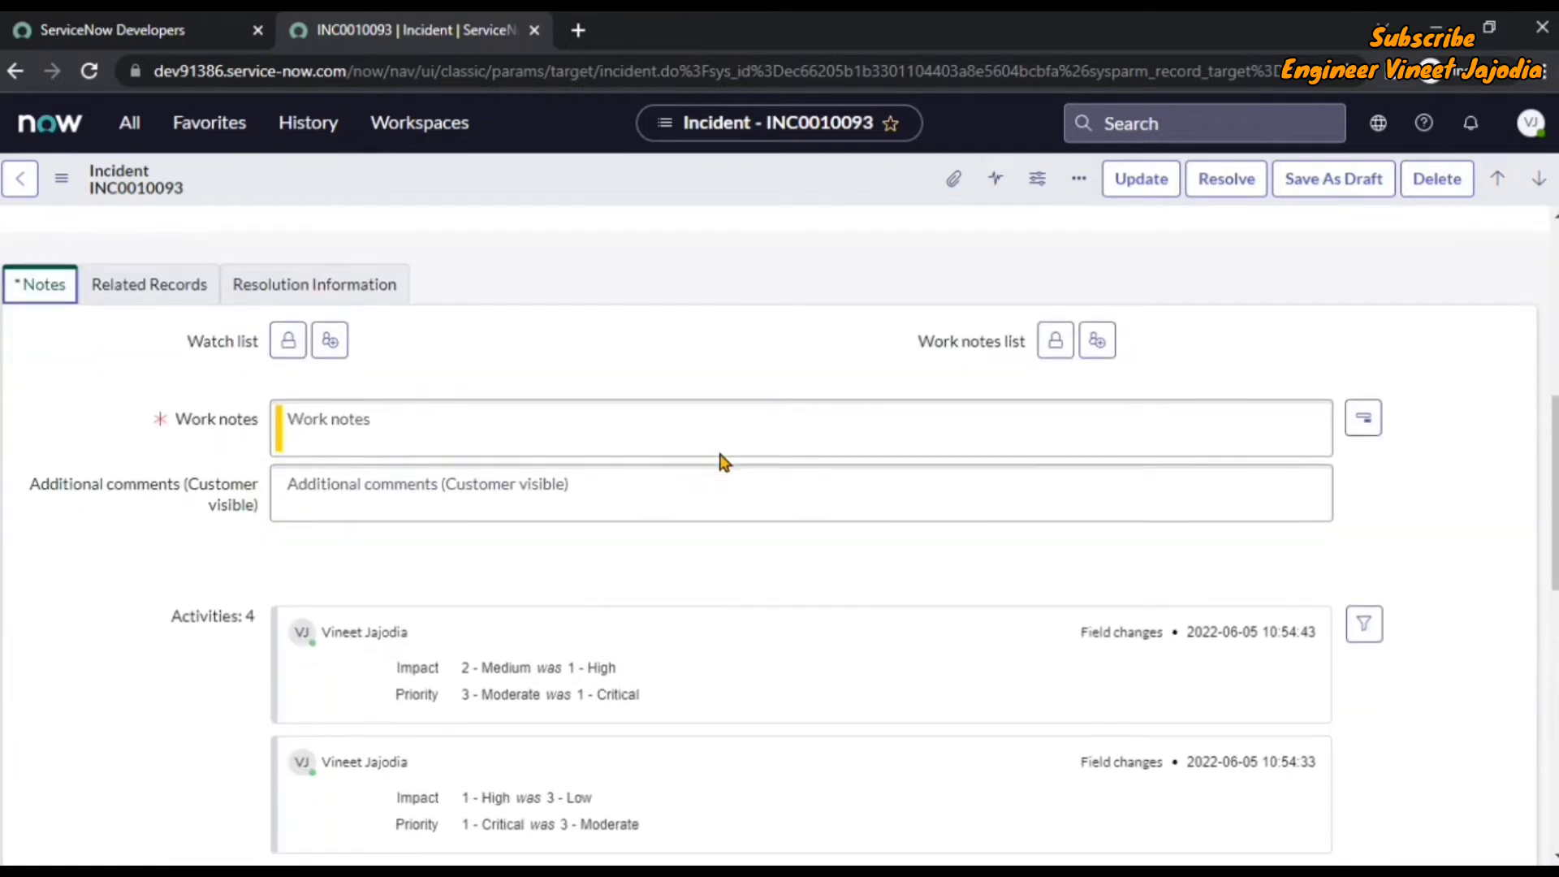
pyautogui.click(133, 295)
pyautogui.click(320, 300)
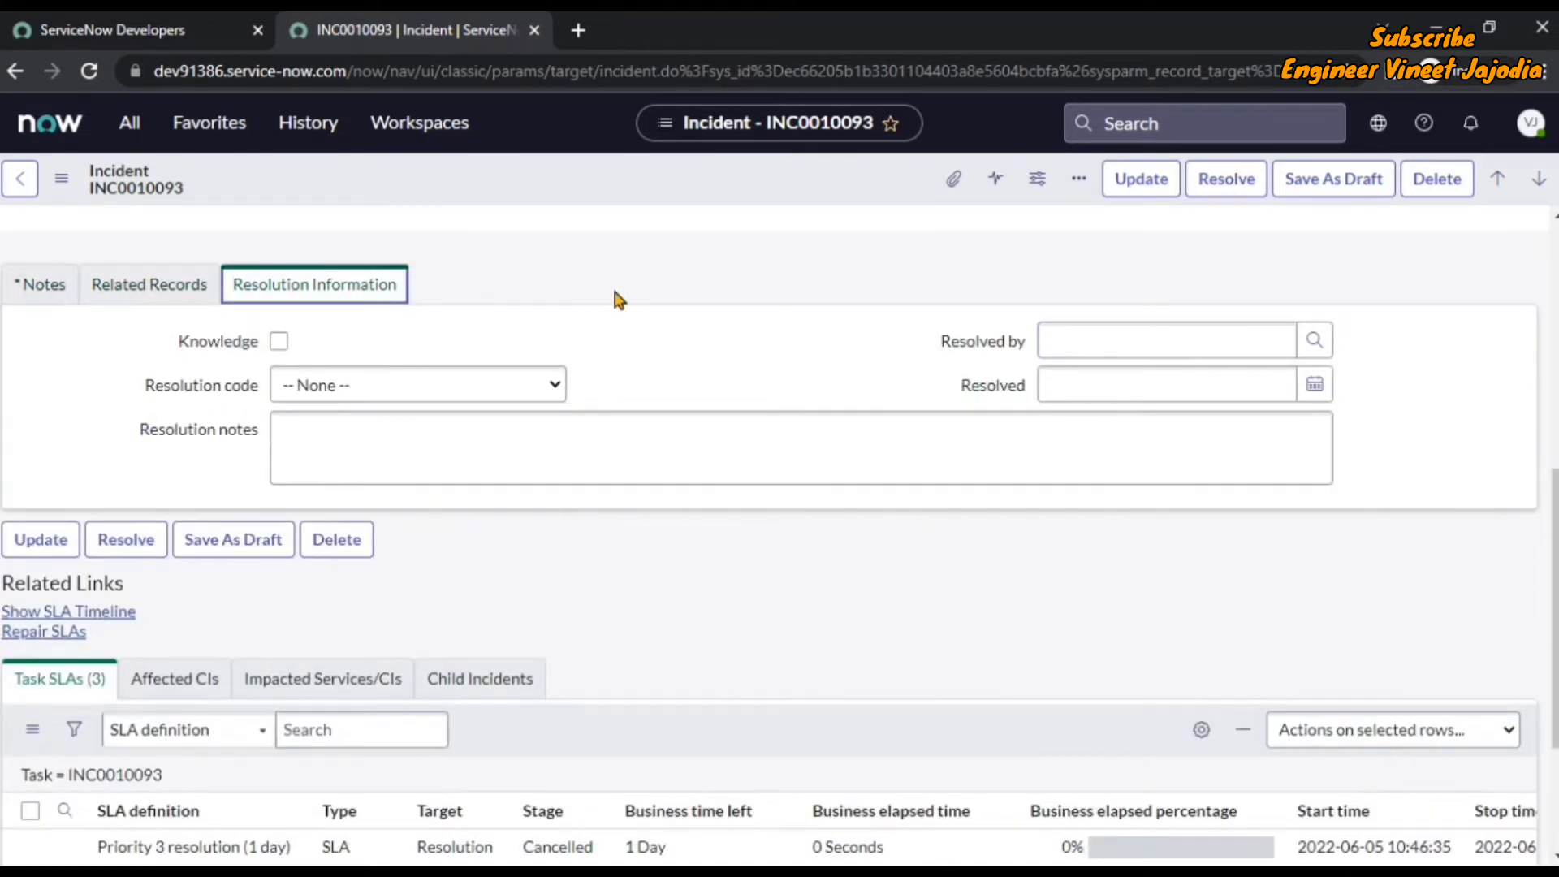
# Cycle the related-list tabs Affected CIs, Impacted Services/CIs and Child Incidents, then return to the header
pyautogui.scroll(-3, 821, 376)
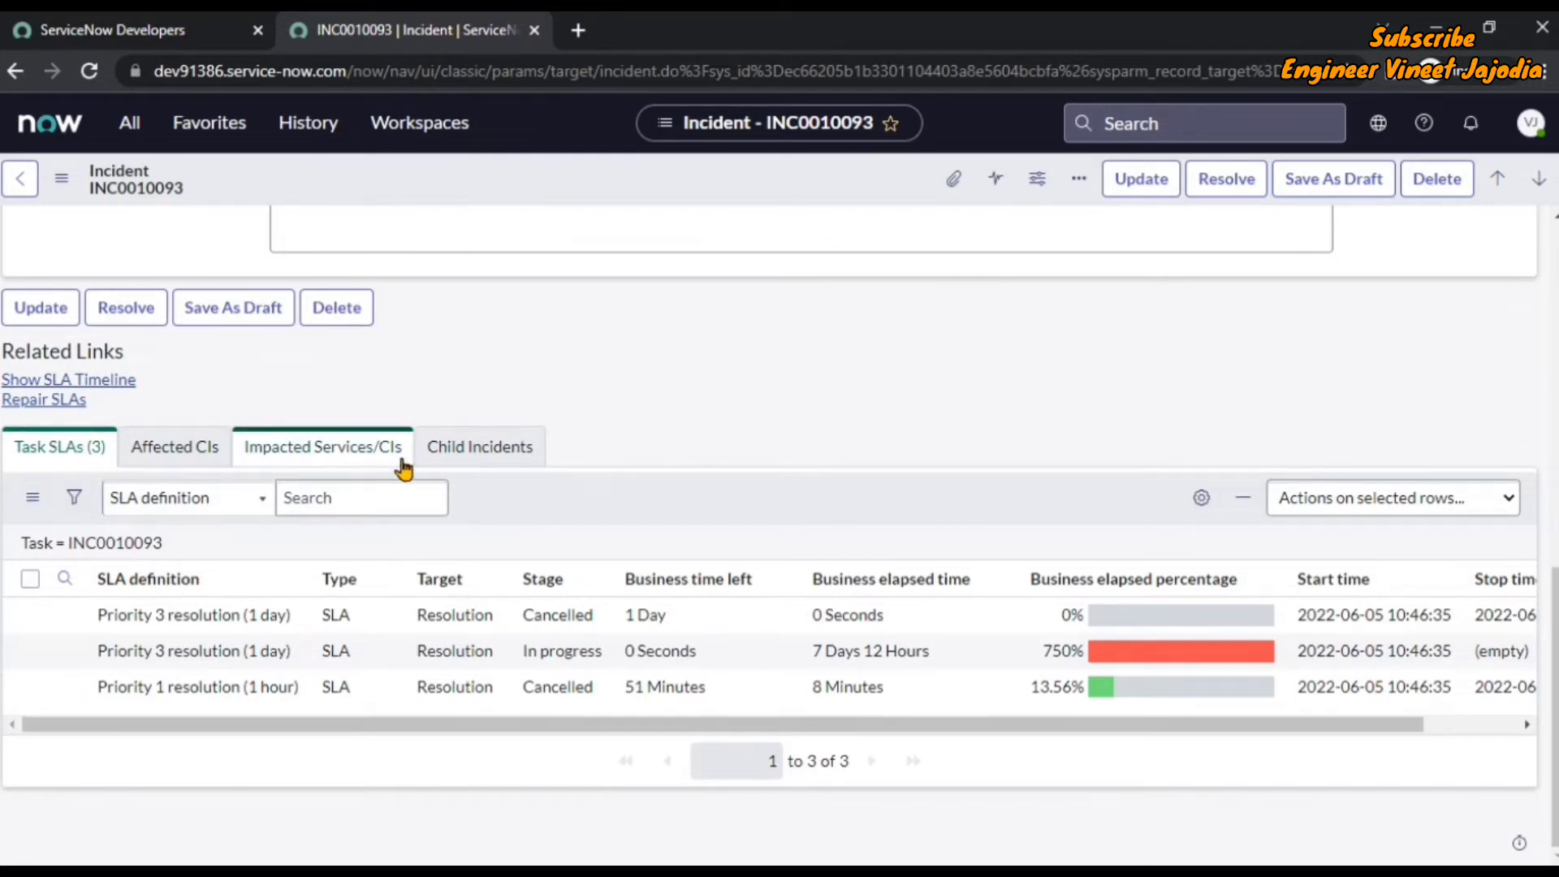
pyautogui.click(195, 449)
pyautogui.click(341, 492)
pyautogui.click(486, 494)
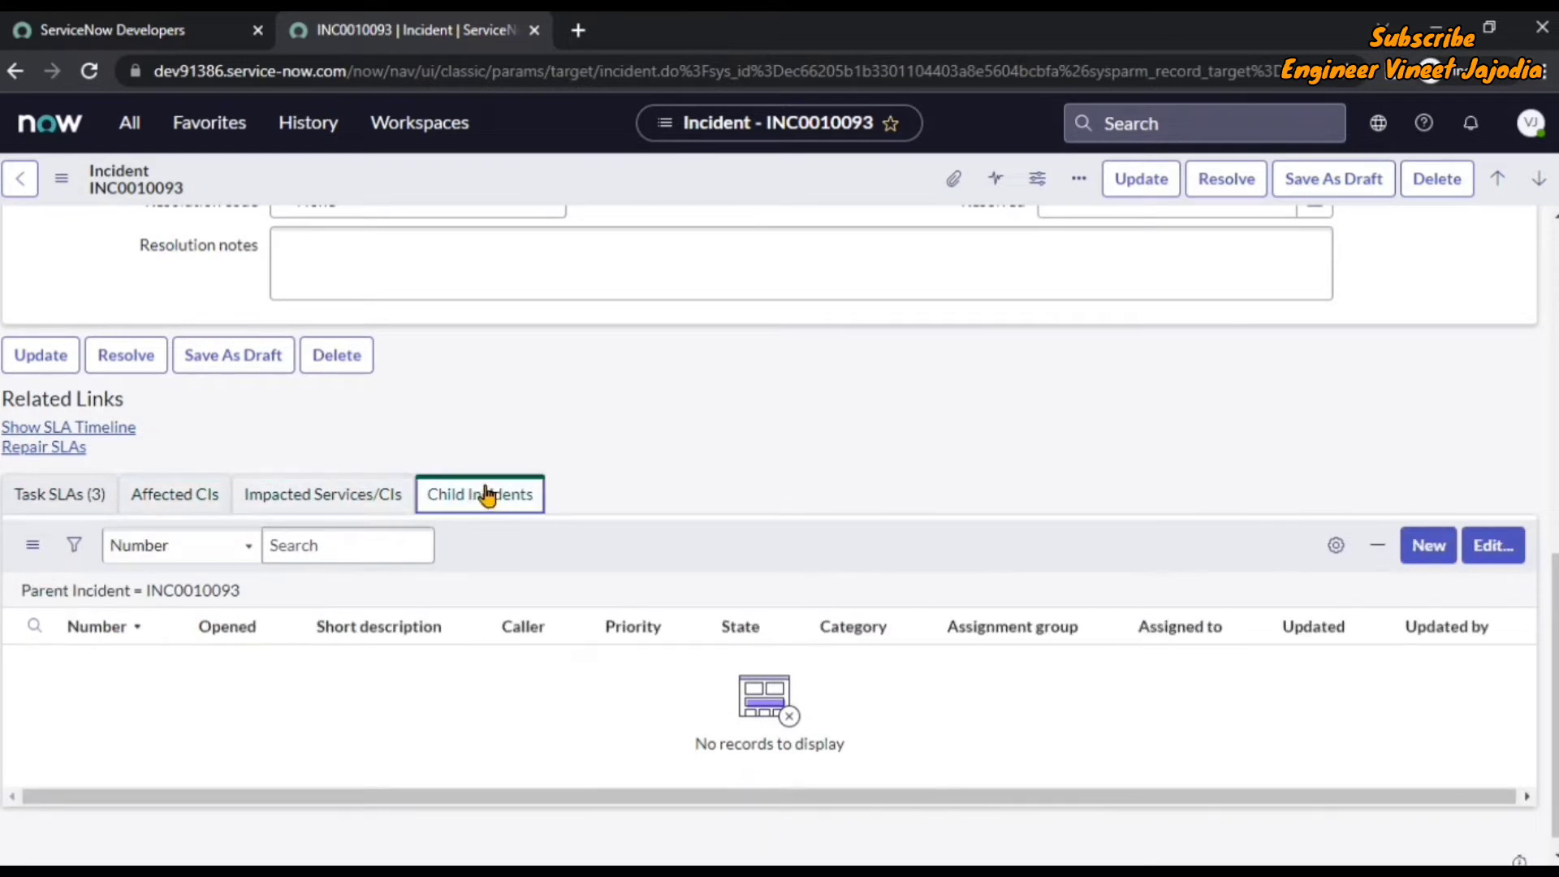
pyautogui.scroll(2, 1106, 421)
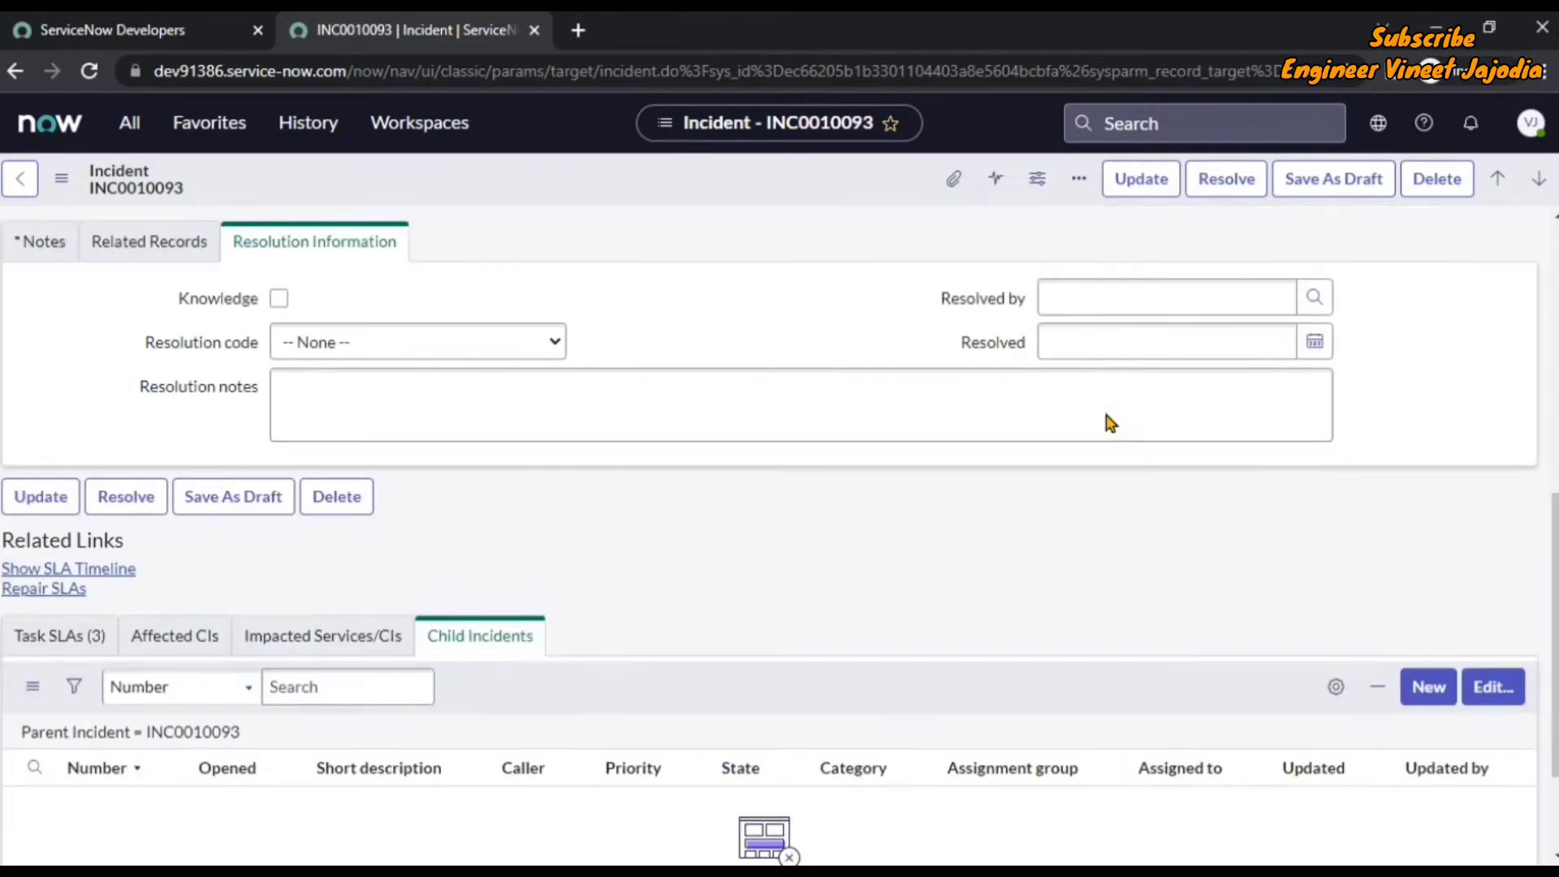
pyautogui.scroll(7, 1106, 421)
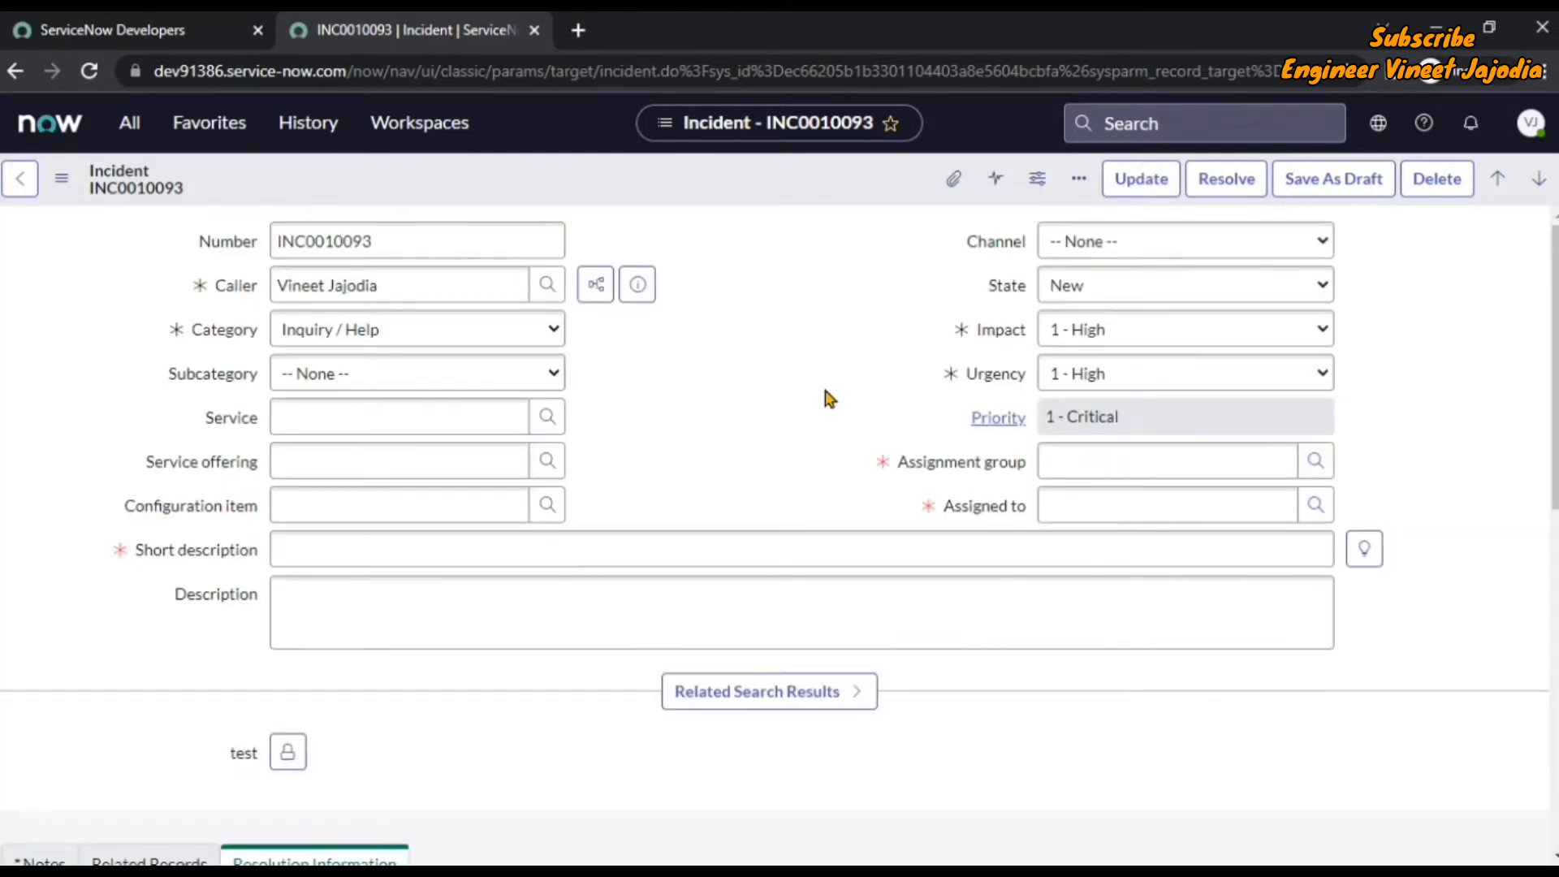
# Open Display preferences, then go back with Alt+Left to the Incidents list of 70 records
pyautogui.click(1531, 123)
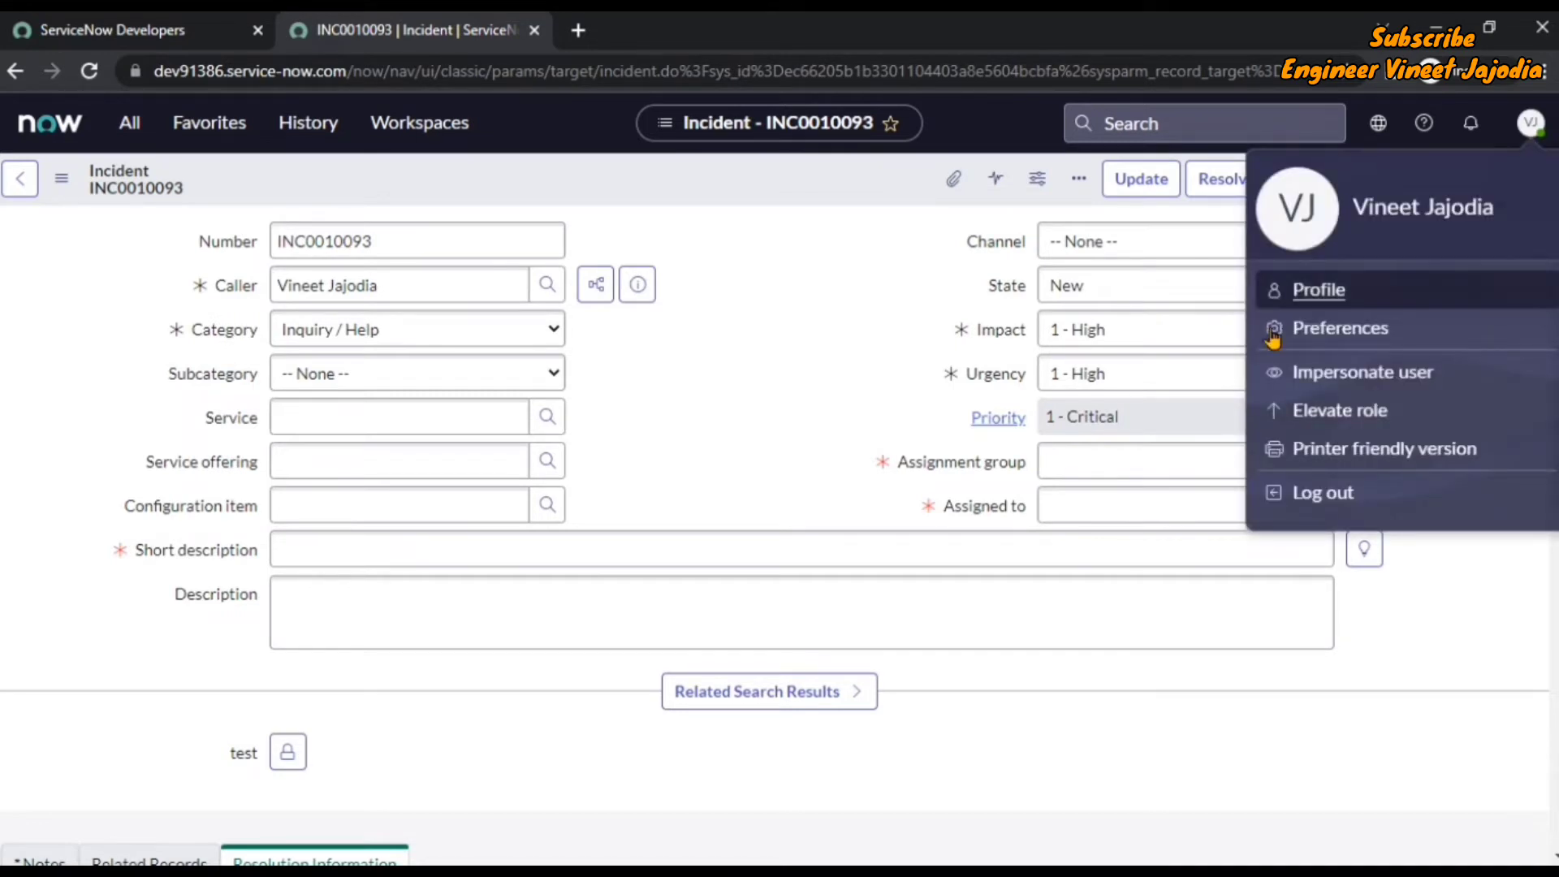
pyautogui.click(1327, 330)
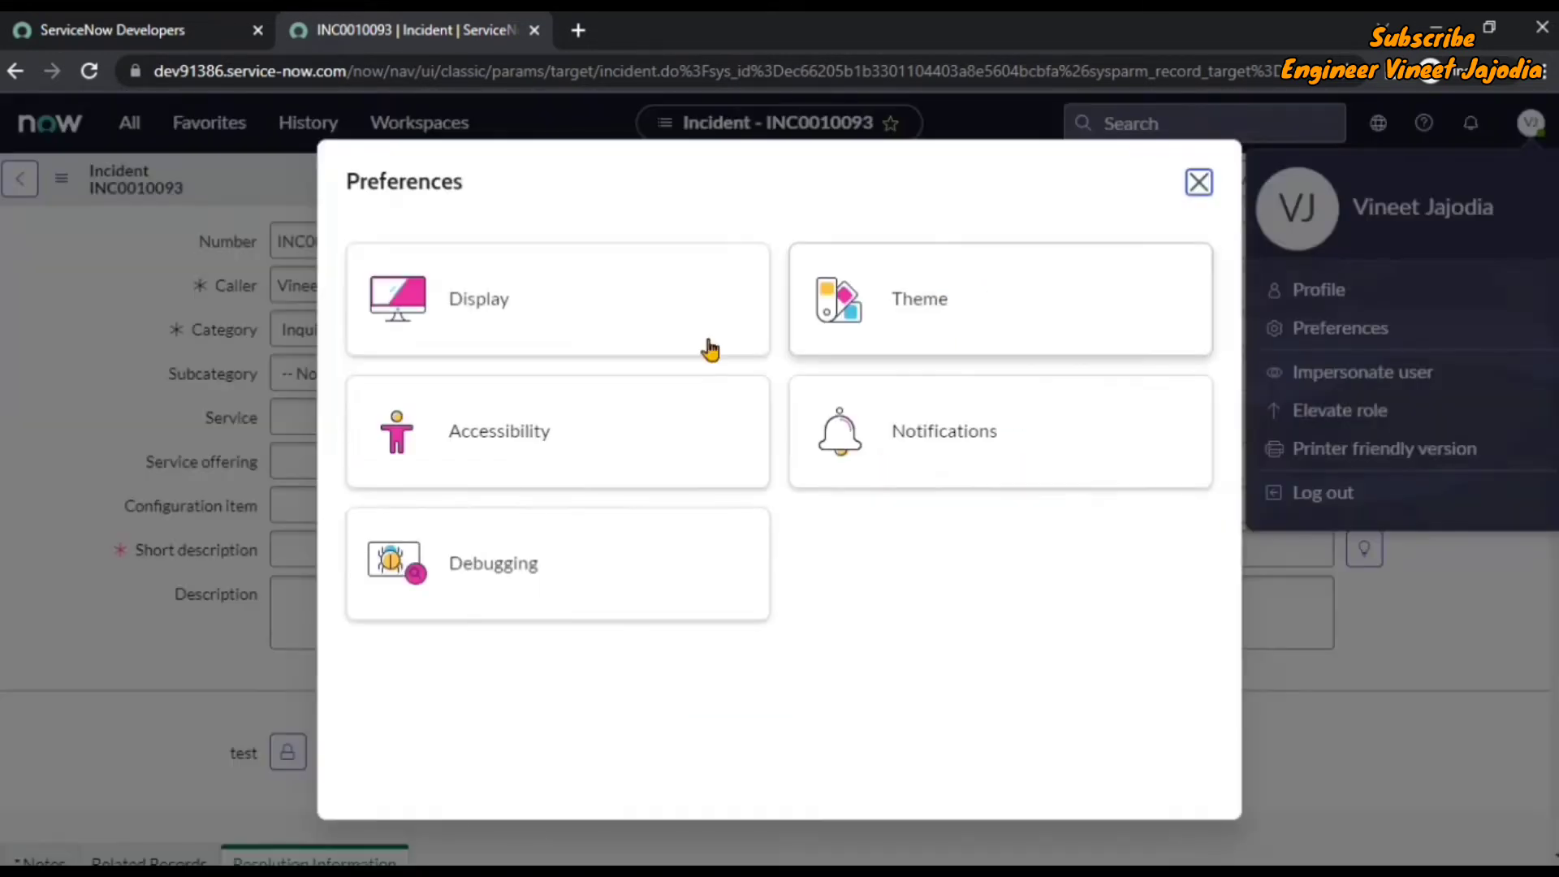
pyautogui.click(704, 345)
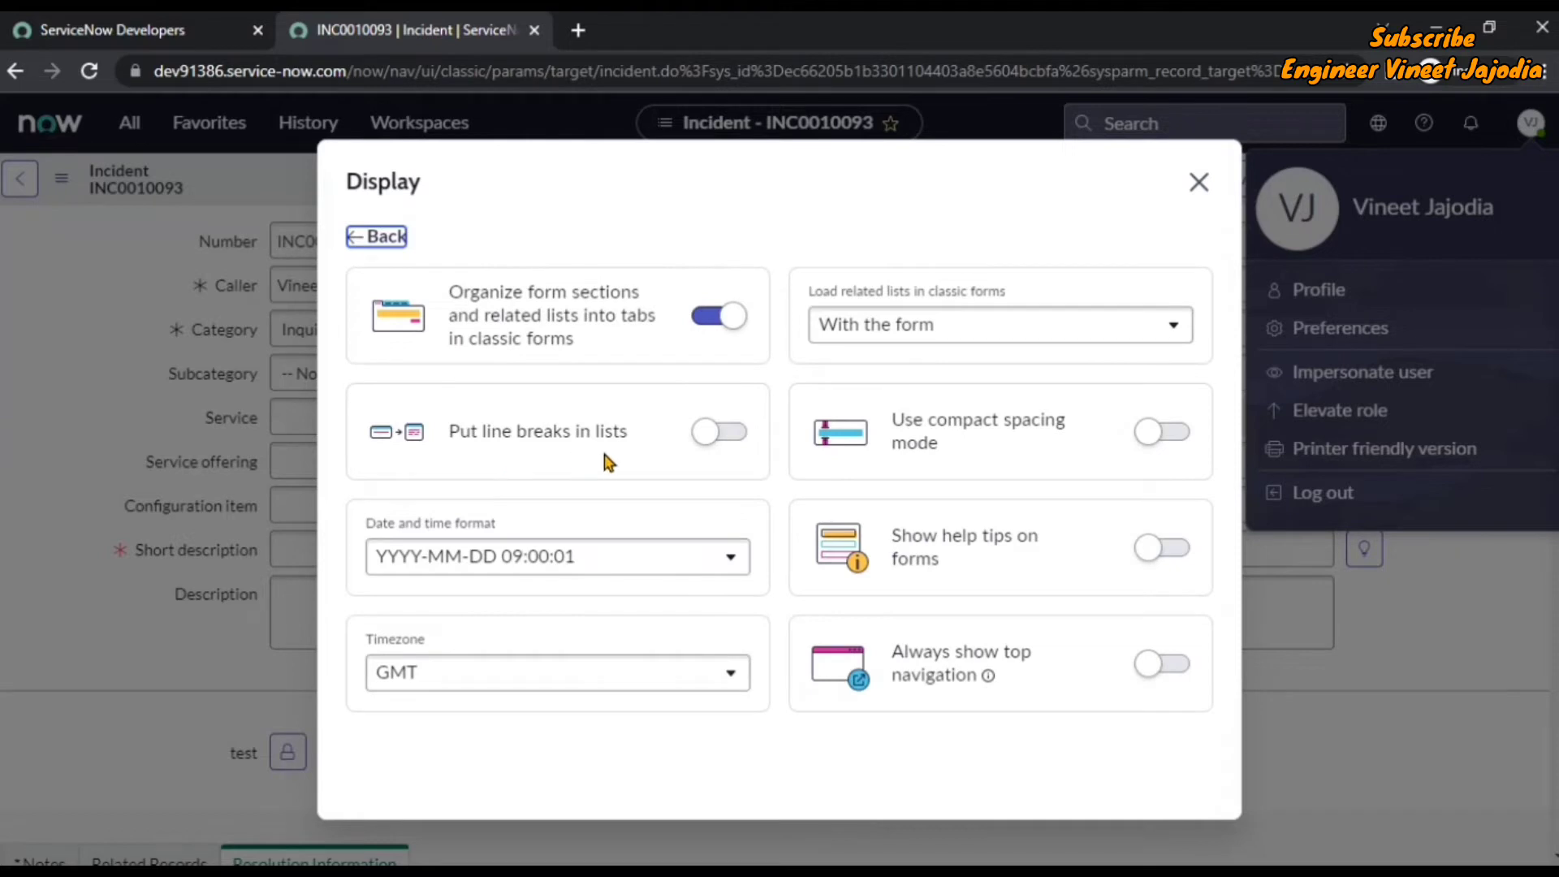
pyautogui.hotkey('alt', 'Left')
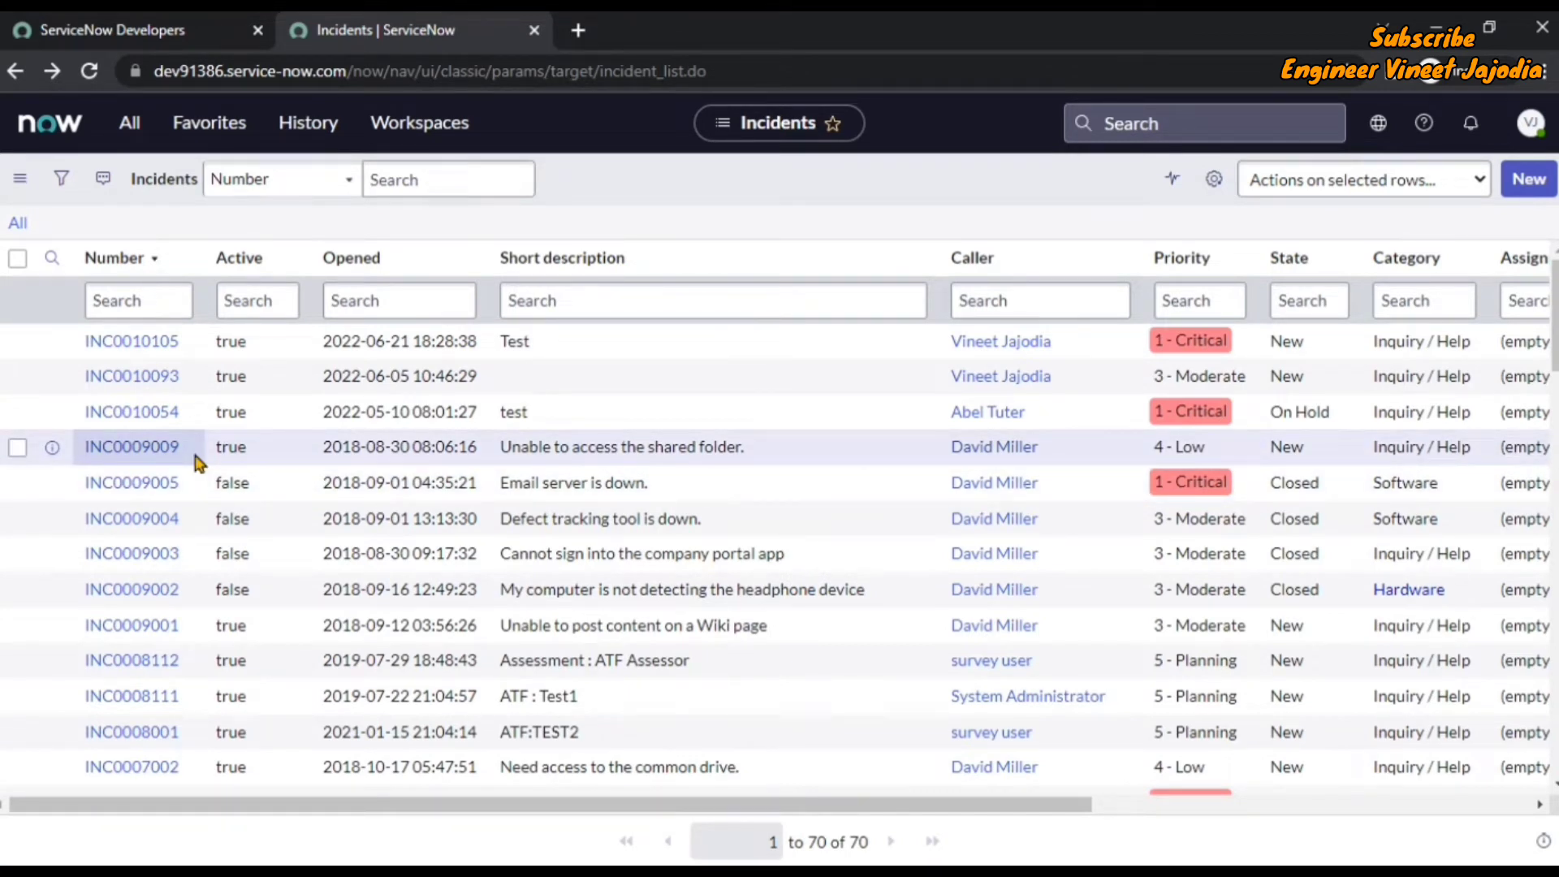
# Switch on 'Put line breaks in lists' in Display preferences so incident rows wrap
pyautogui.press('Right')
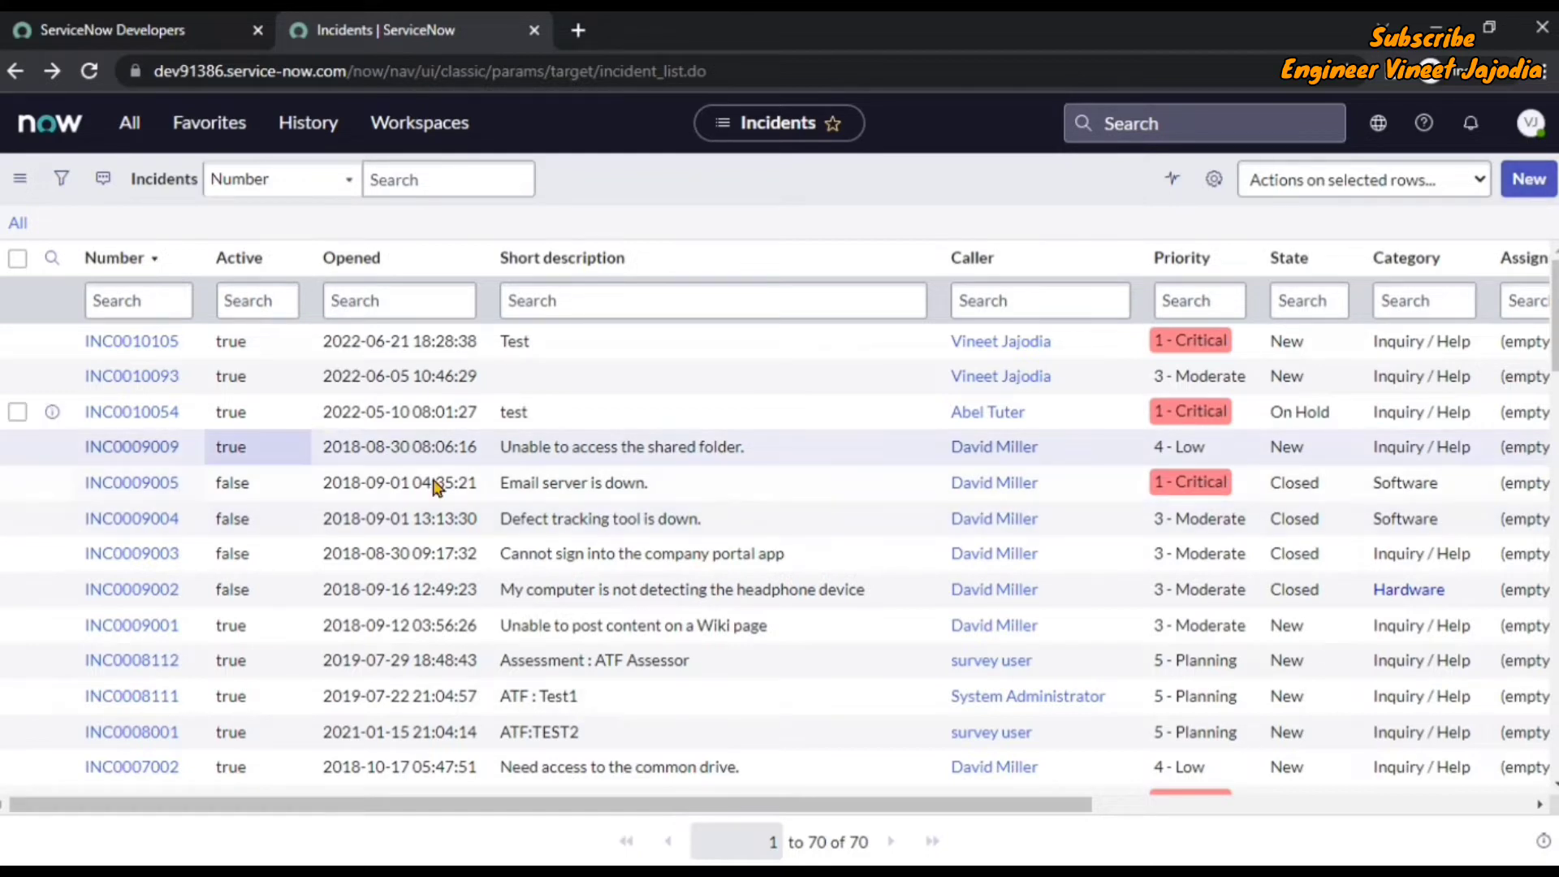
pyautogui.click(1531, 122)
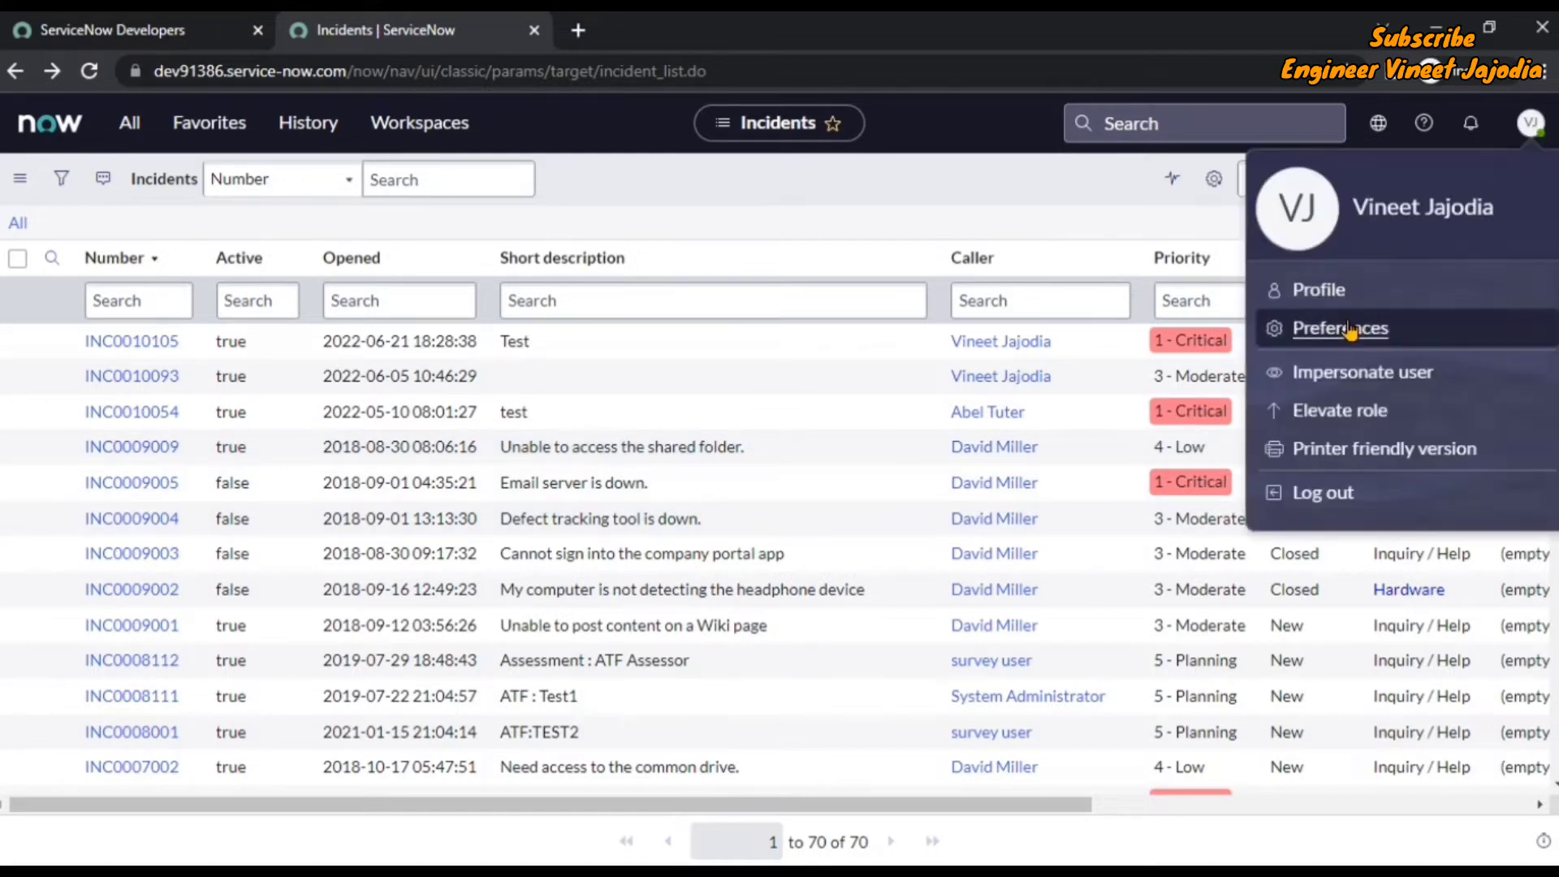
pyautogui.click(1342, 328)
pyautogui.click(543, 294)
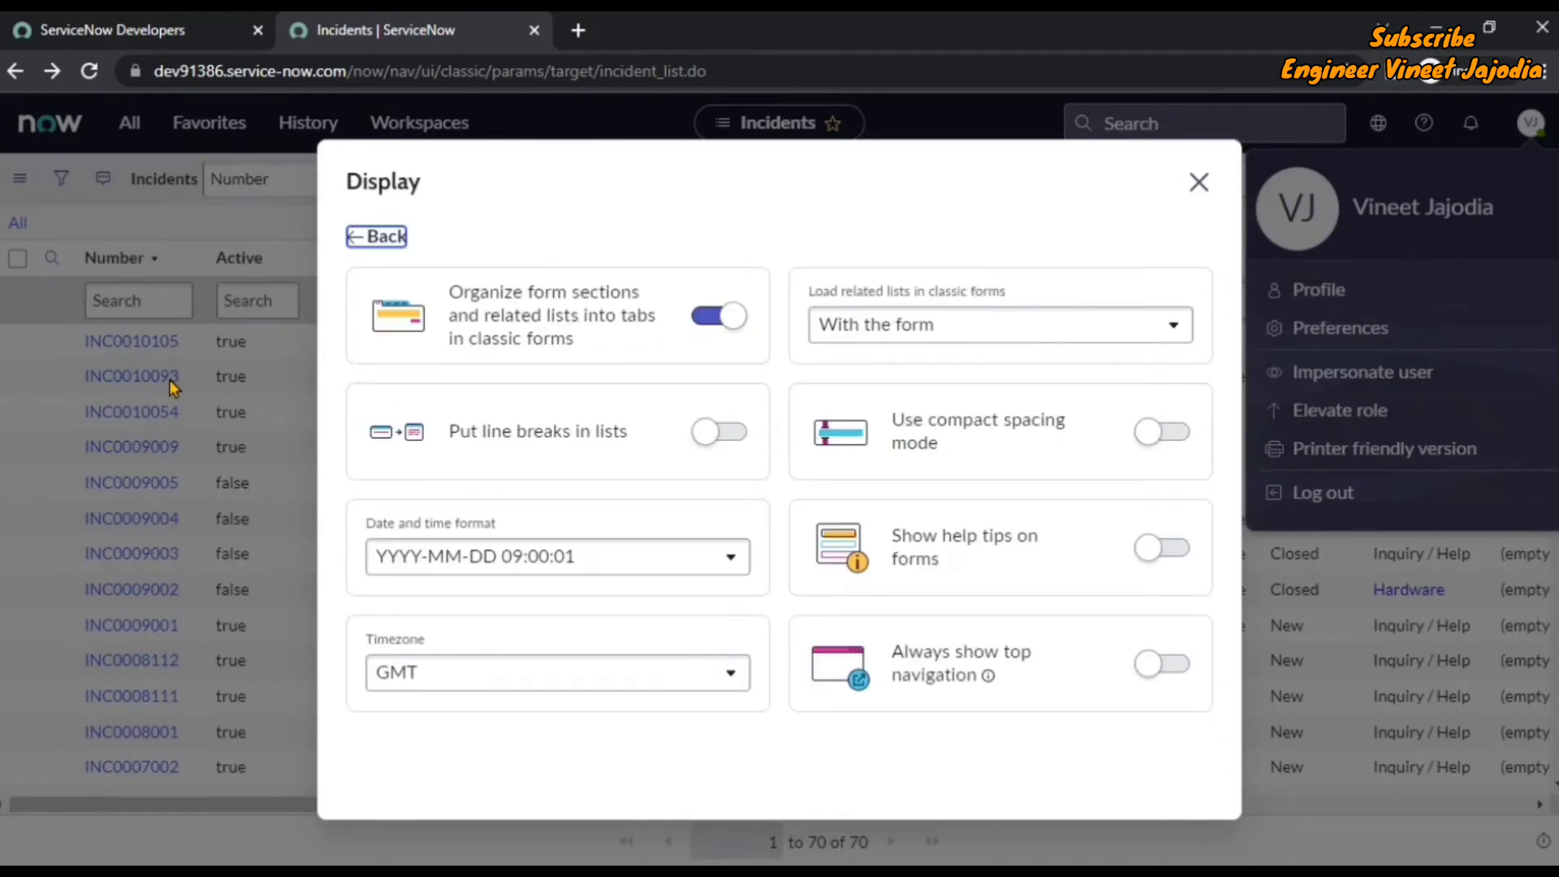
pyautogui.click(719, 435)
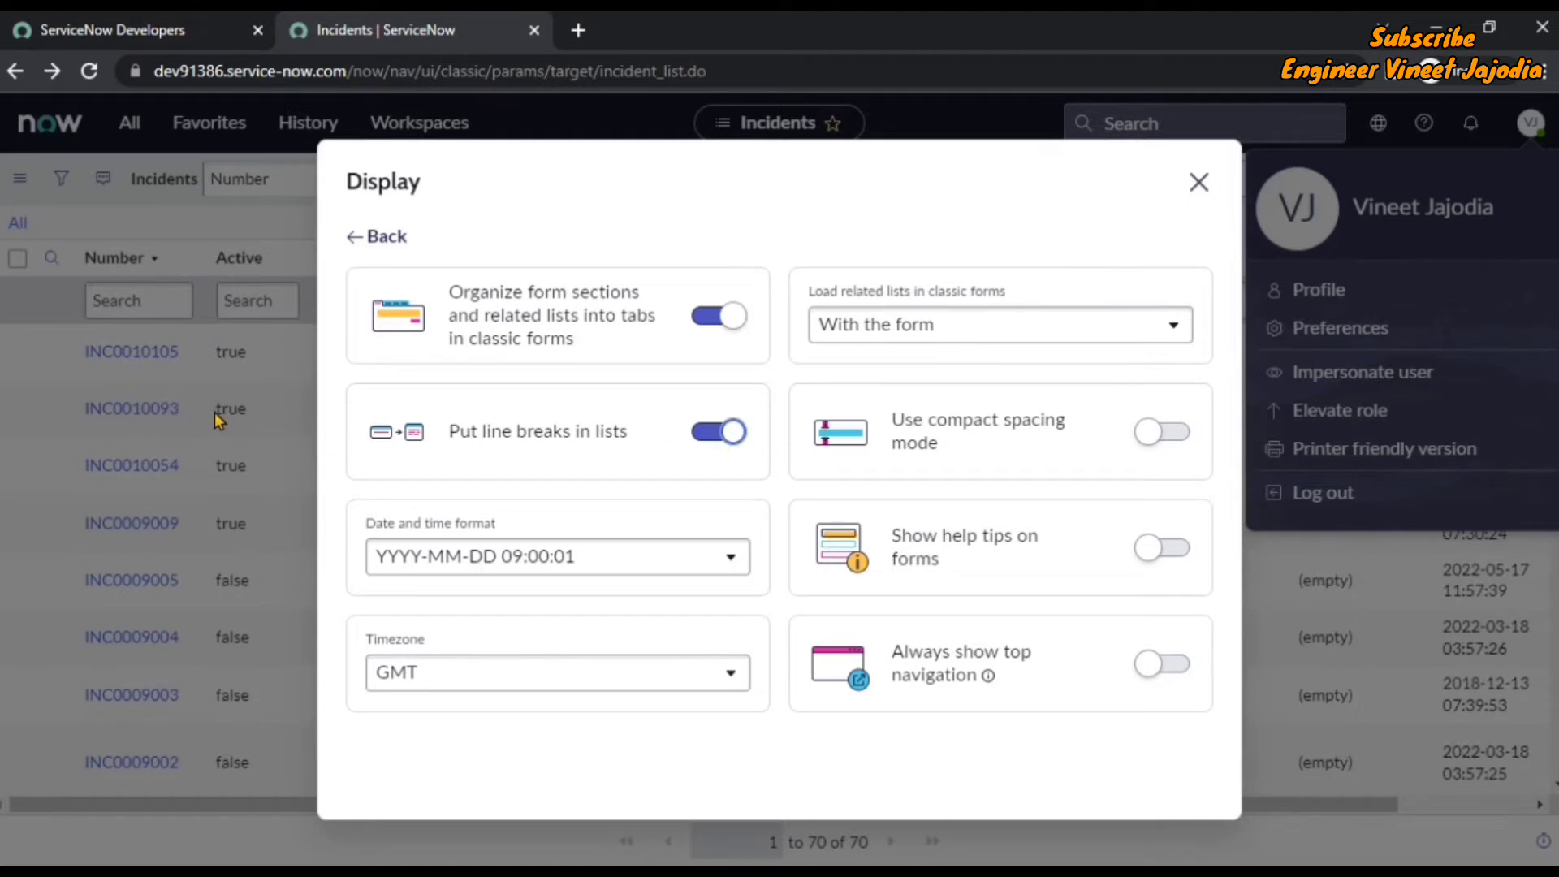
pyautogui.click(1199, 182)
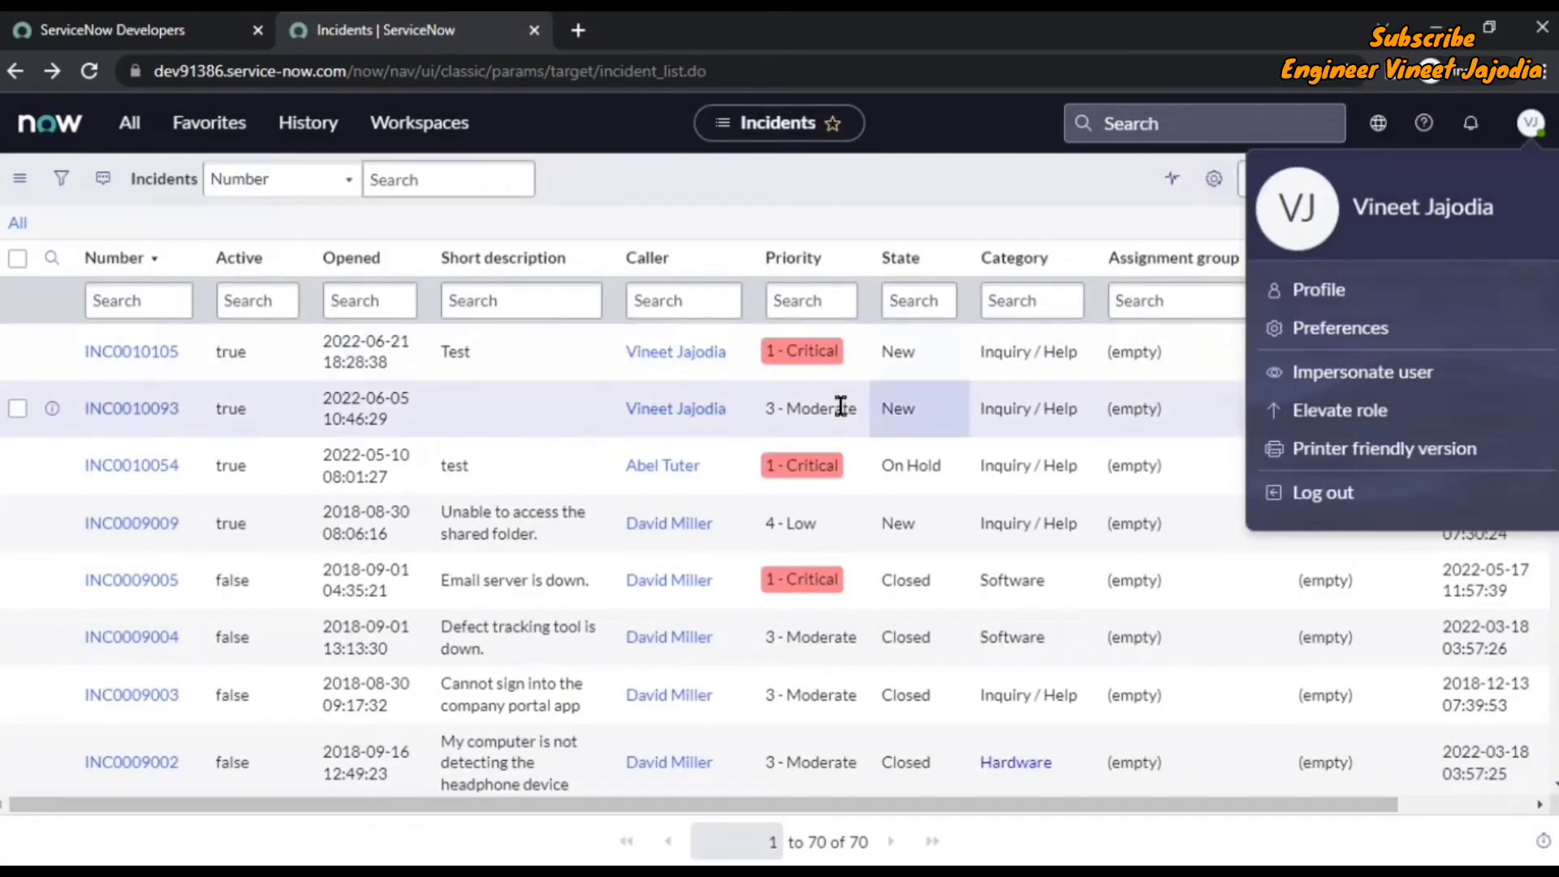
pyautogui.click(767, 231)
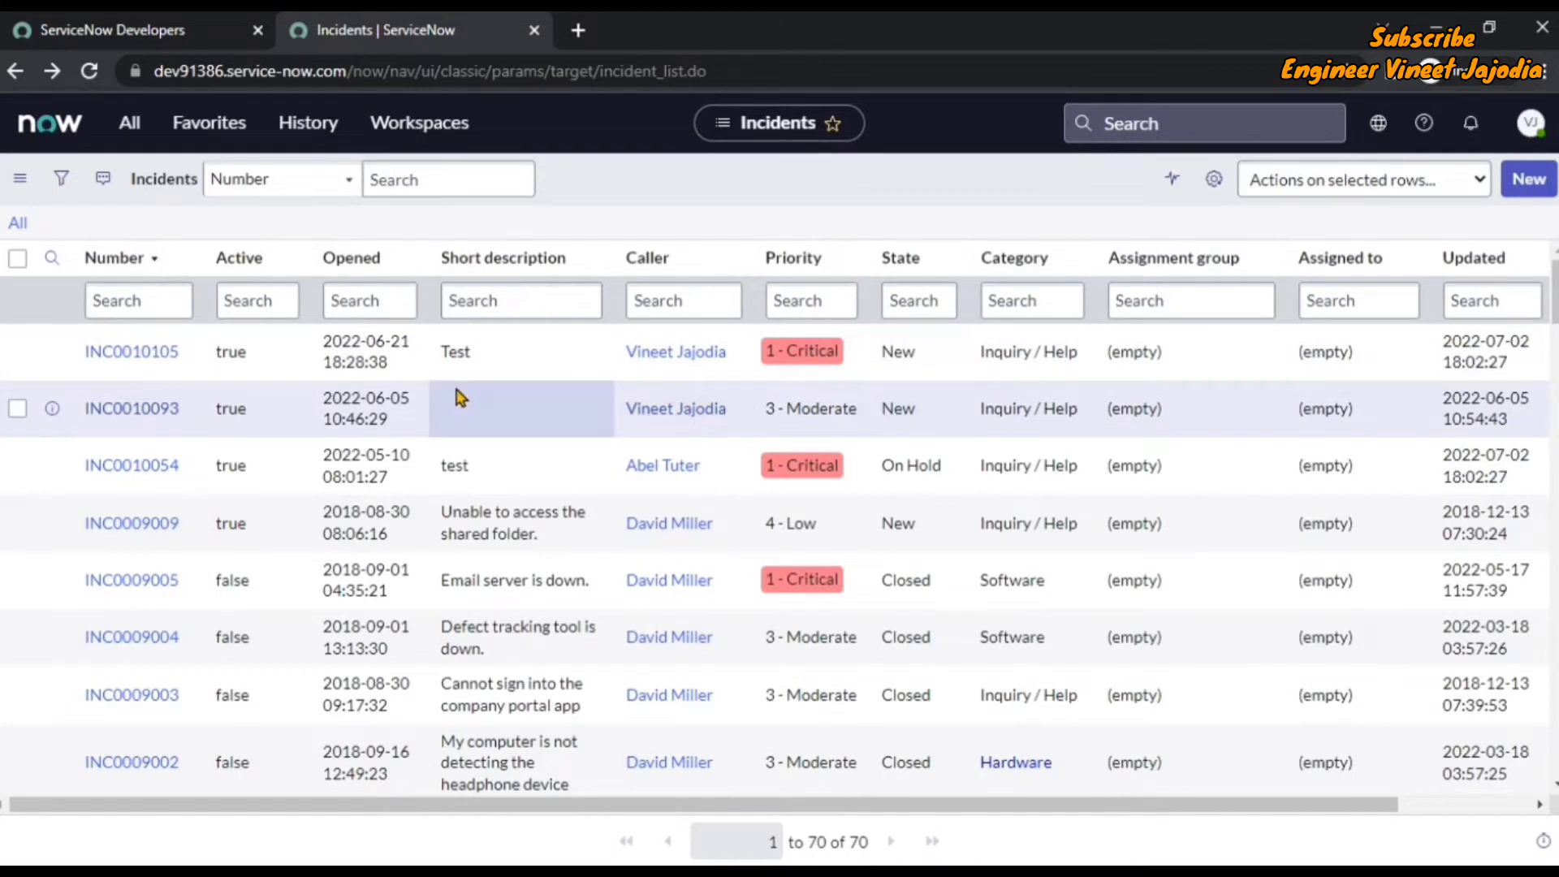
# Switch on 'Use compact spacing mode' in the Display preferences
pyautogui.click(1531, 122)
pyautogui.click(1332, 326)
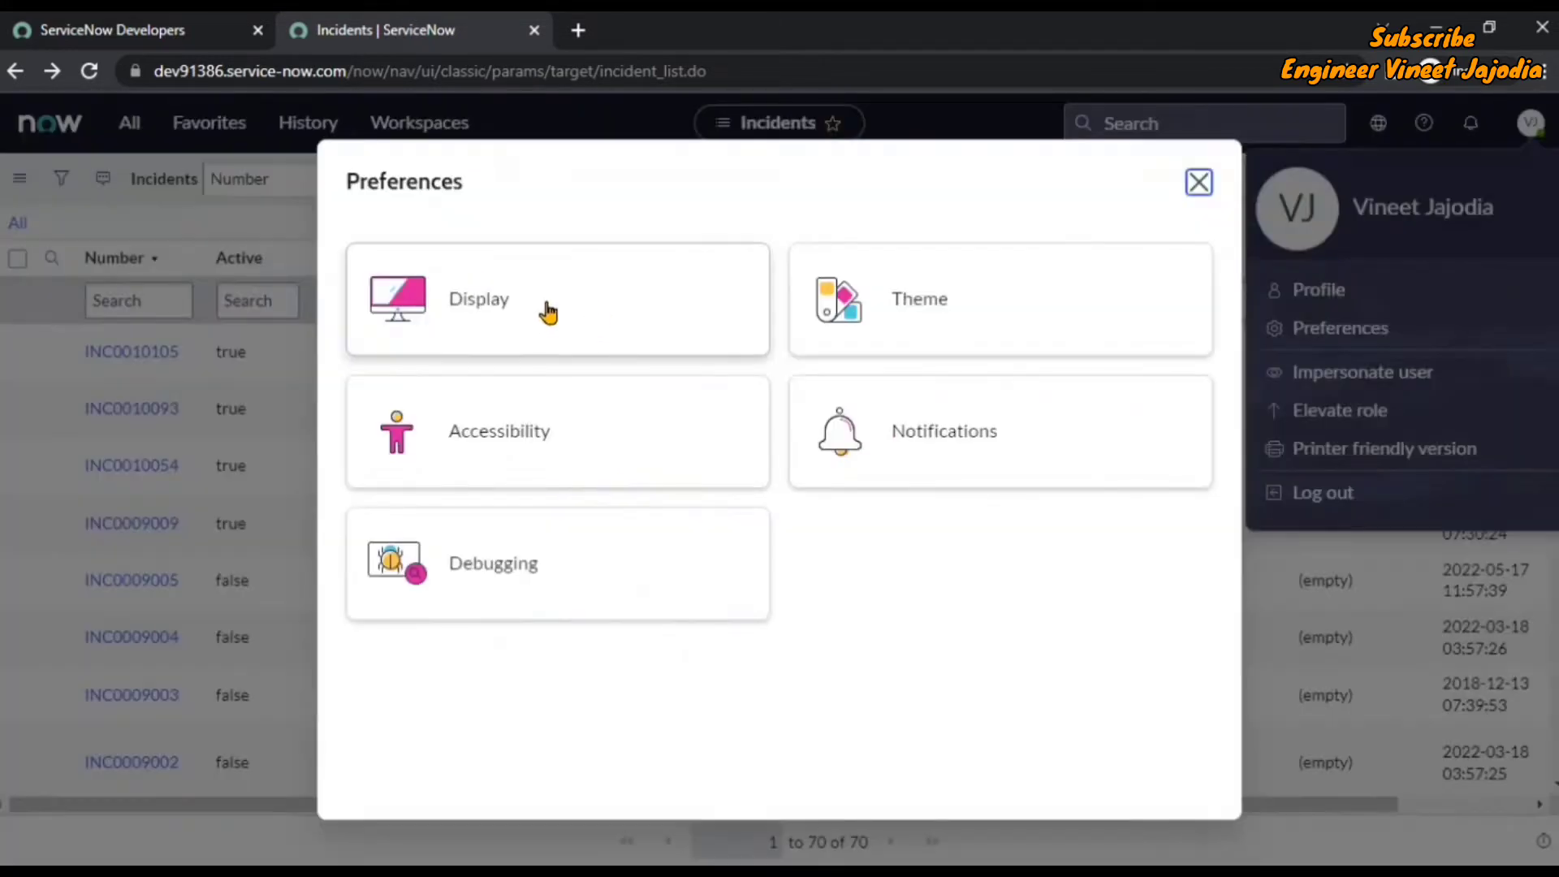
pyautogui.click(535, 316)
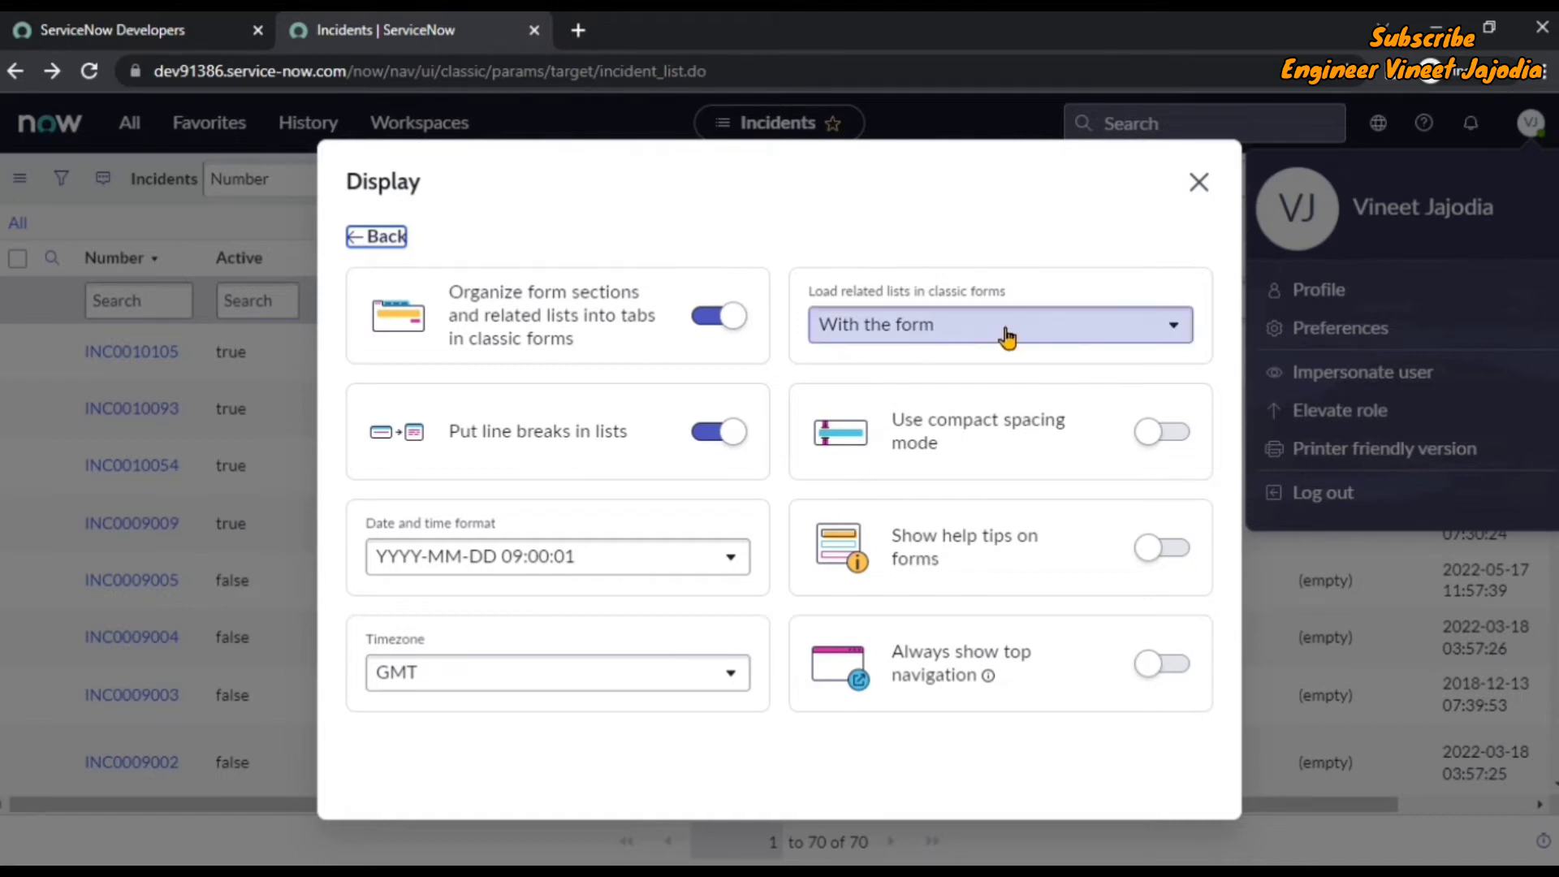
pyautogui.click(1162, 433)
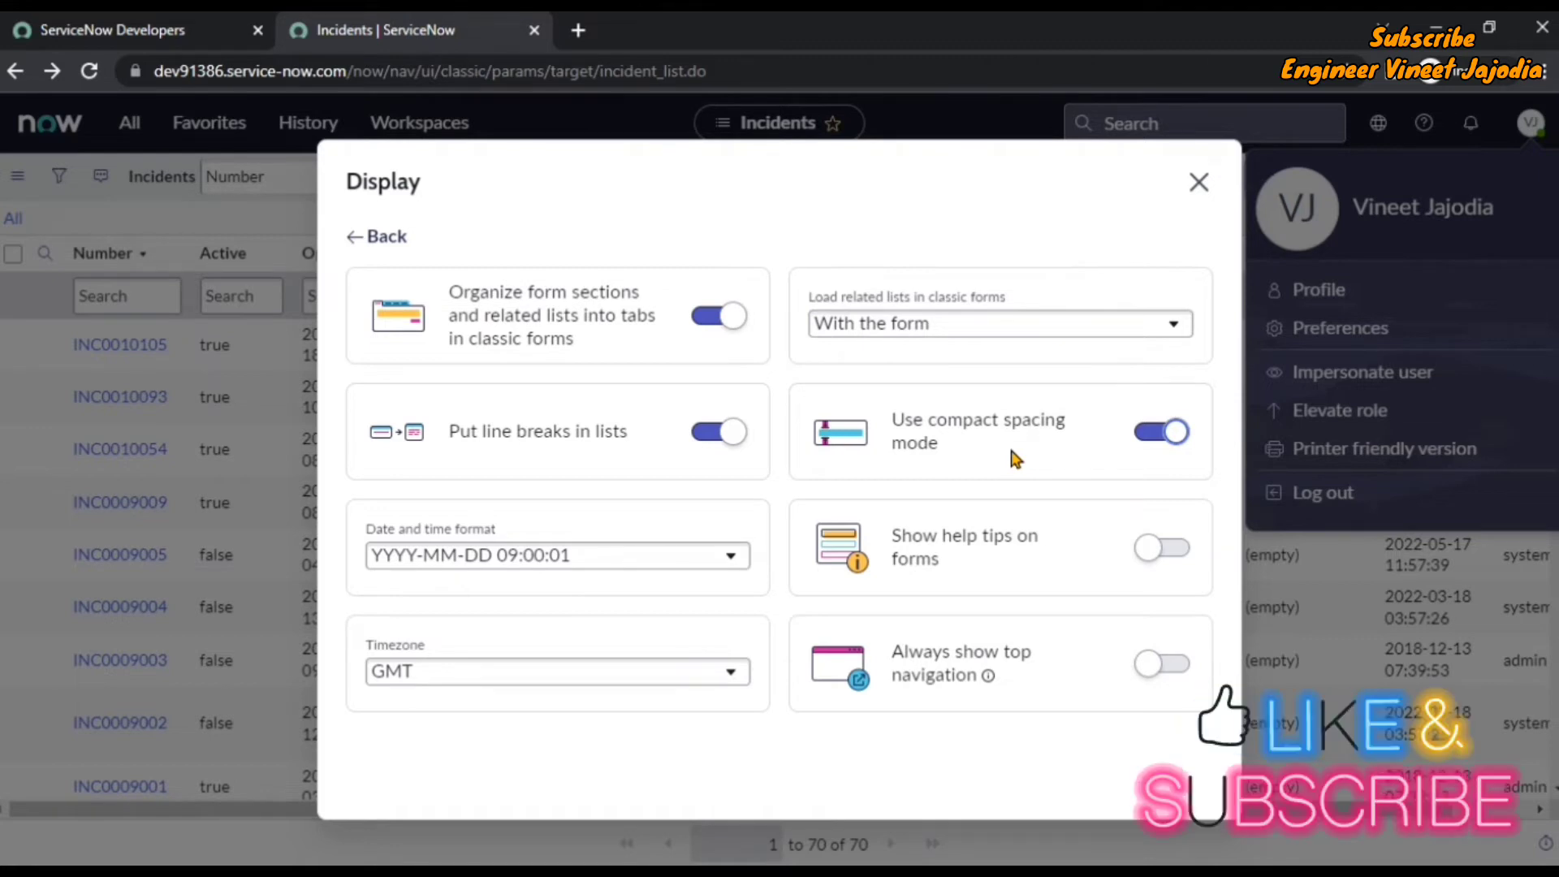
# Turn compact spacing mode off, close Display preferences, and open incident INC0010093
pyautogui.click(1148, 437)
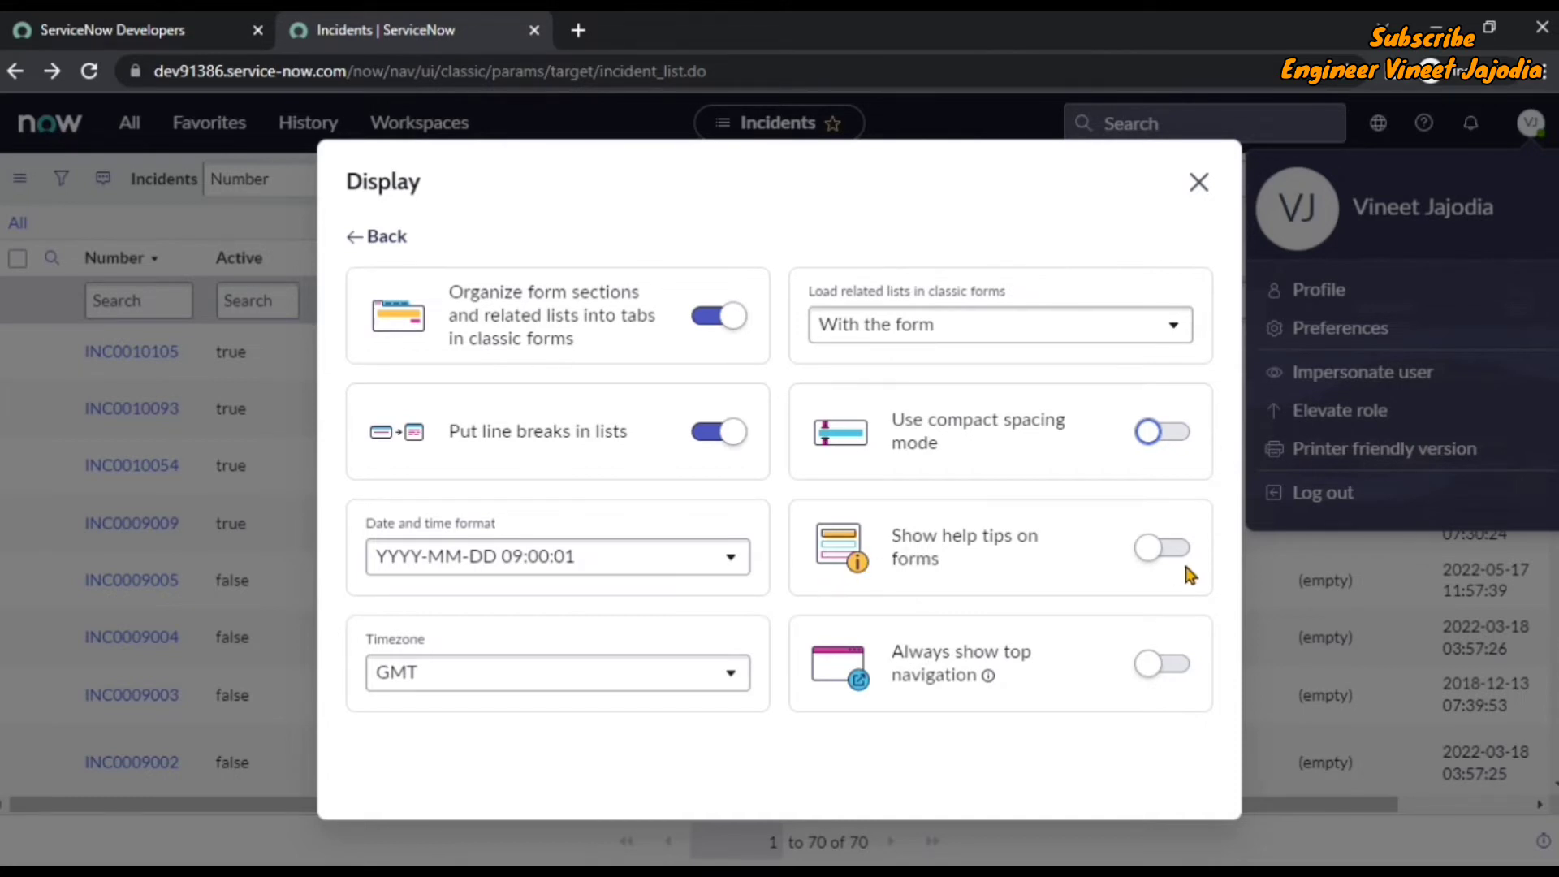
pyautogui.click(1199, 182)
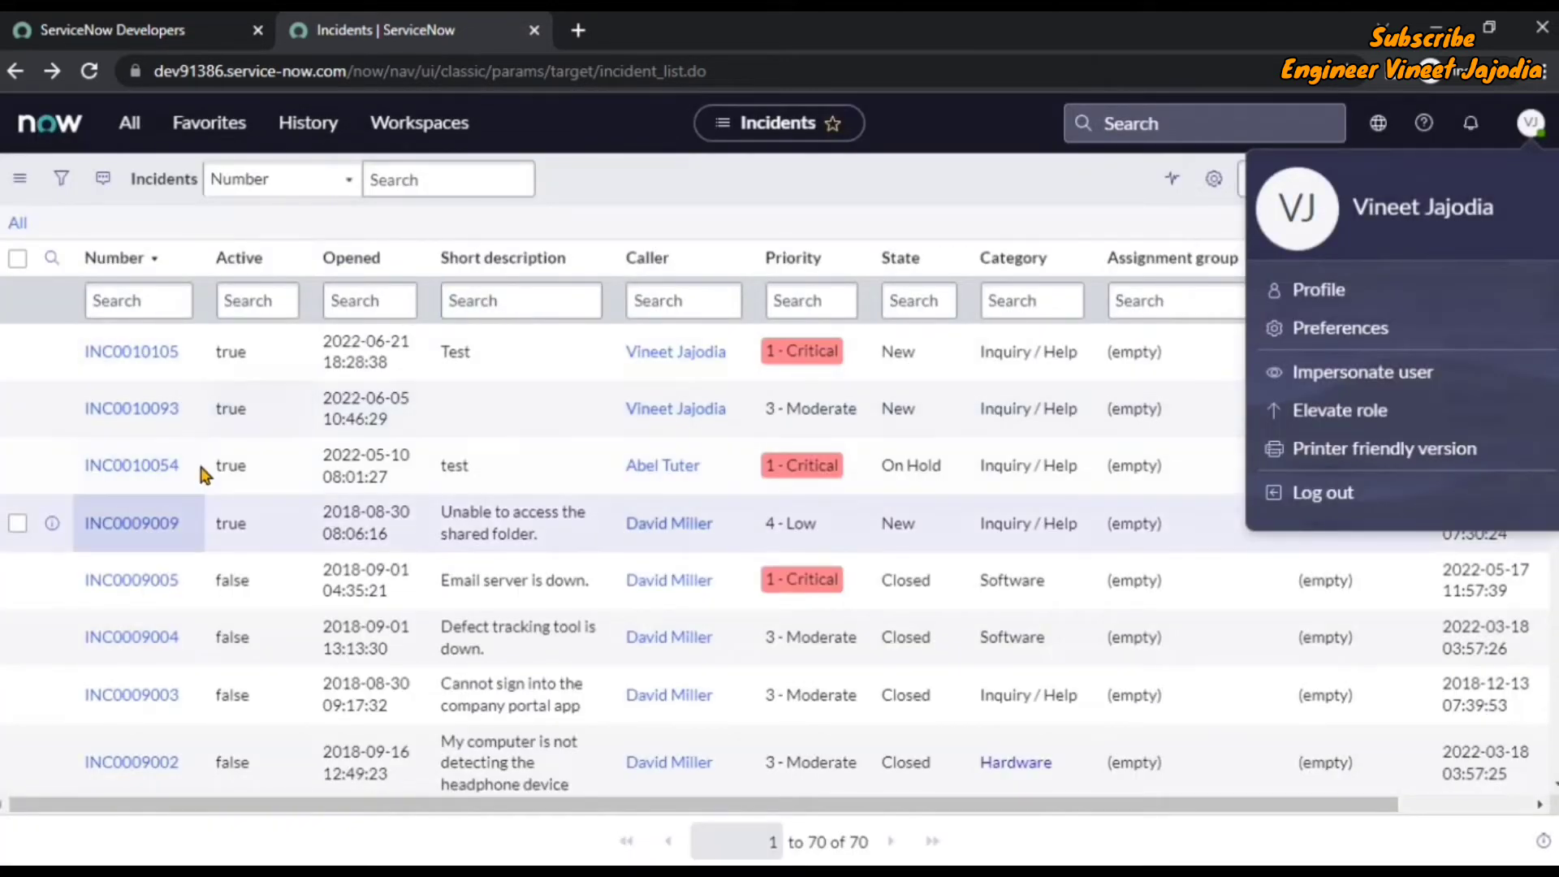
pyautogui.click(132, 409)
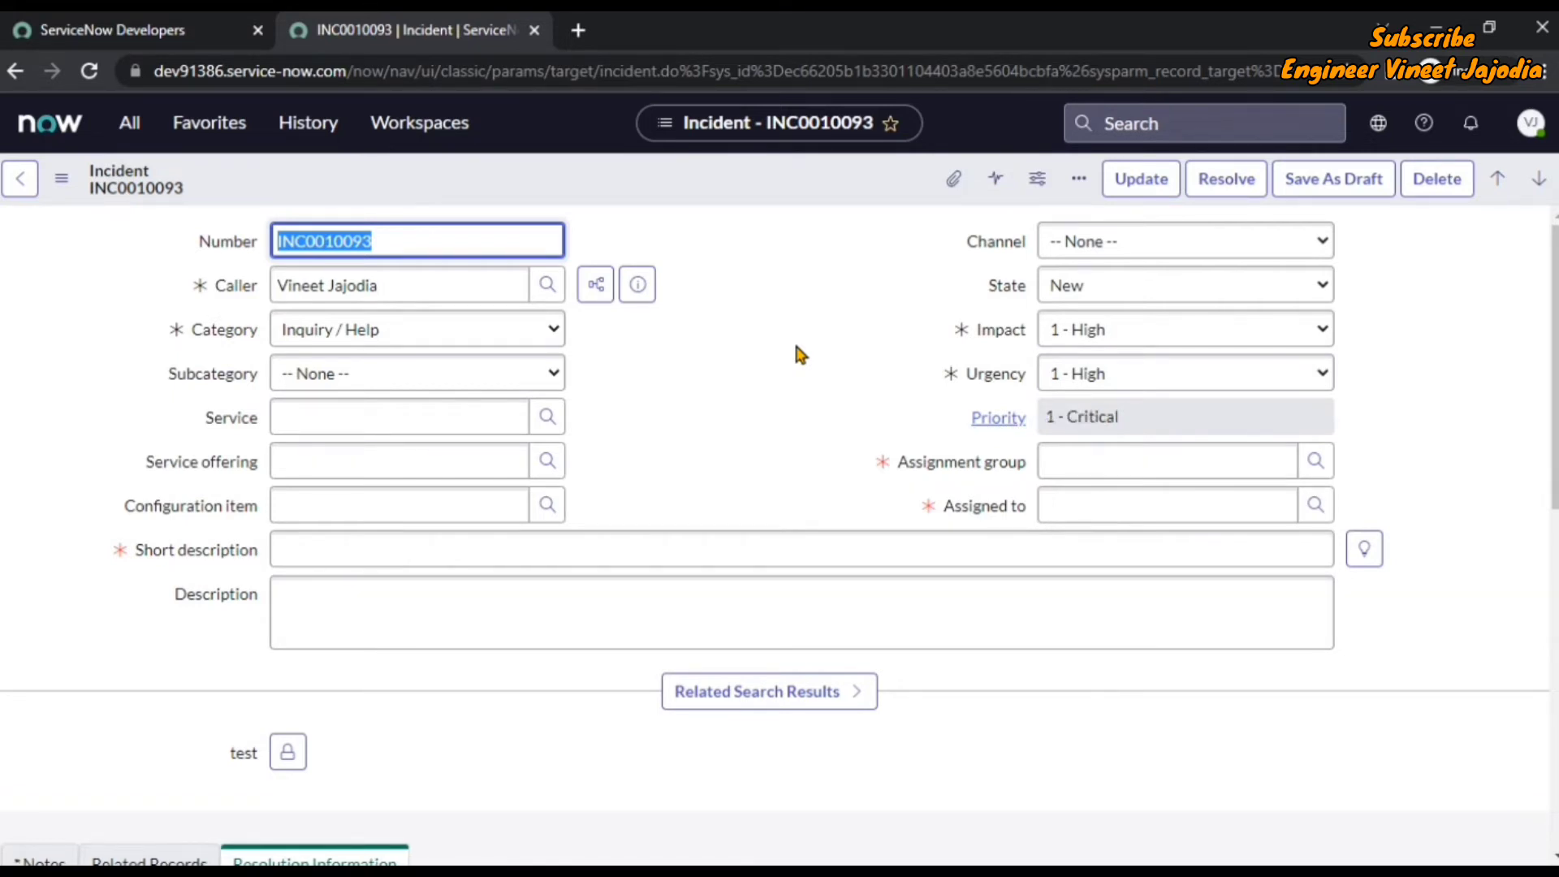
# Enable 'Show help tips on forms' in Display preferences and close the dialog
pyautogui.click(1531, 123)
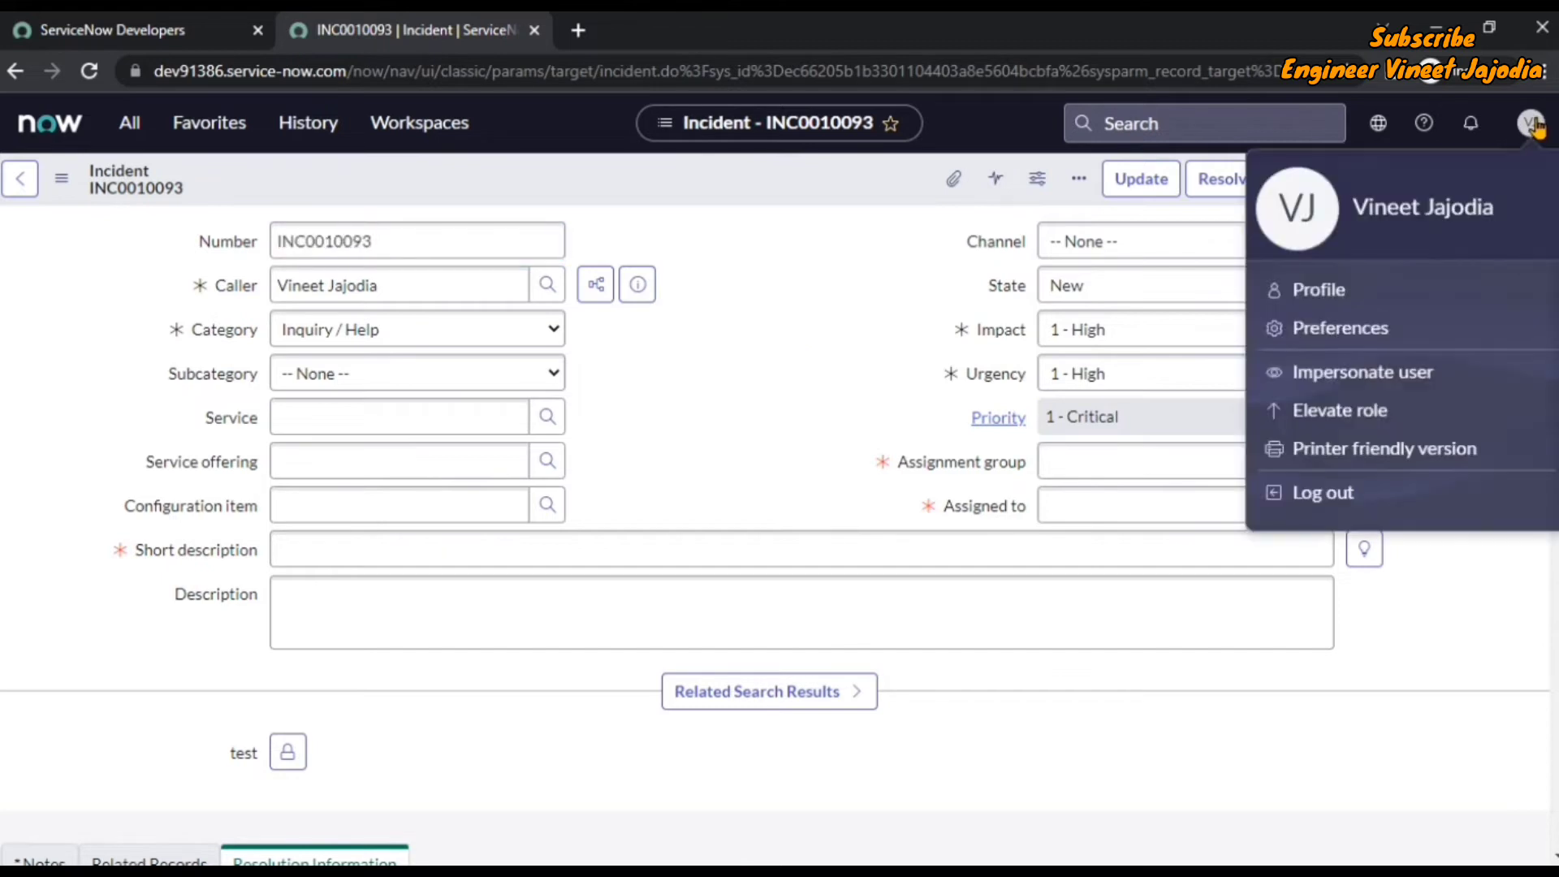
pyautogui.click(1355, 333)
pyautogui.click(578, 337)
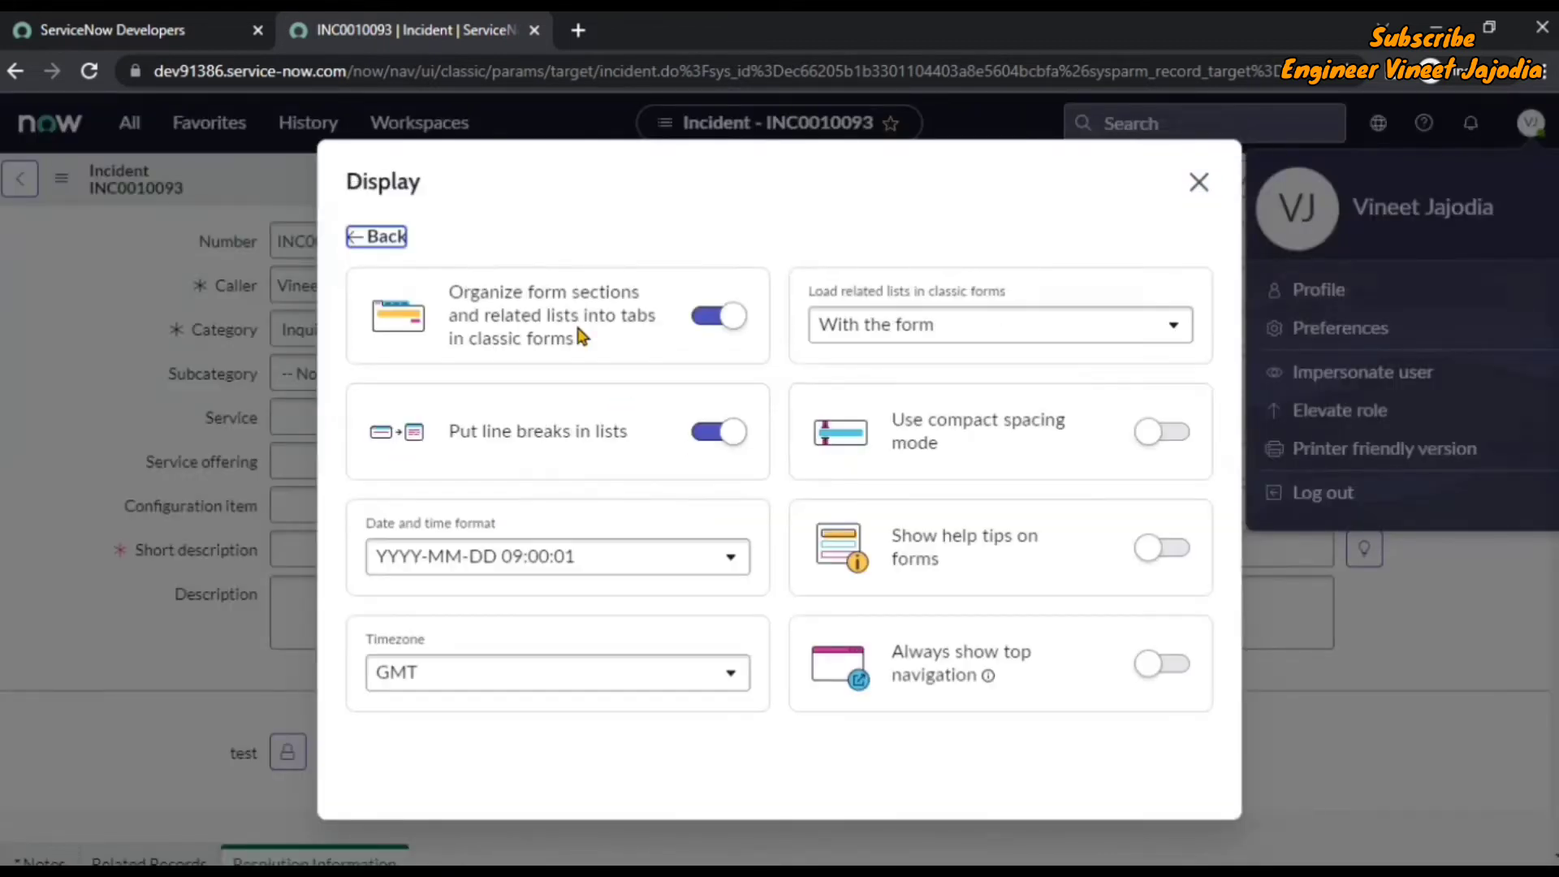
pyautogui.click(1170, 558)
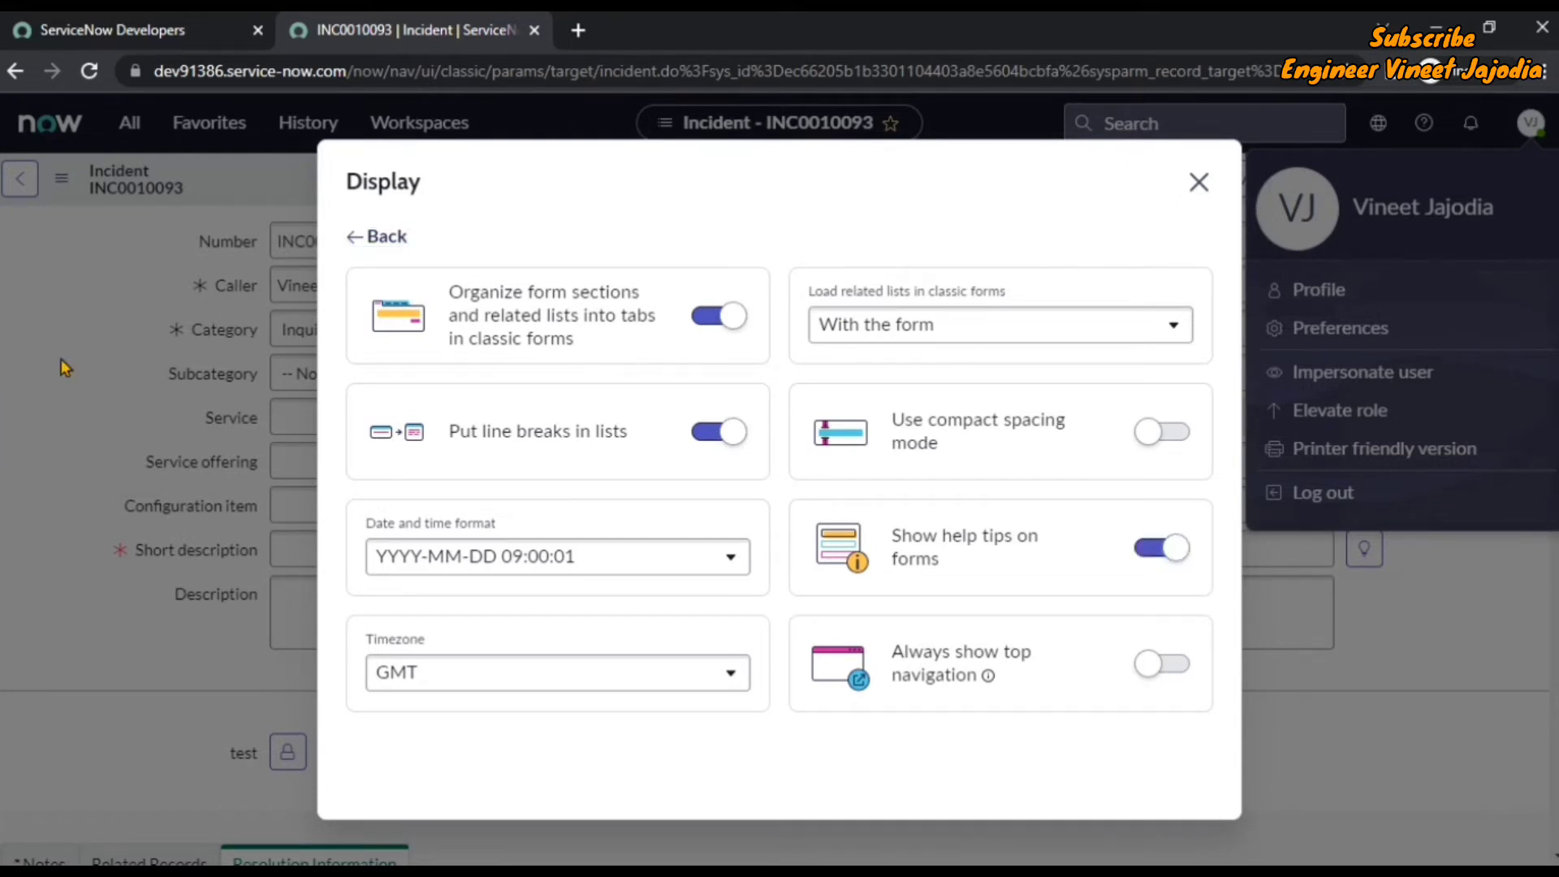
pyautogui.click(1200, 183)
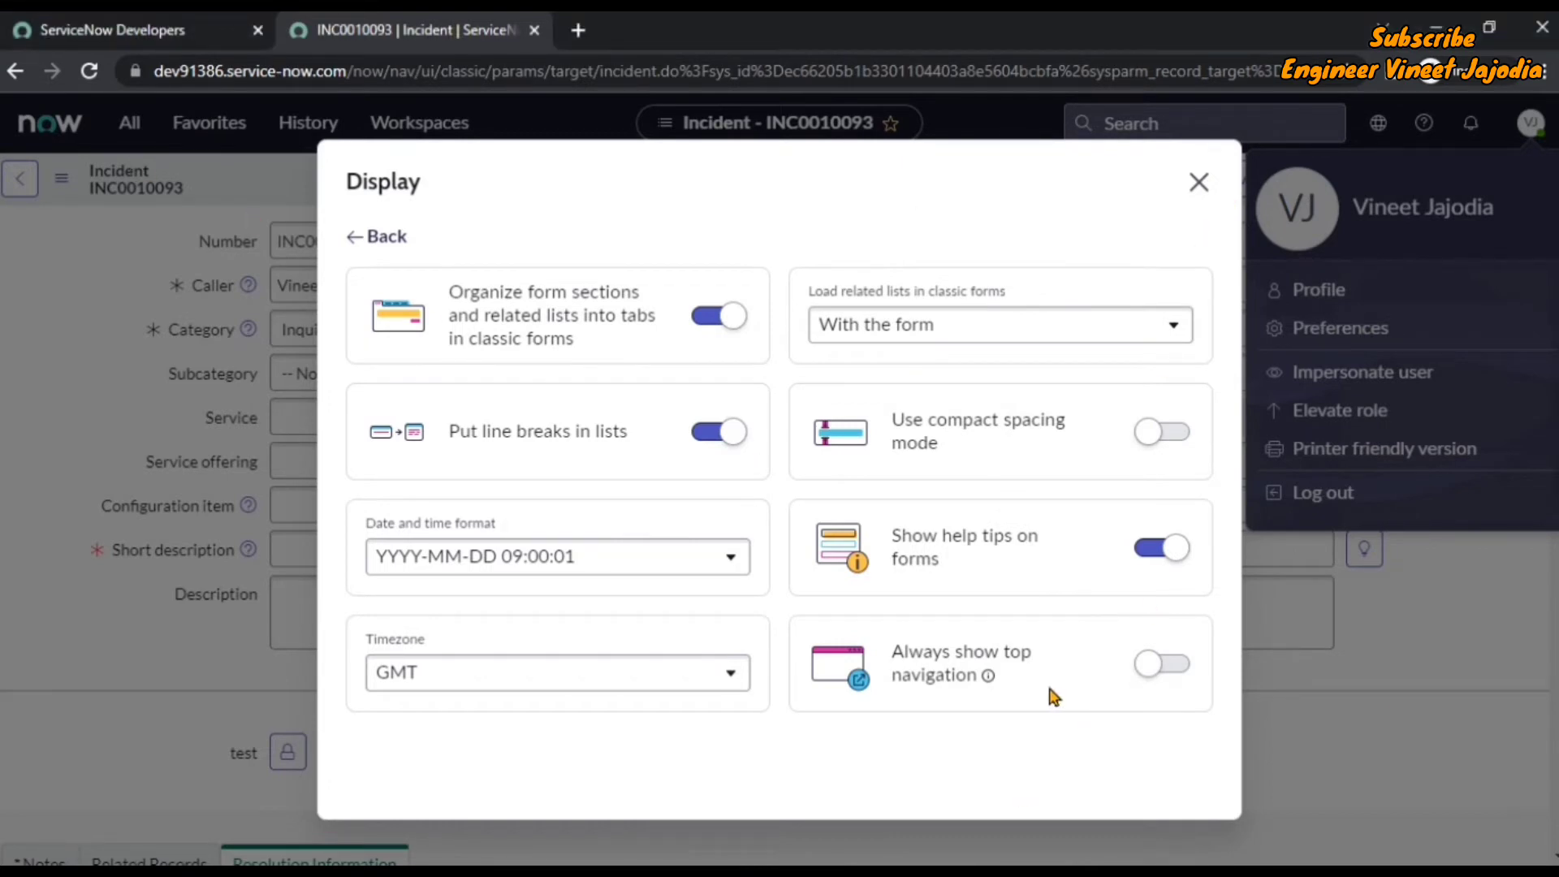
# Close Display preferences and open a new incident and the incidents list in background tabs
pyautogui.click(1198, 181)
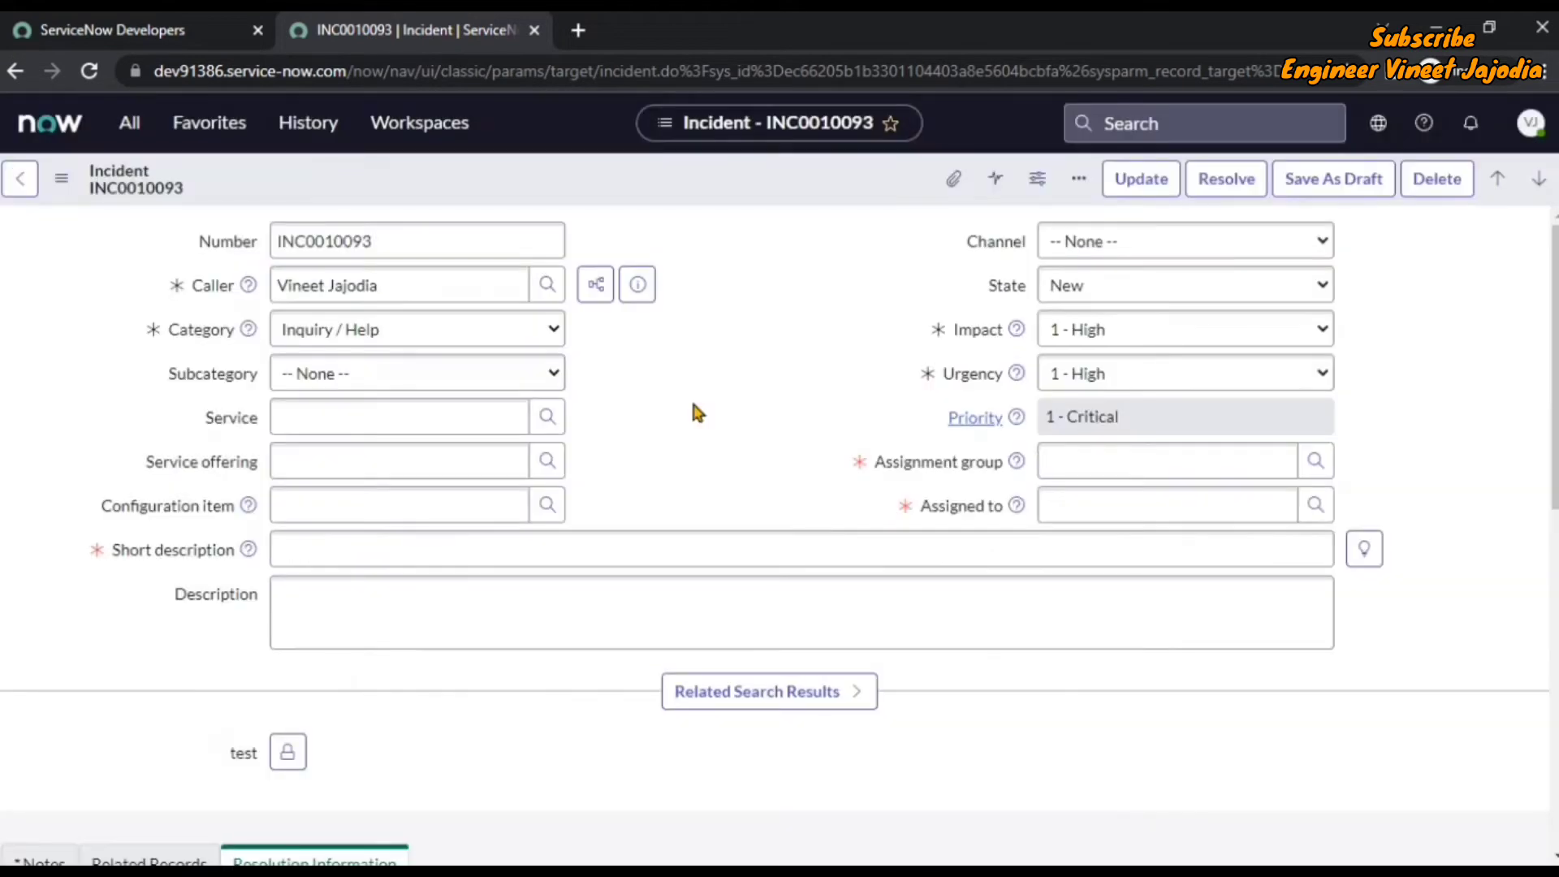
pyautogui.click(132, 129)
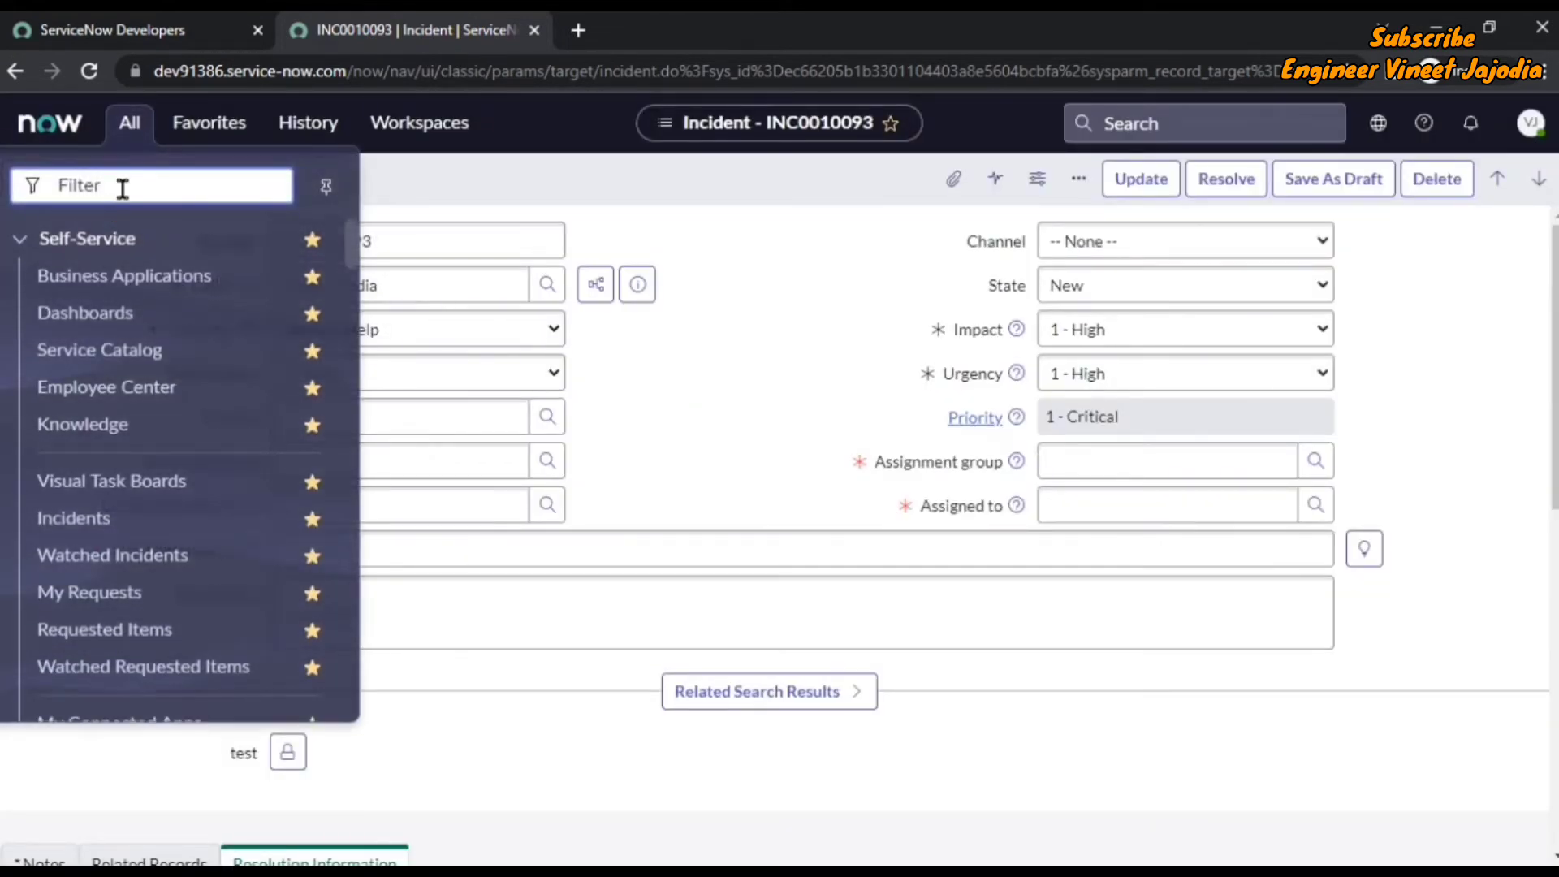
pyautogui.write('incident')
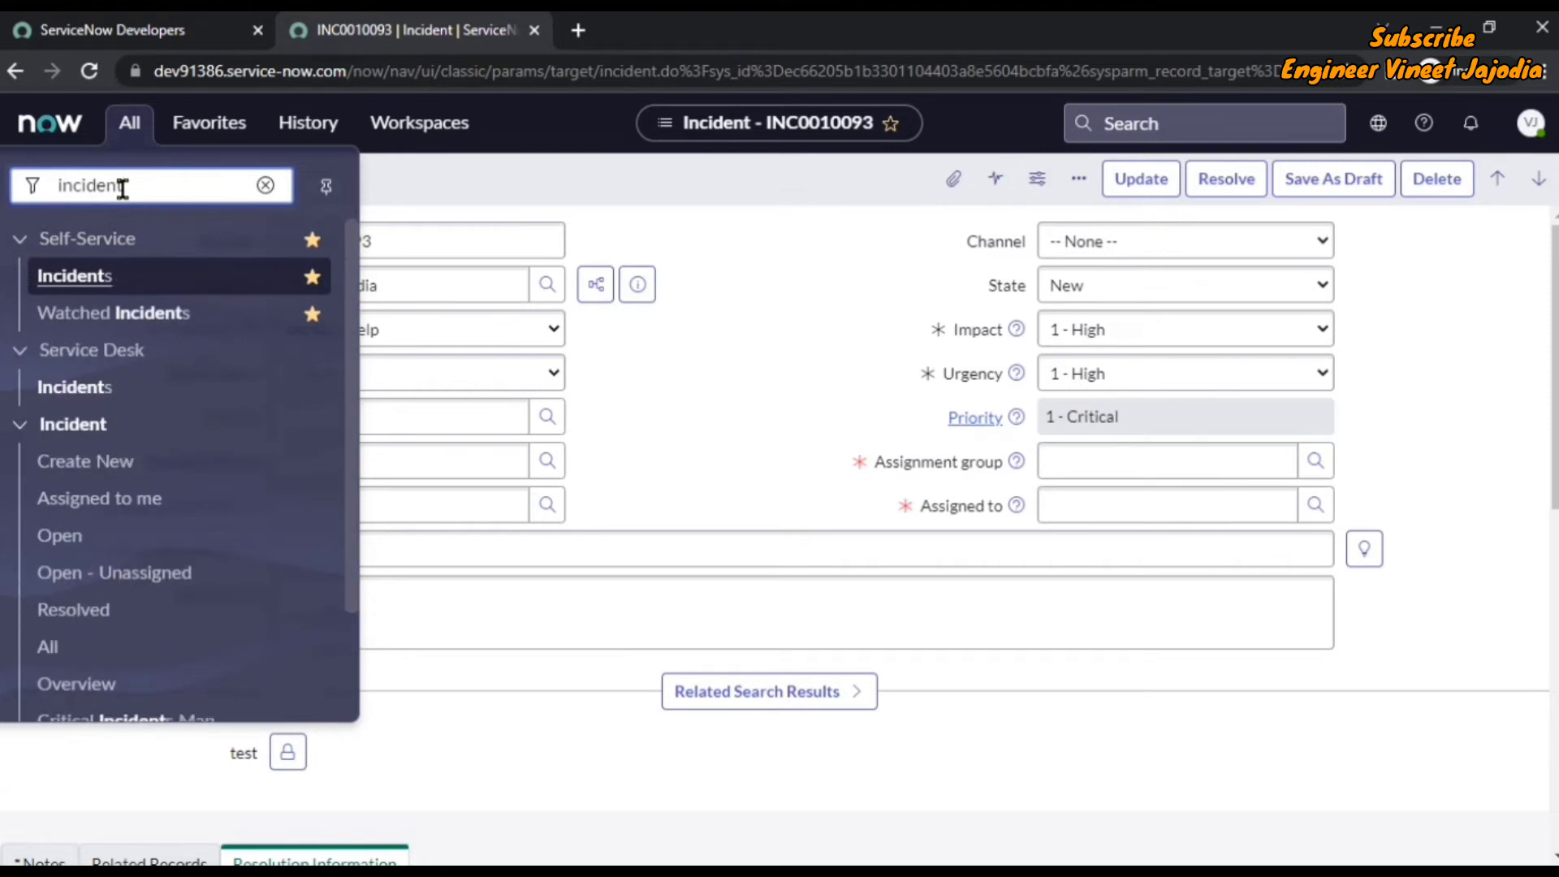
pyautogui.middleClick(138, 464)
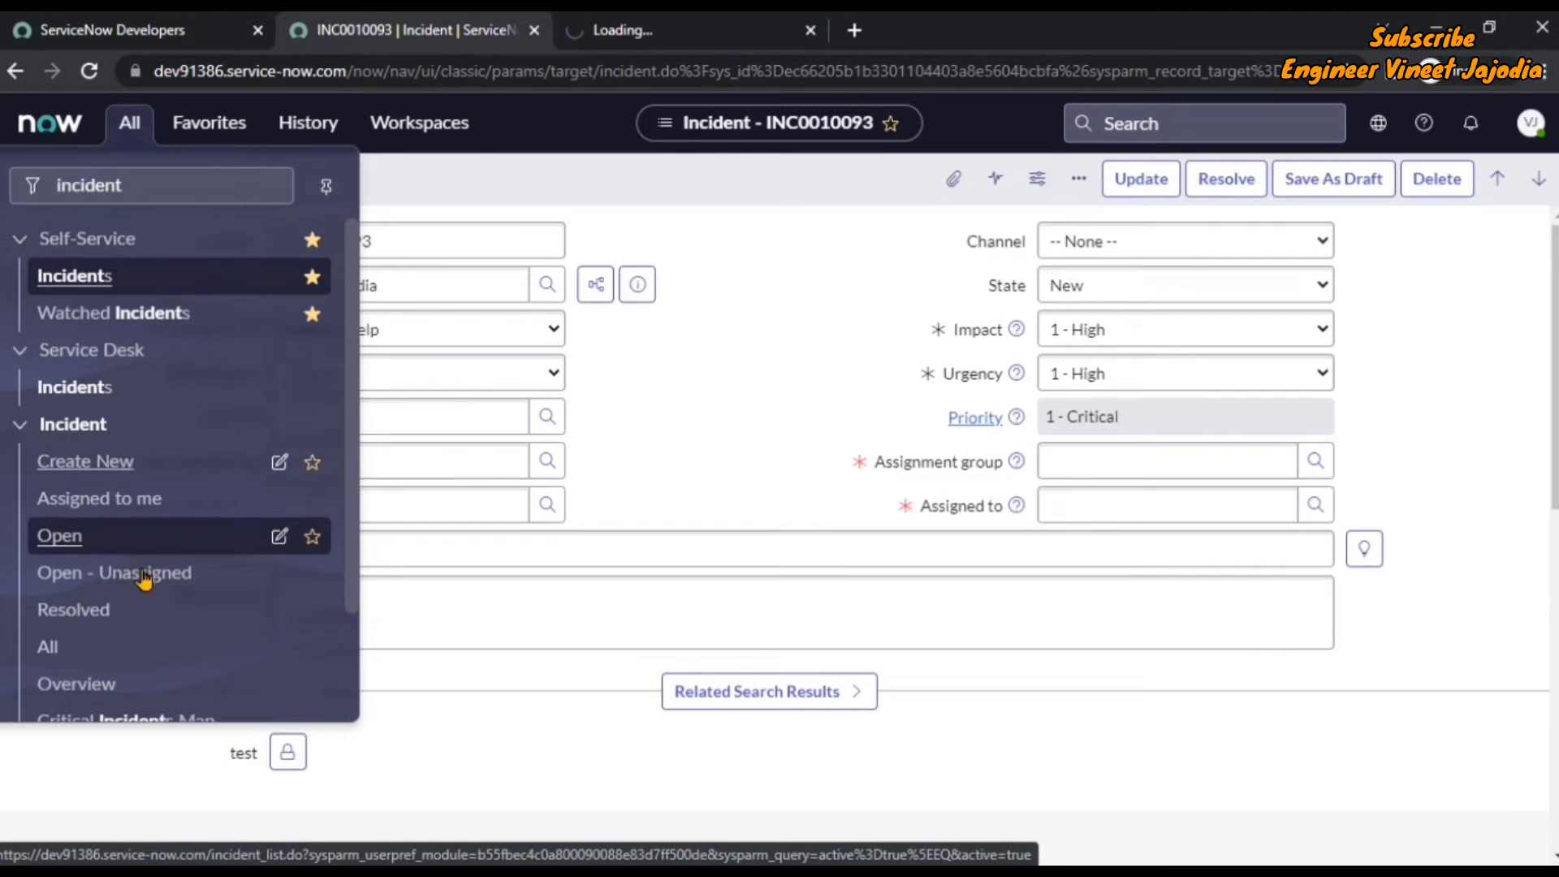
pyautogui.middleClick(96, 660)
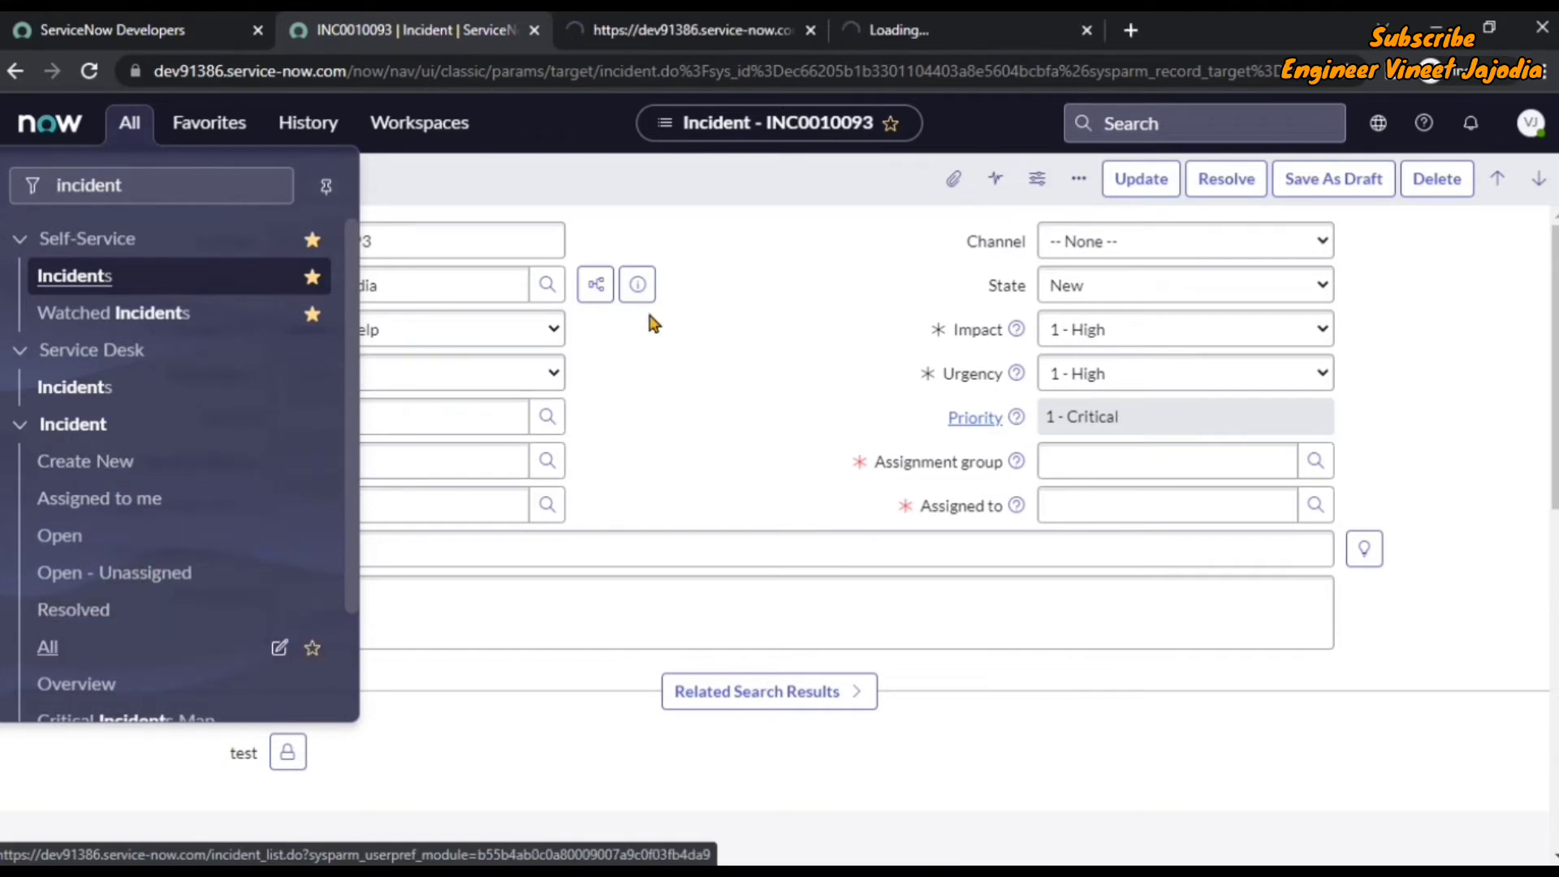
# Switch between the new incident INC0010115, incident INC0010093 and the Incidents list tabs
pyautogui.click(655, 22)
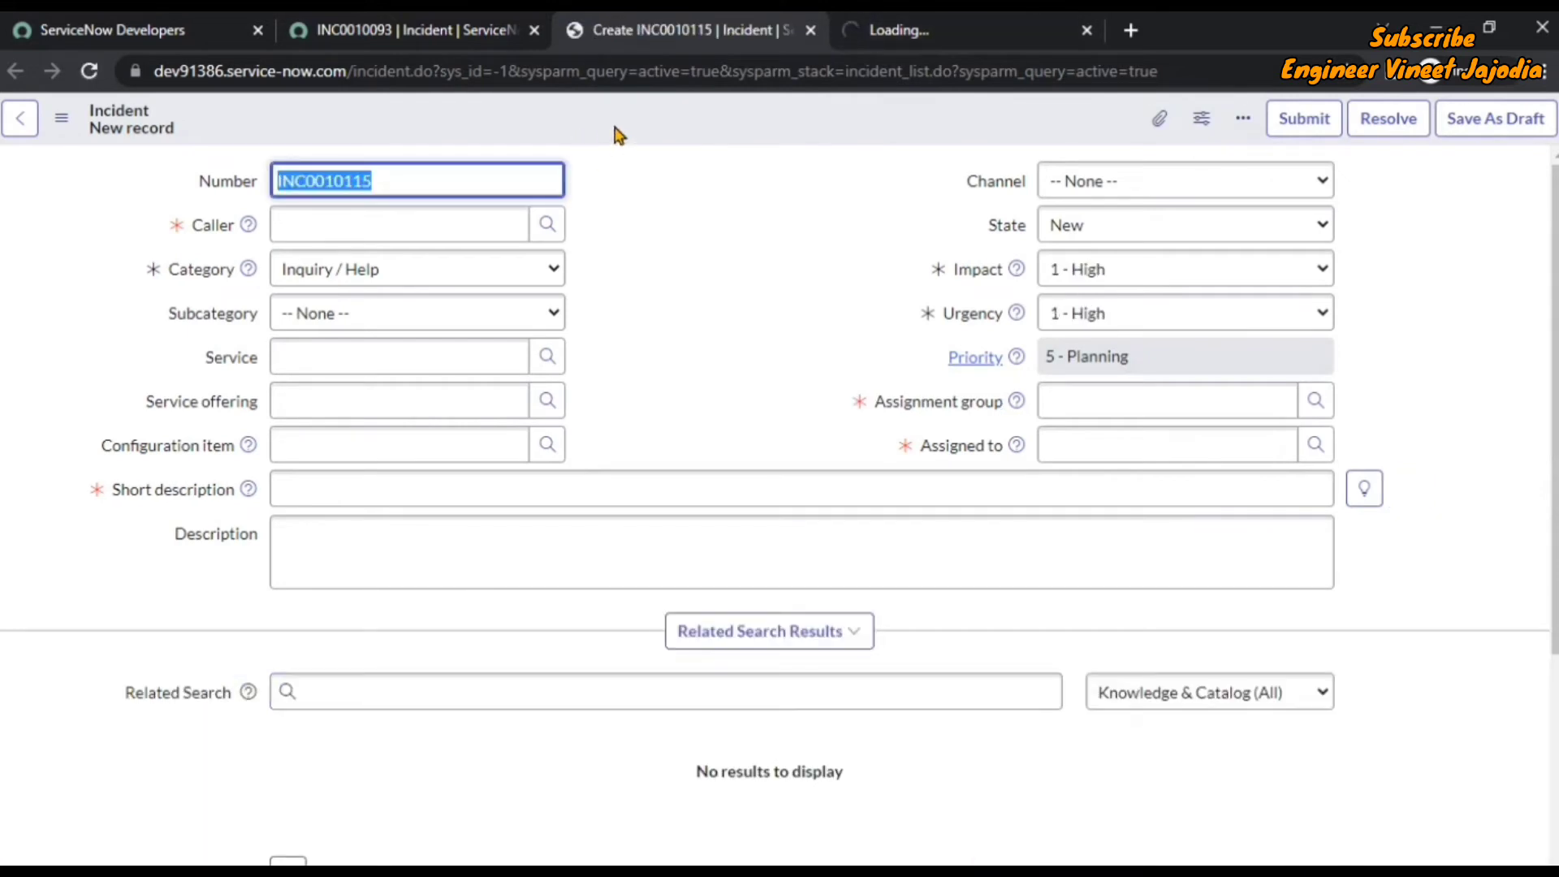
pyautogui.click(349, 34)
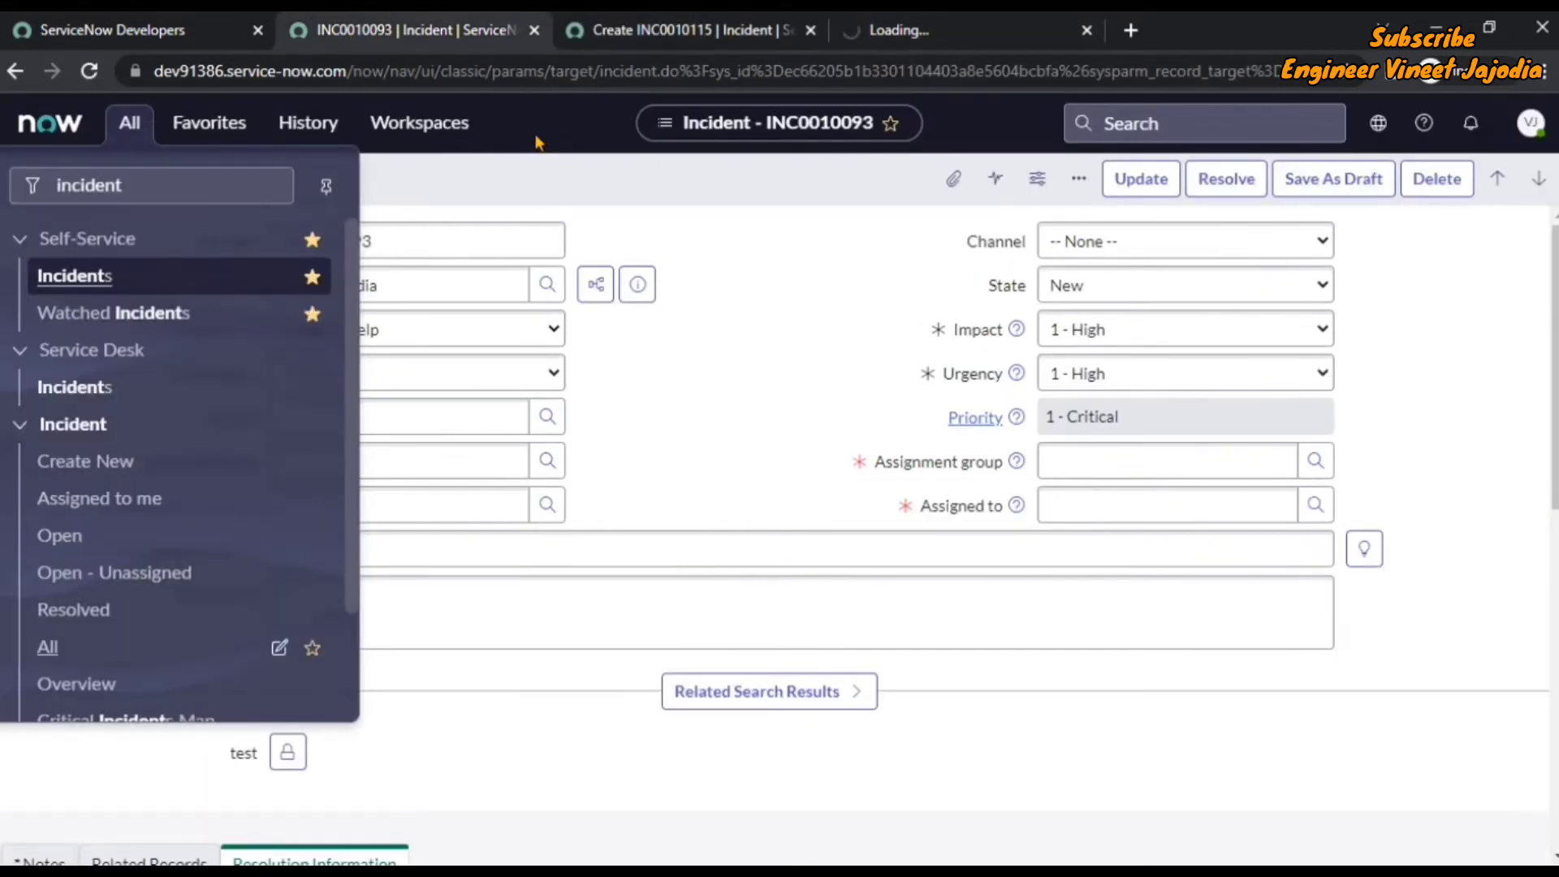
pyautogui.click(703, 24)
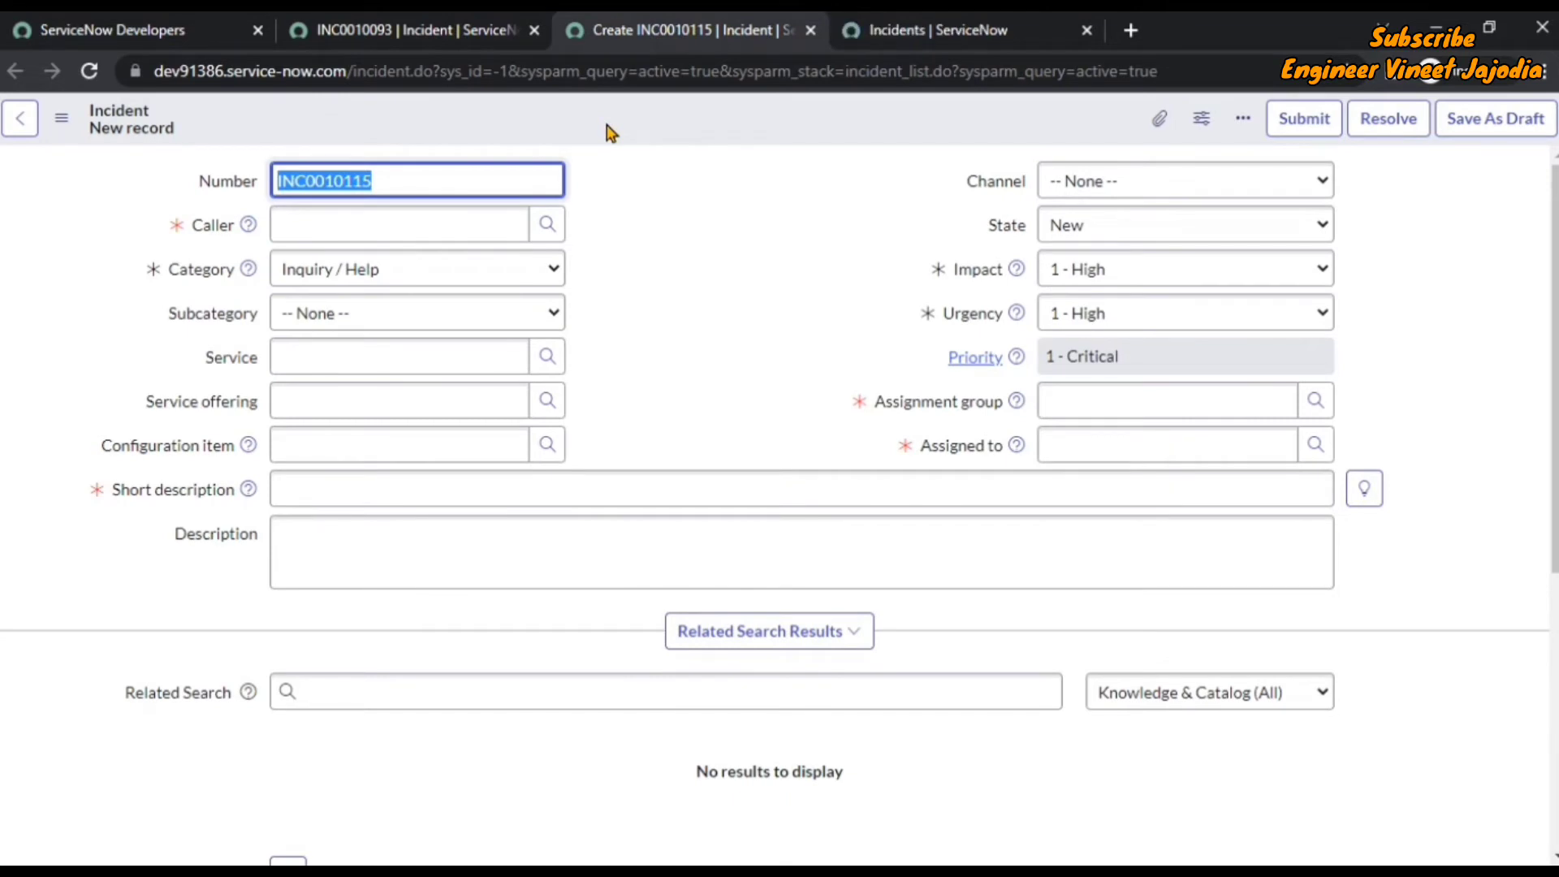
pyautogui.click(933, 30)
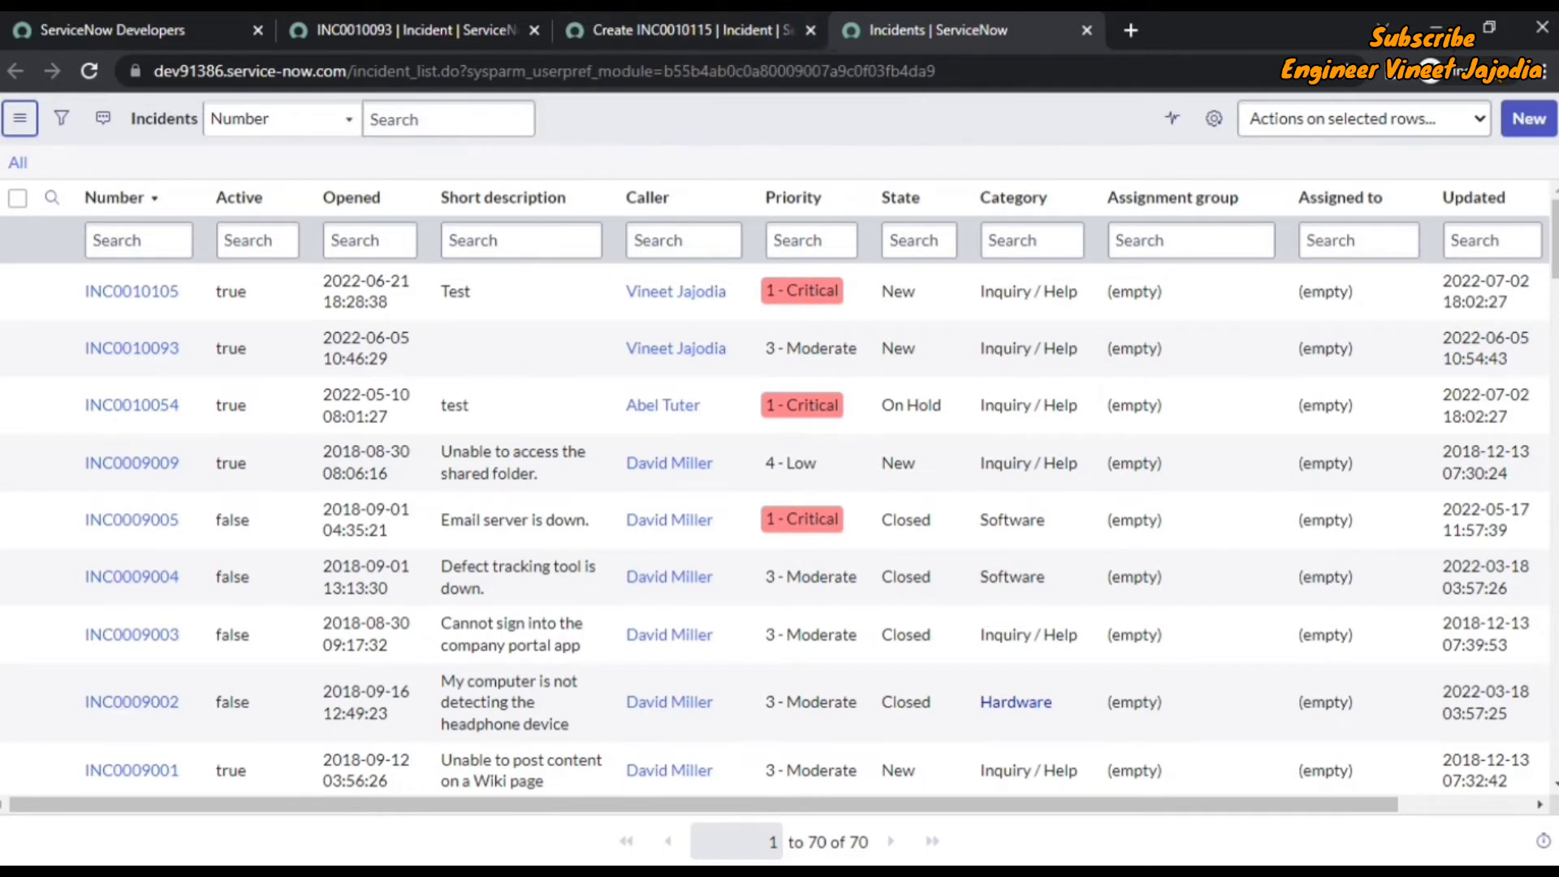
# Close the Create INC0010115 and Incidents tabs and show the user account options
pyautogui.click(810, 31)
pyautogui.click(810, 31)
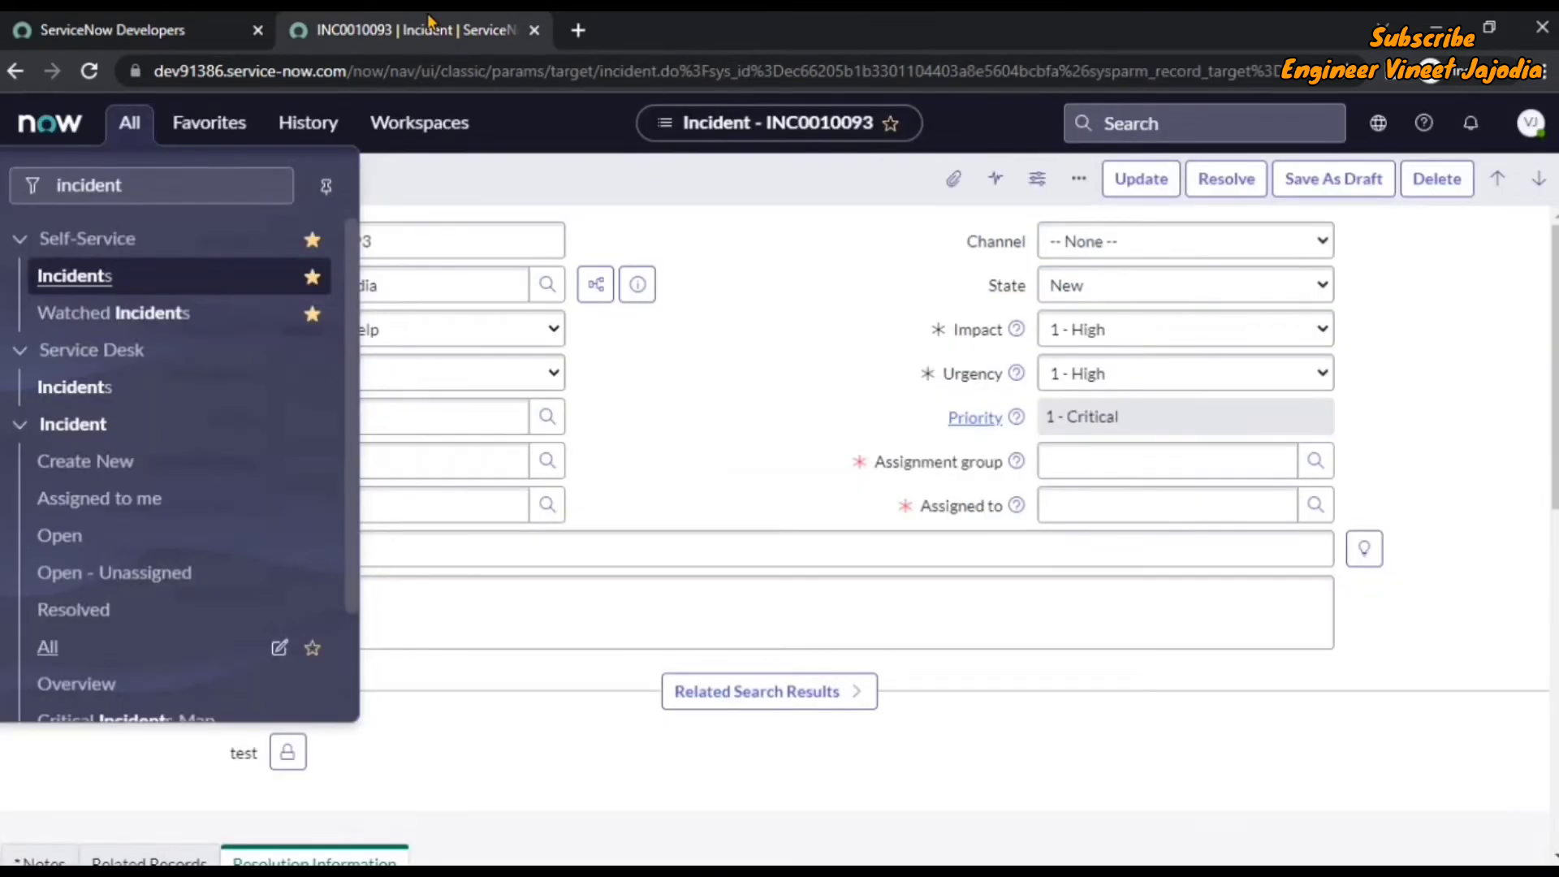
pyautogui.click(1527, 131)
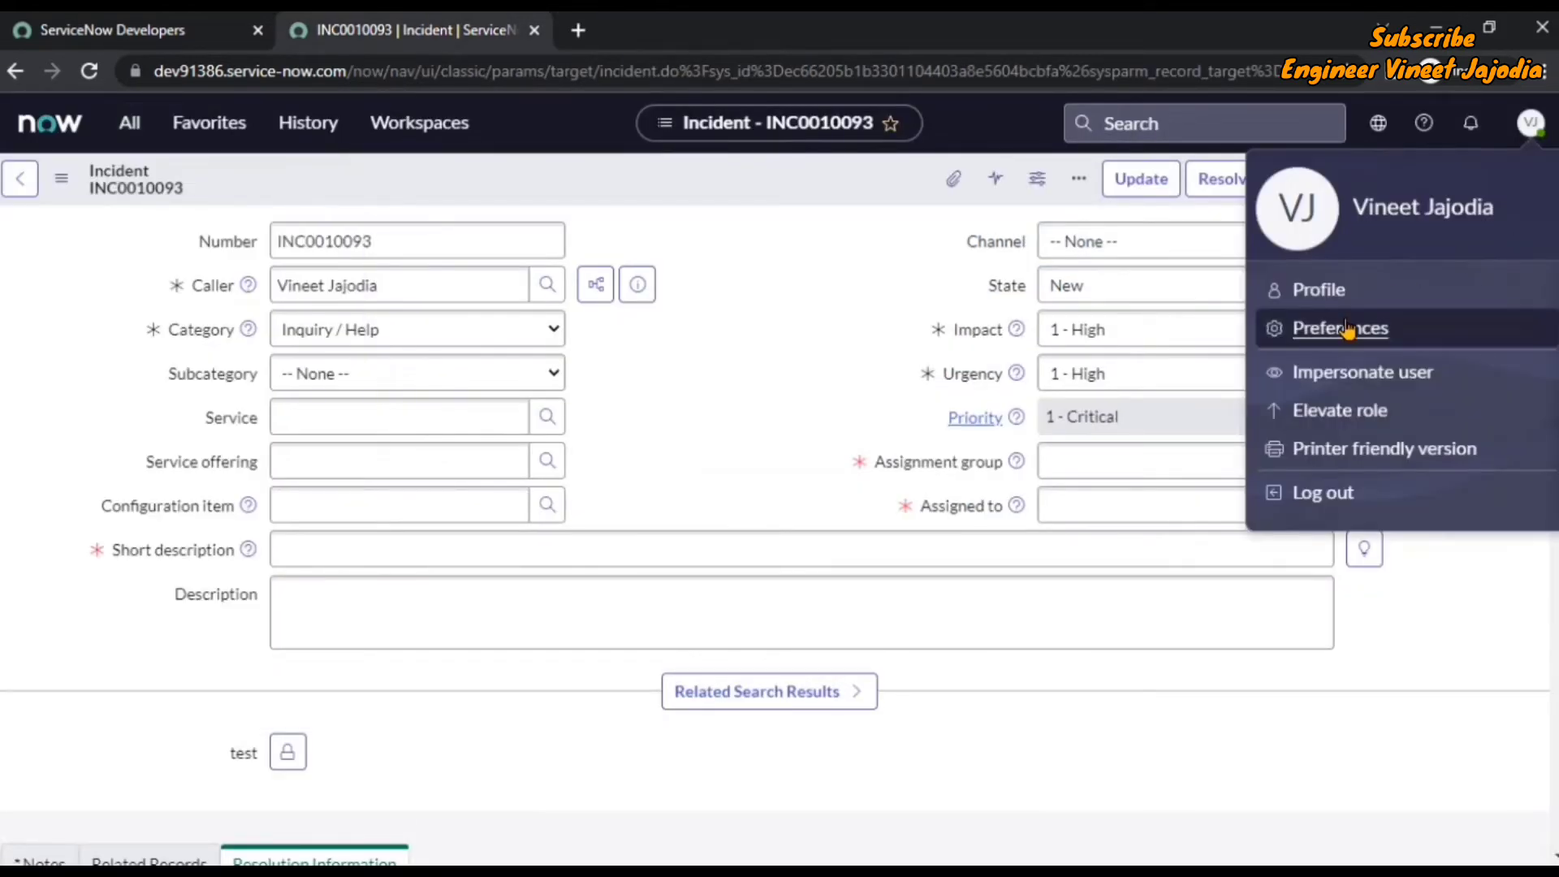
# Enable Always show top navigation in the Display preferences
pyautogui.click(1413, 324)
pyautogui.click(605, 301)
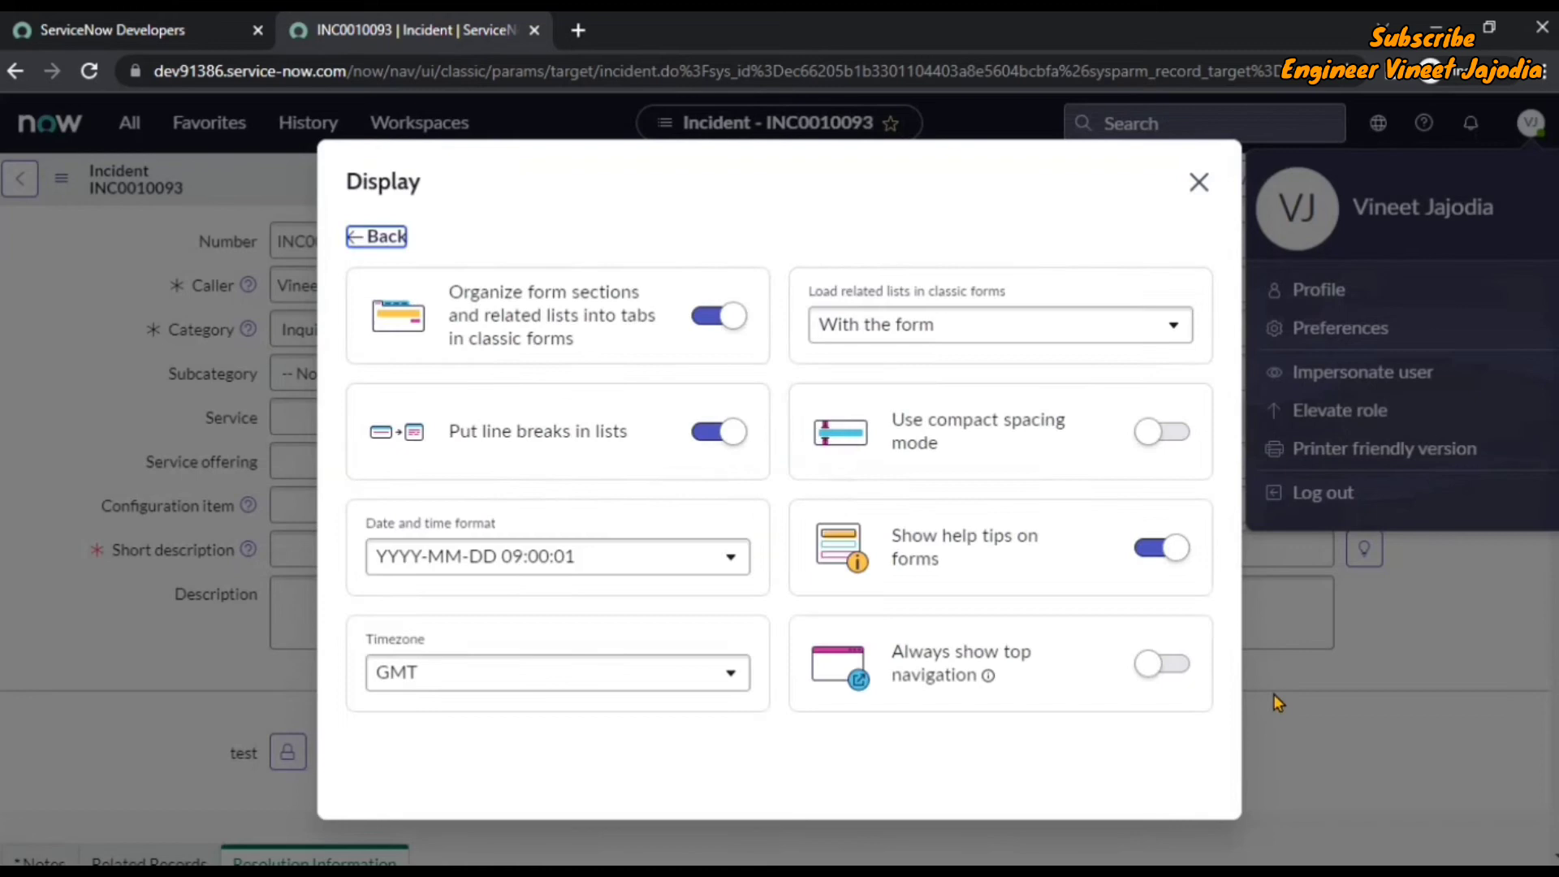
pyautogui.click(1169, 663)
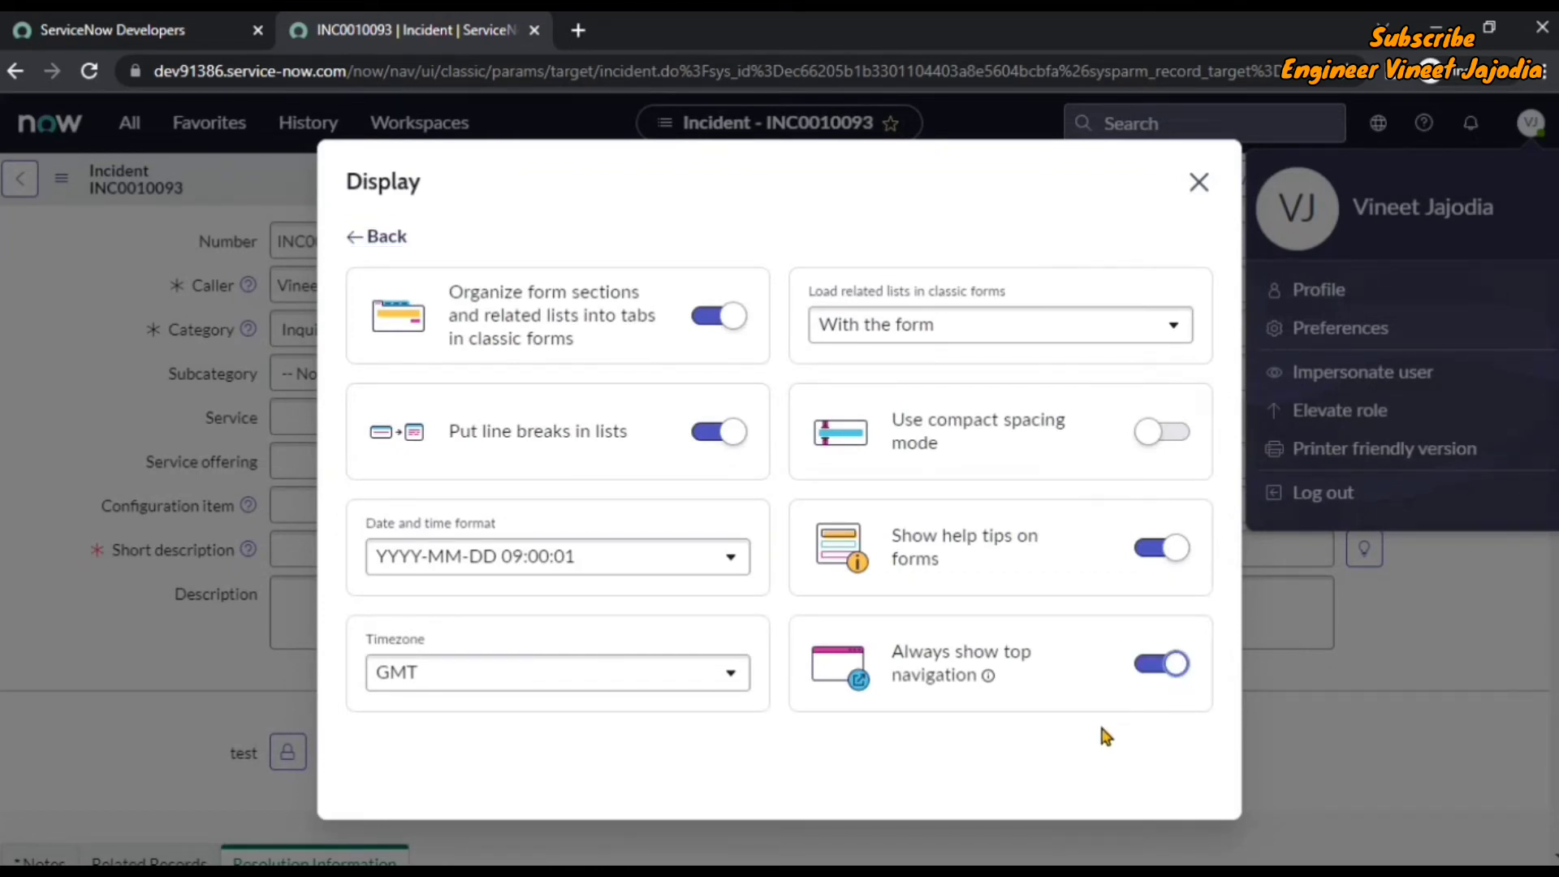
pyautogui.click(1197, 184)
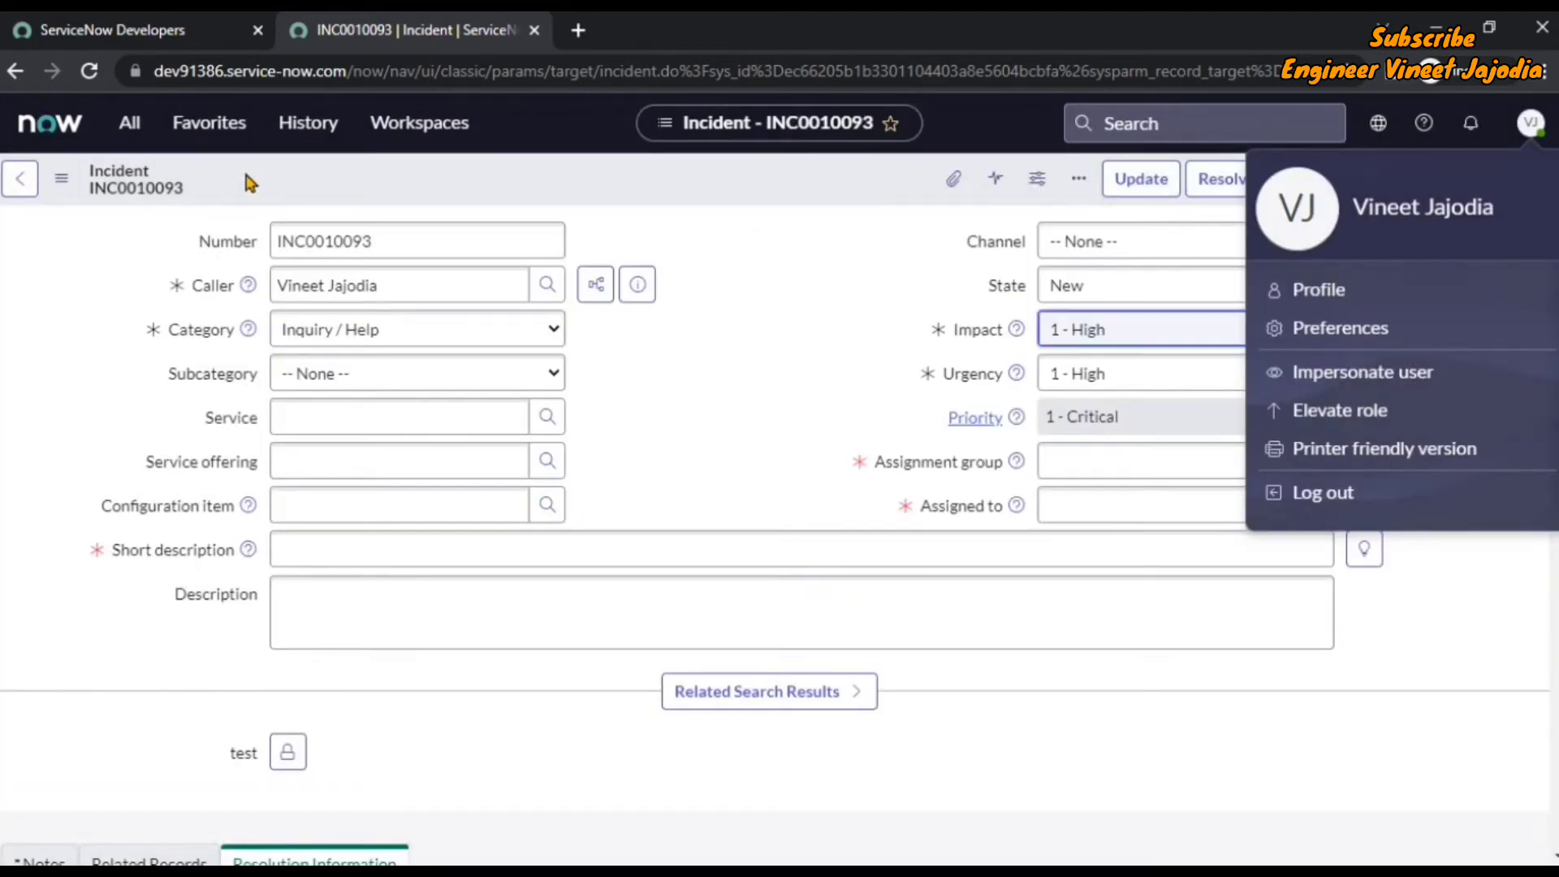
# Open Create New incident and the All incidents list in background tabs
pyautogui.click(128, 123)
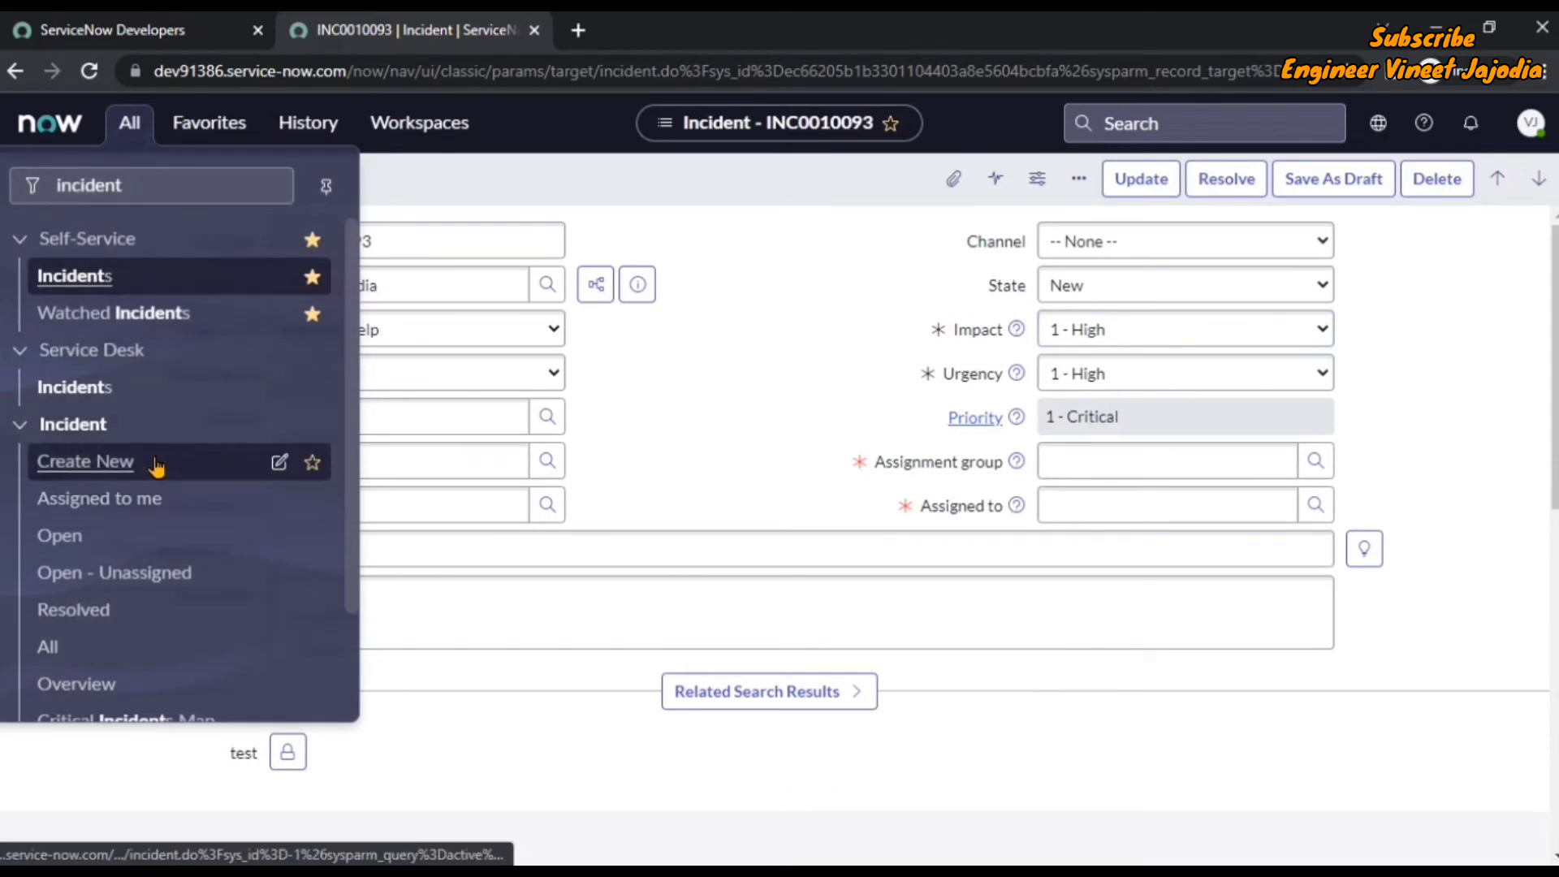
pyautogui.middleClick(115, 575)
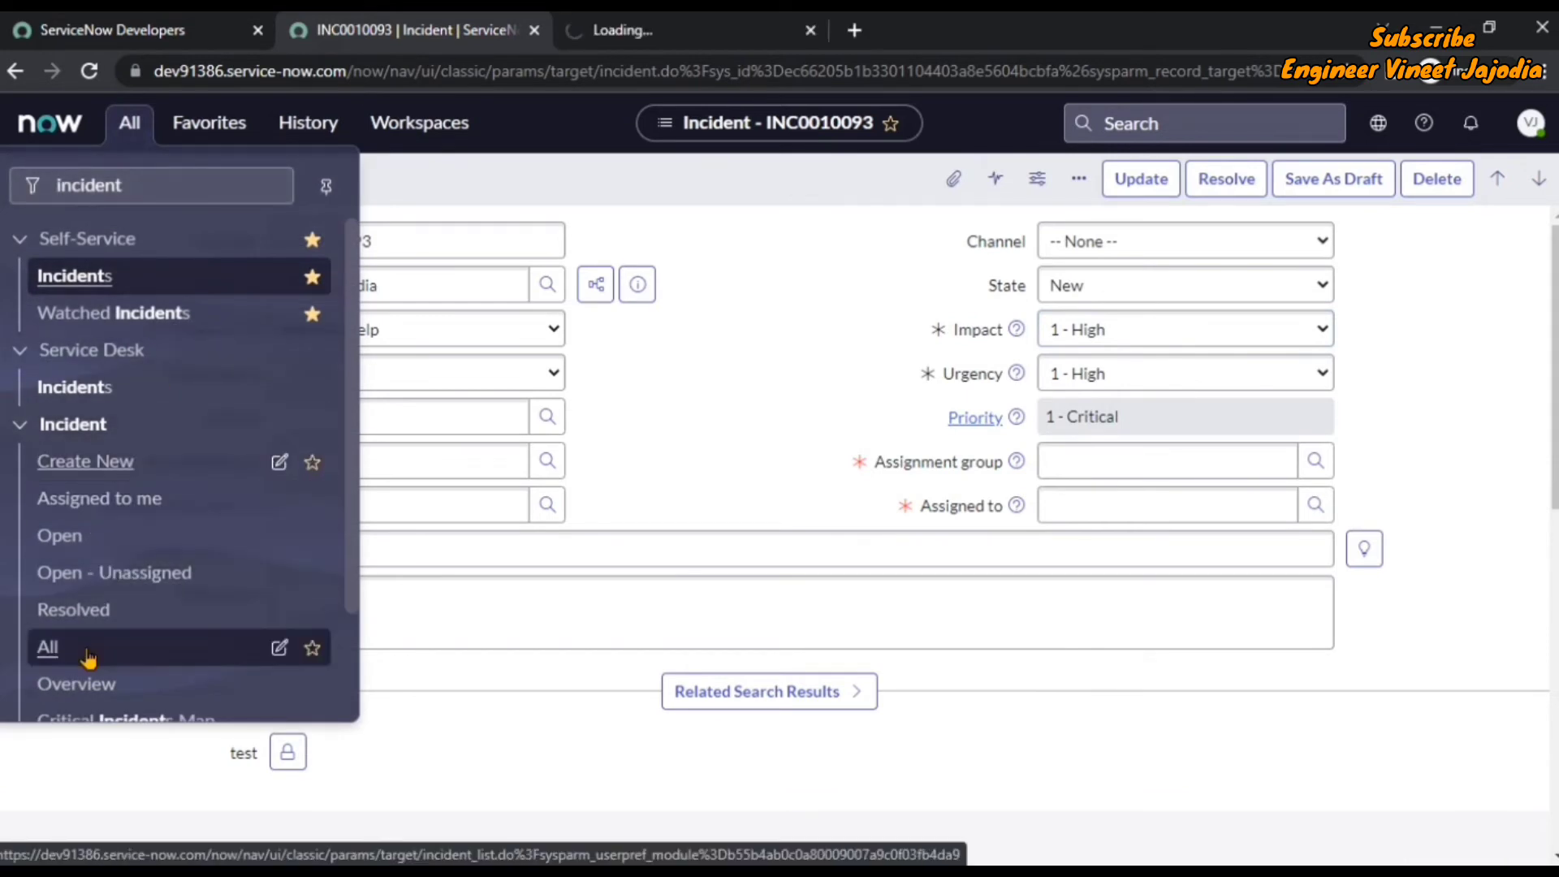
pyautogui.middleClick(85, 647)
# Check the new incident INC0010116 form and the 70-record Incidents list tabs against INC0010093
pyautogui.click(680, 35)
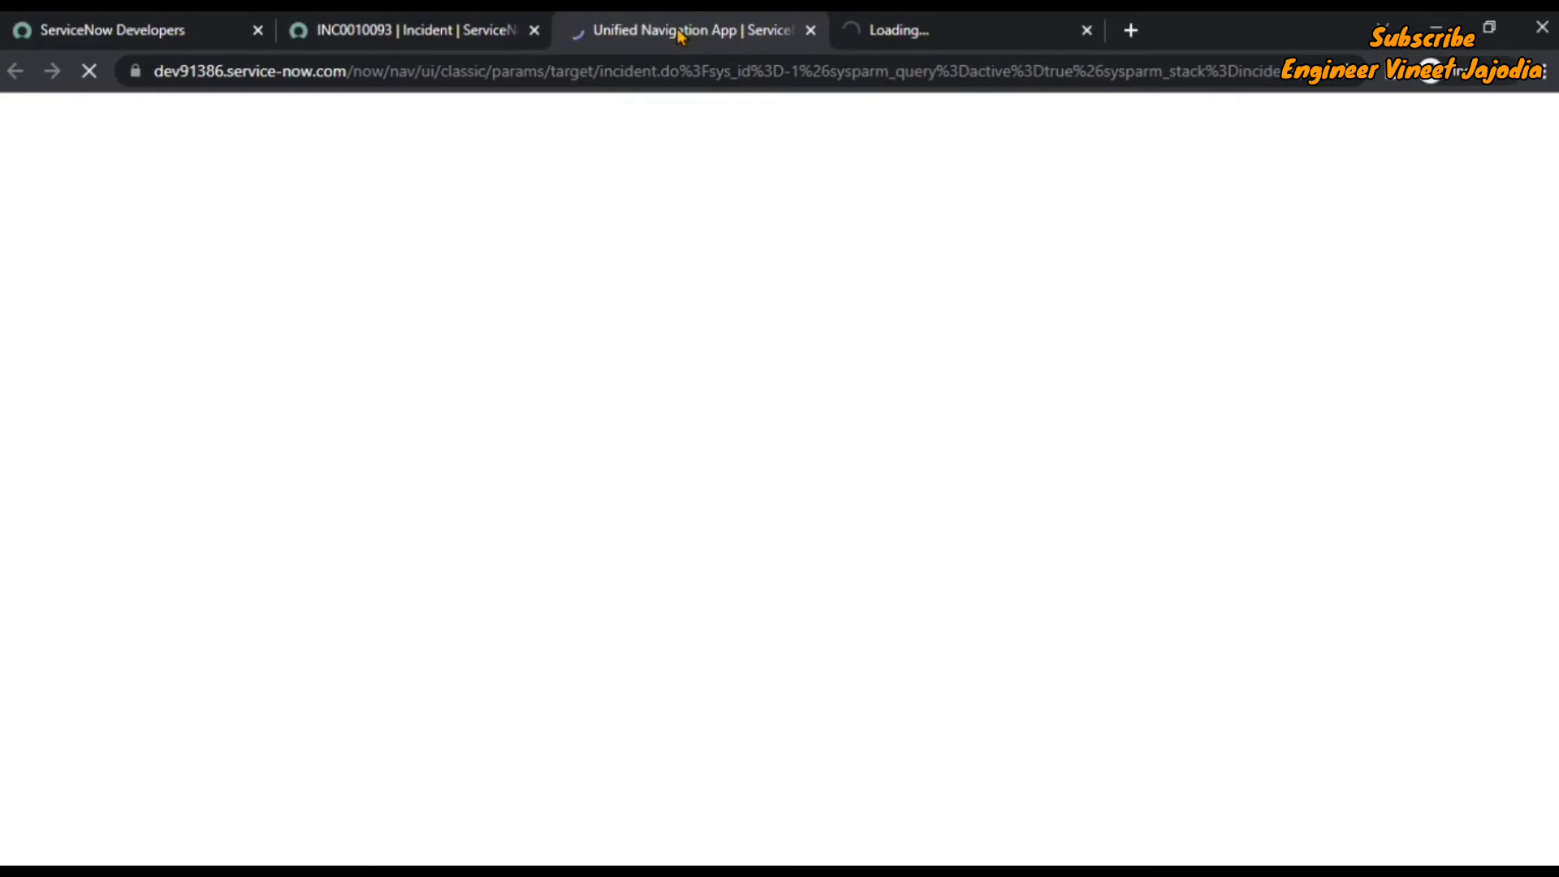
pyautogui.click(971, 30)
pyautogui.click(455, 30)
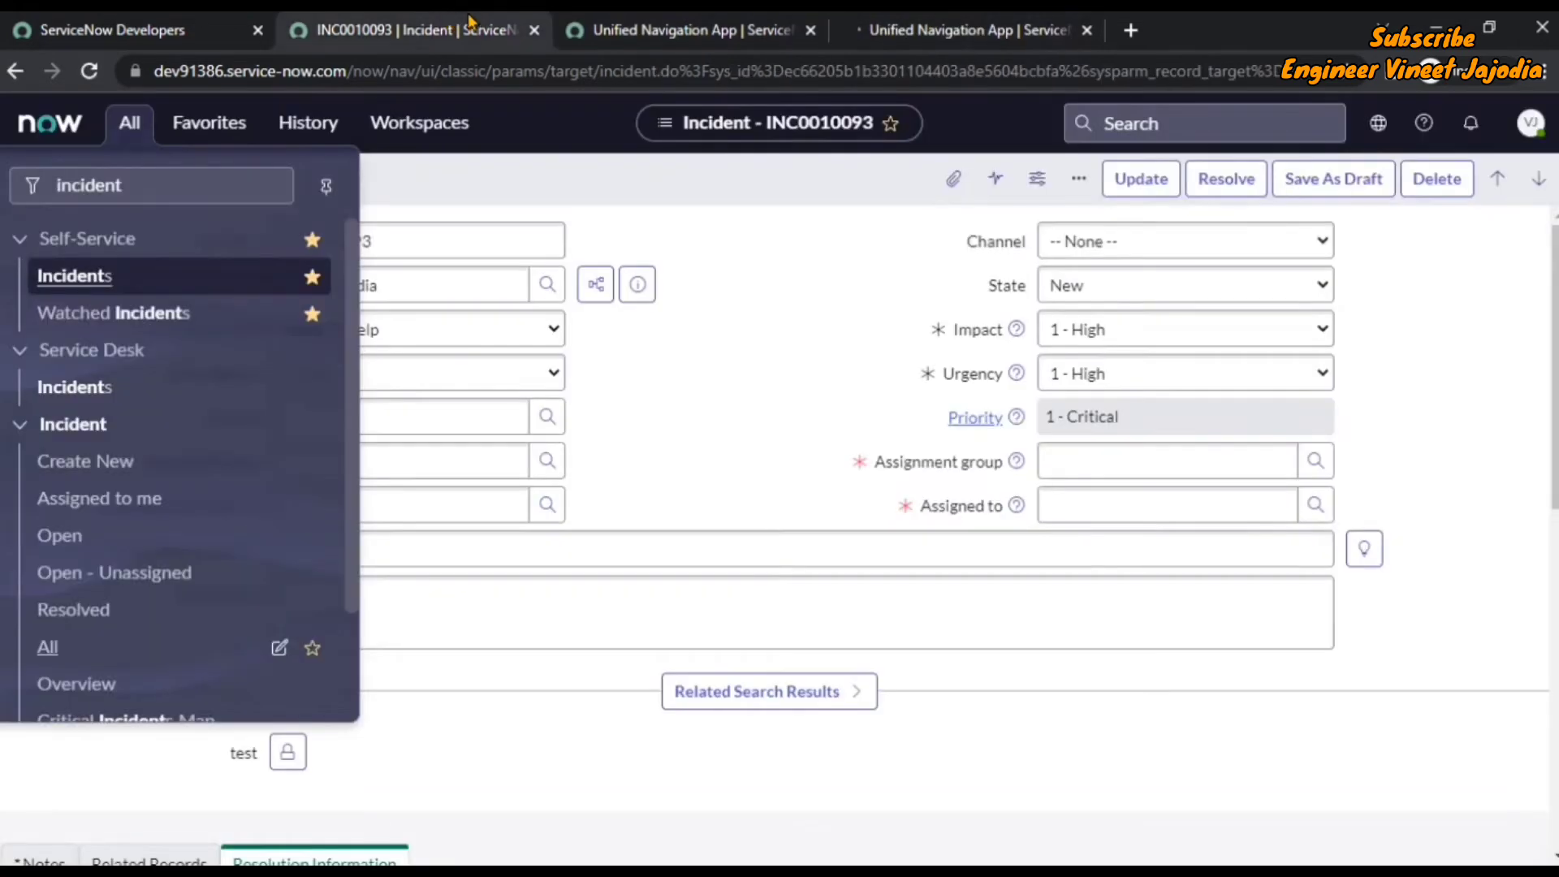
pyautogui.click(774, 337)
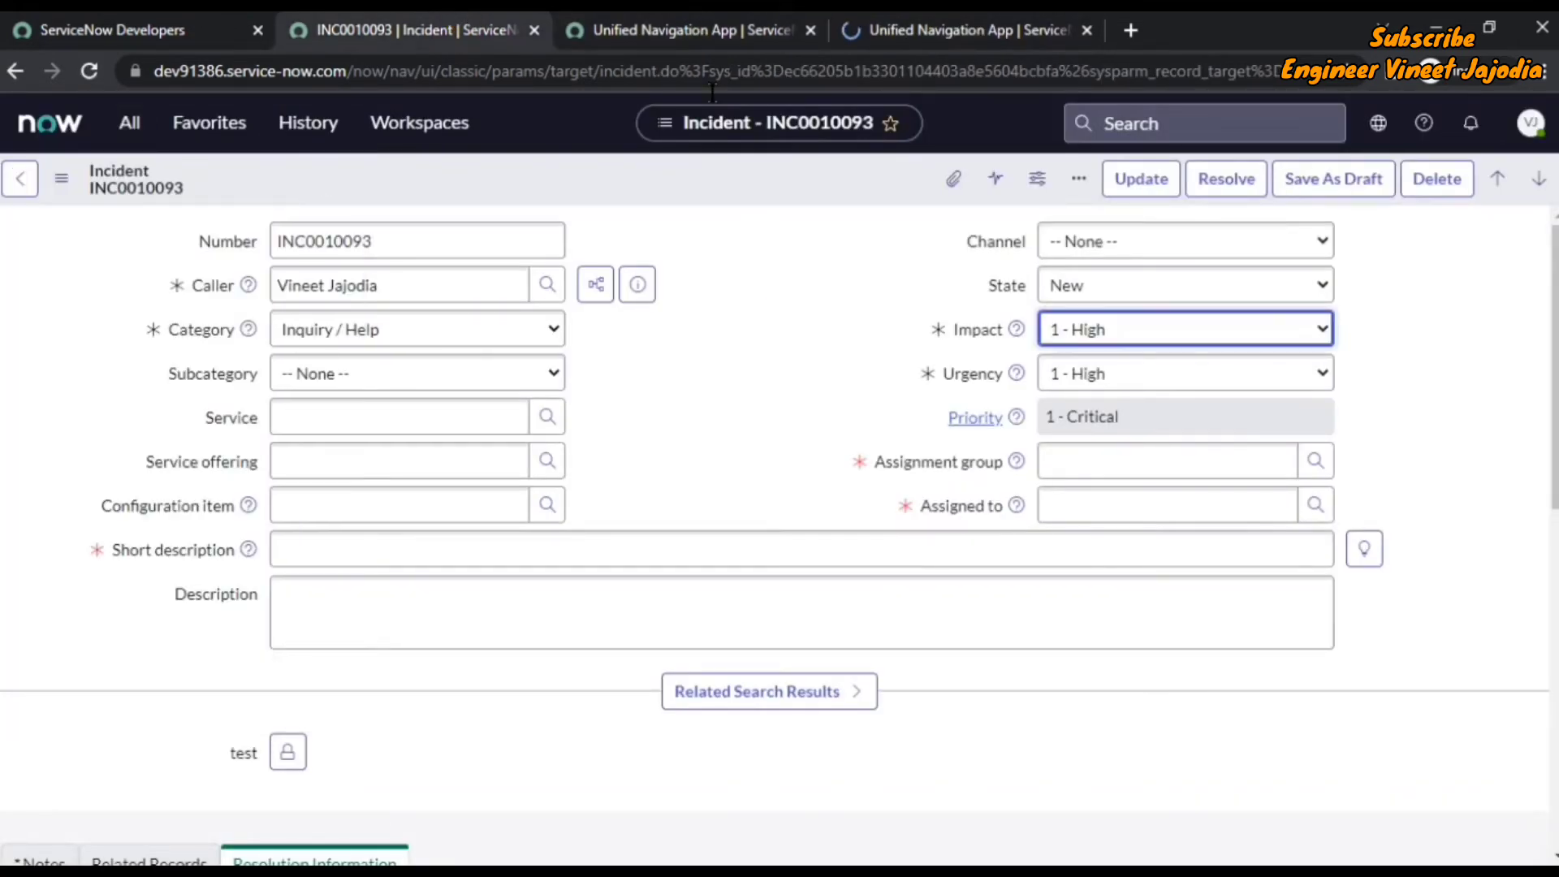
pyautogui.click(682, 30)
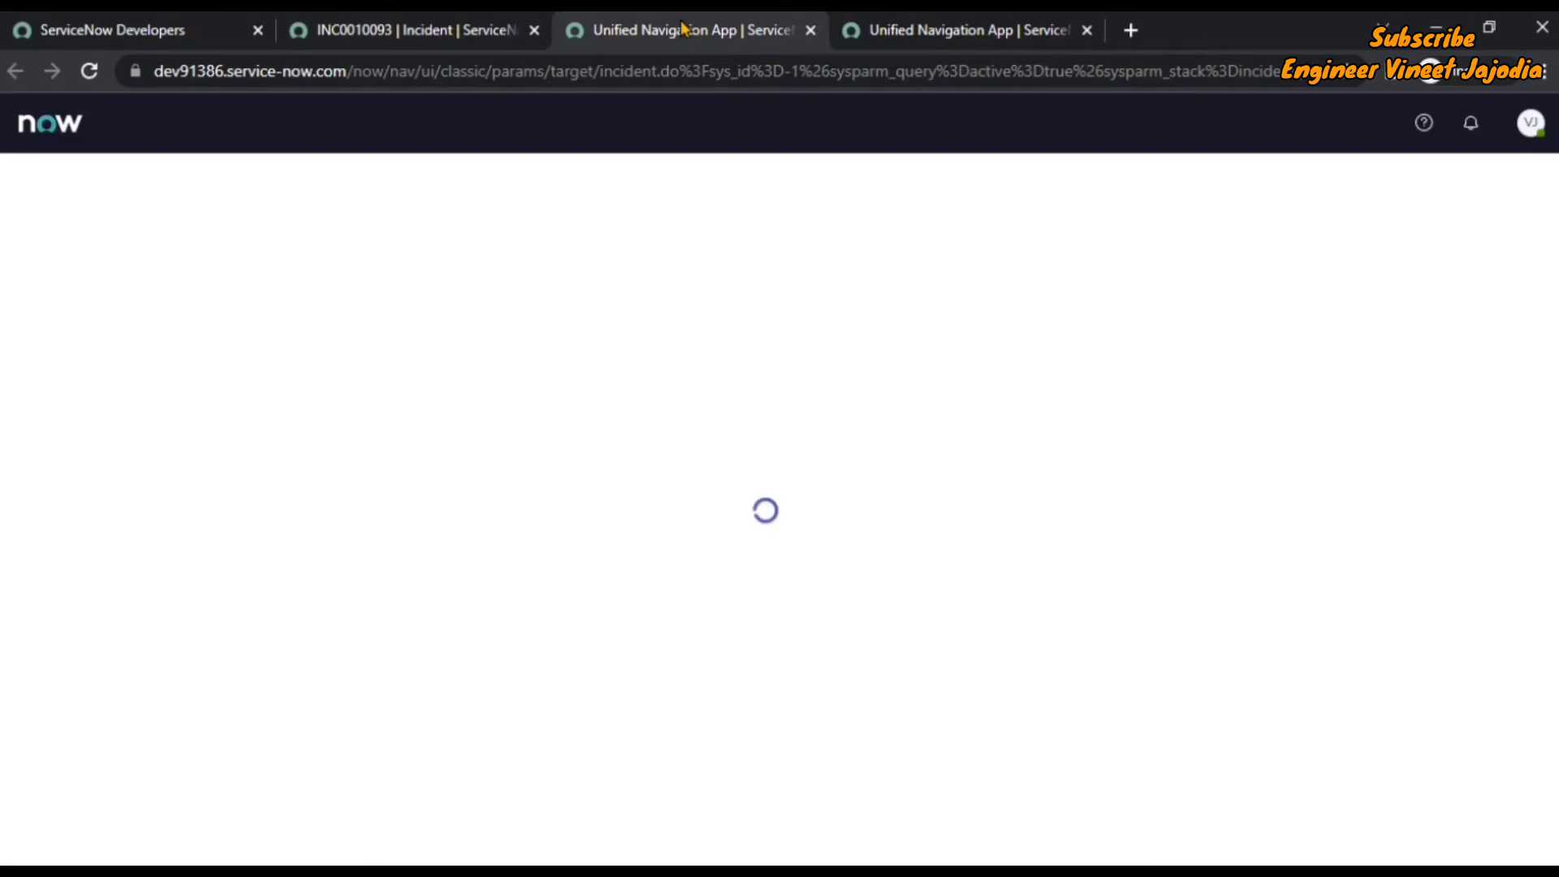
pyautogui.click(431, 25)
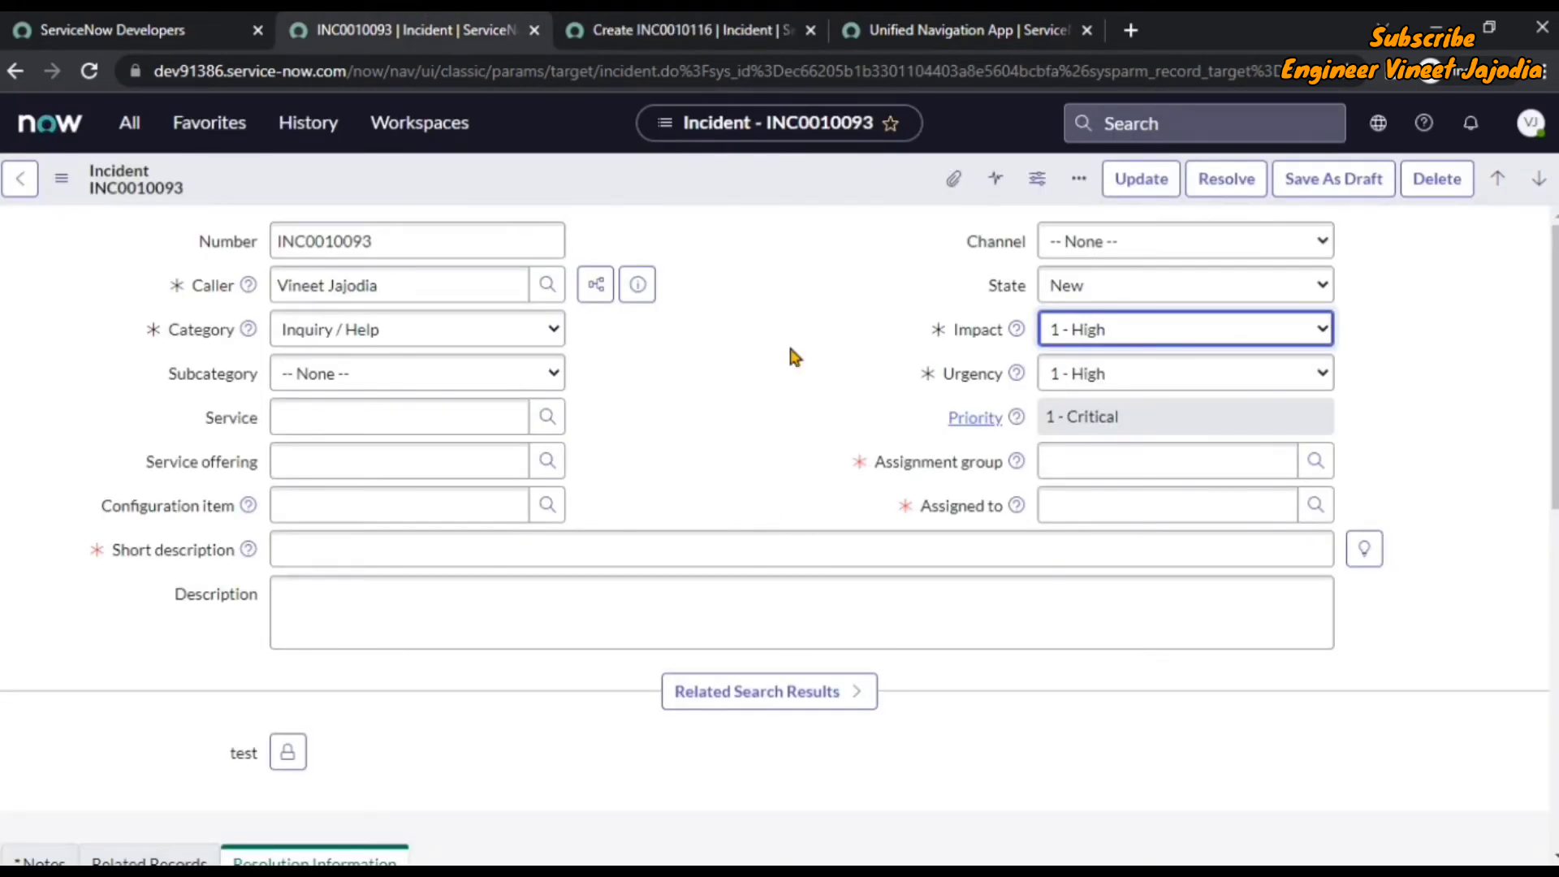
pyautogui.click(682, 30)
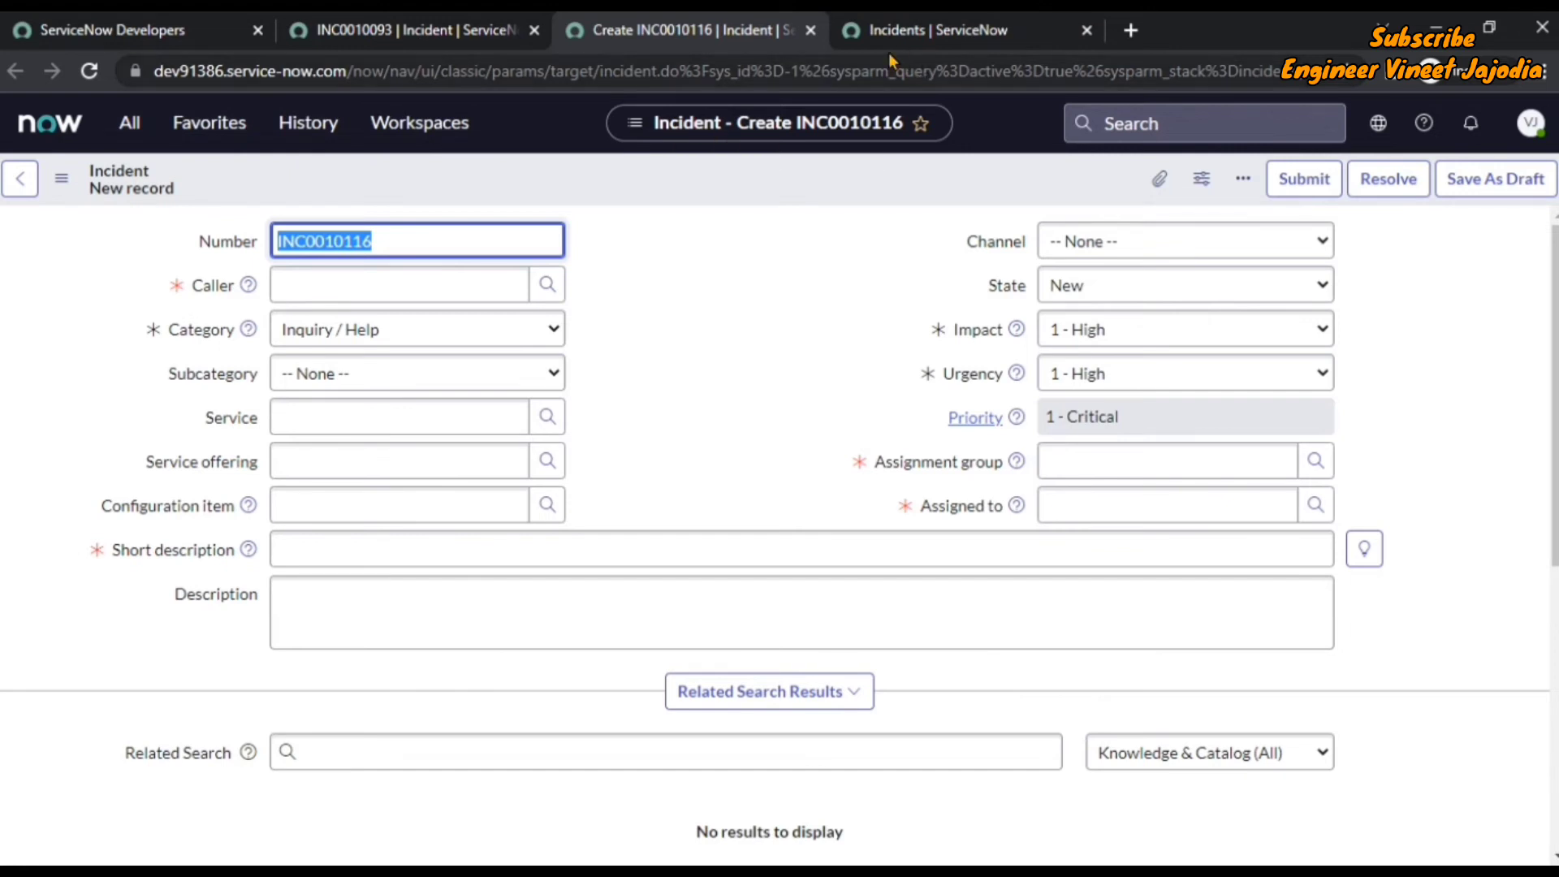
pyautogui.click(968, 31)
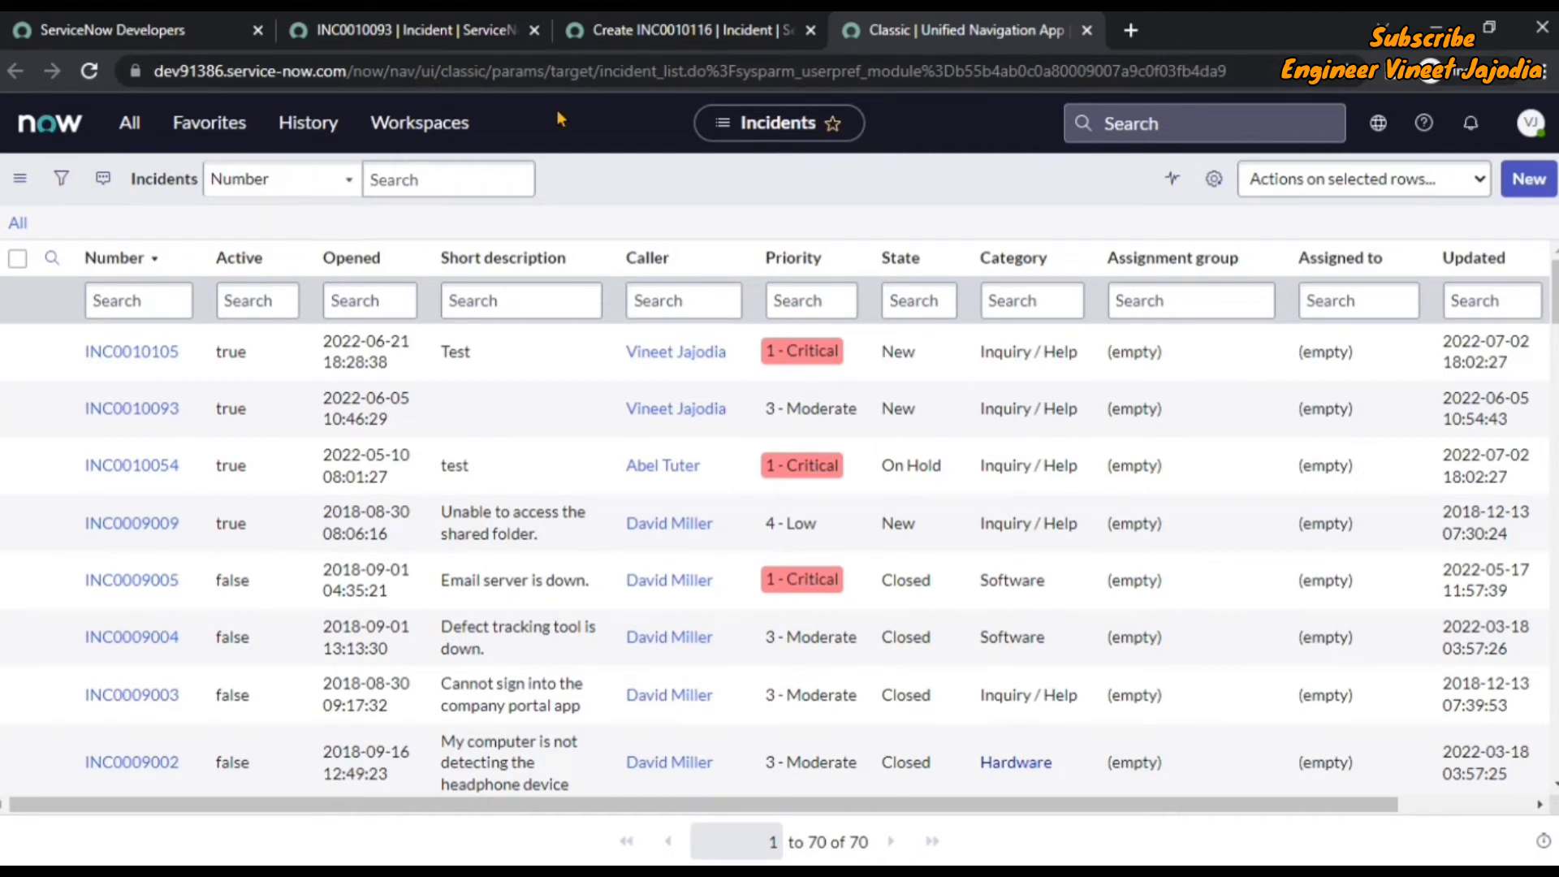
# On incident INC0010093, view the Display preferences and go back to the categories
pyautogui.click(432, 31)
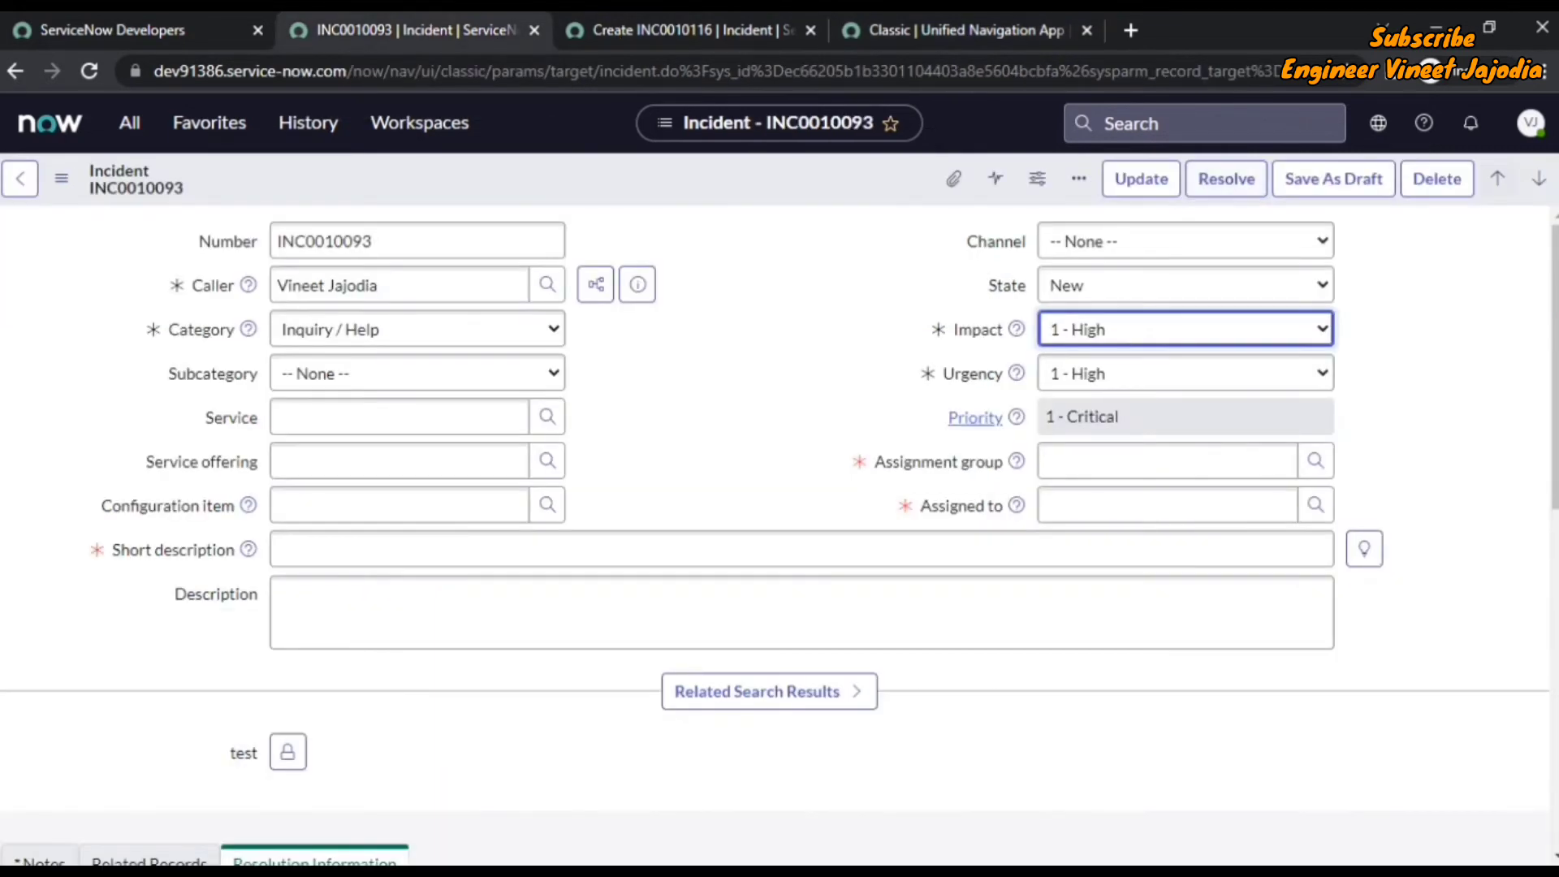
pyautogui.click(1531, 123)
pyautogui.click(1369, 331)
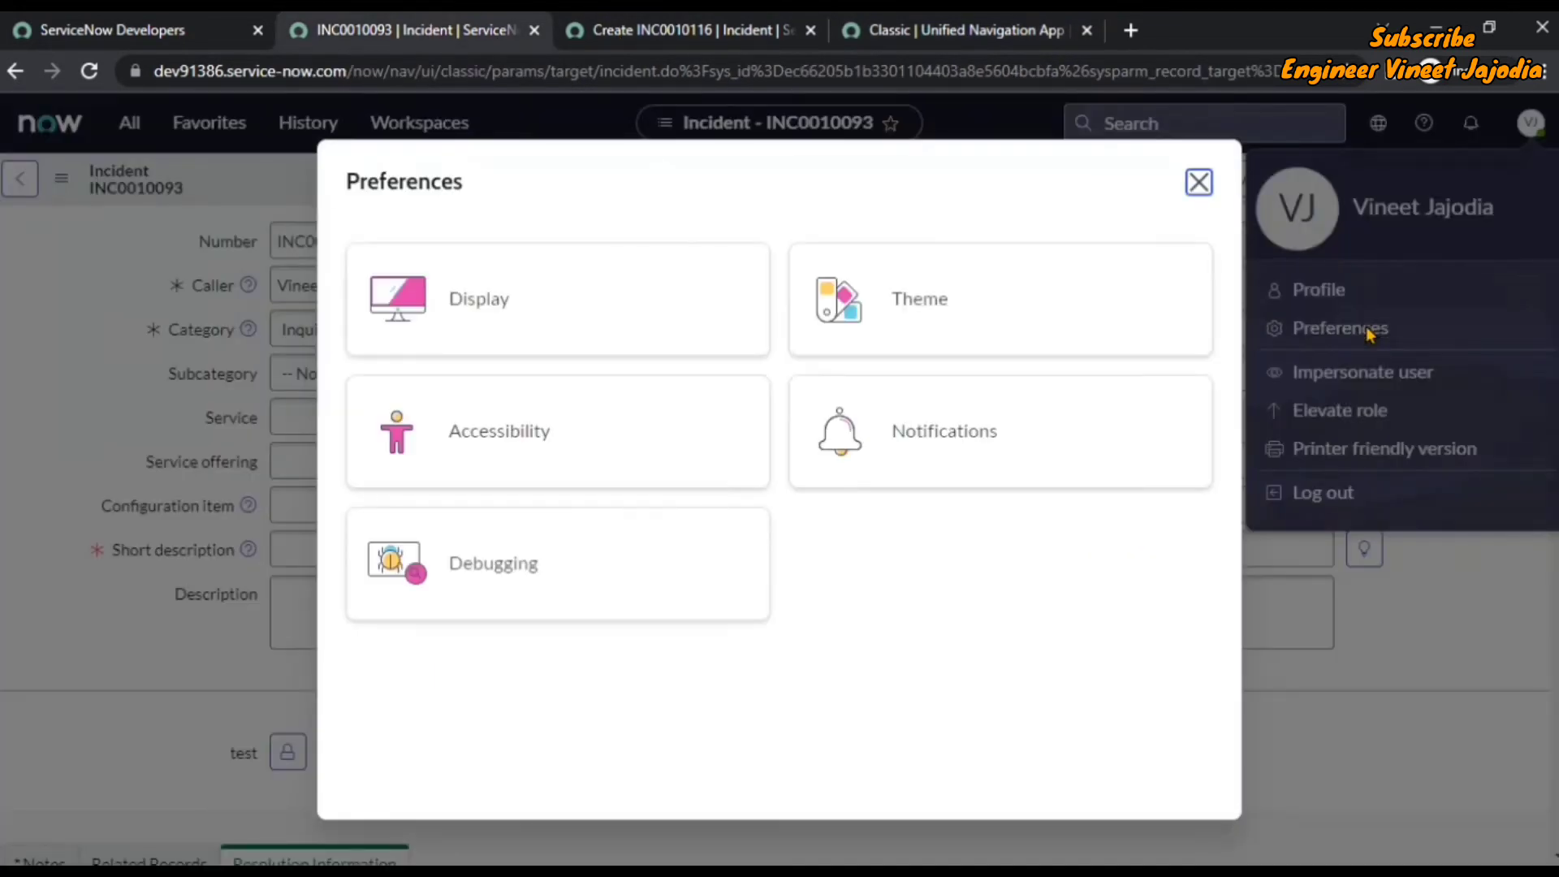
pyautogui.click(658, 292)
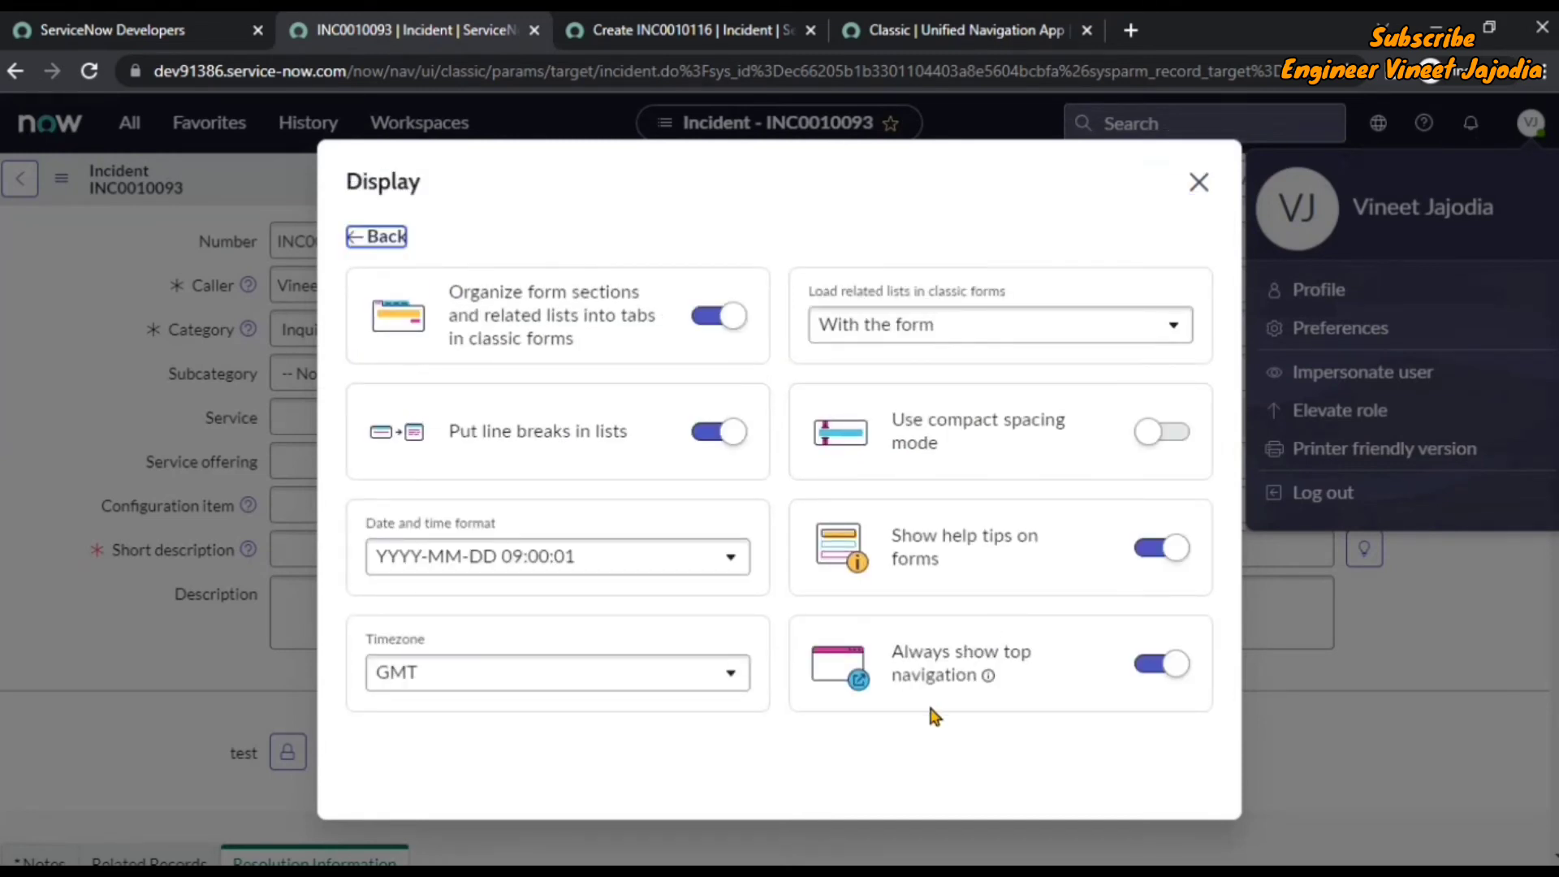
pyautogui.click(388, 237)
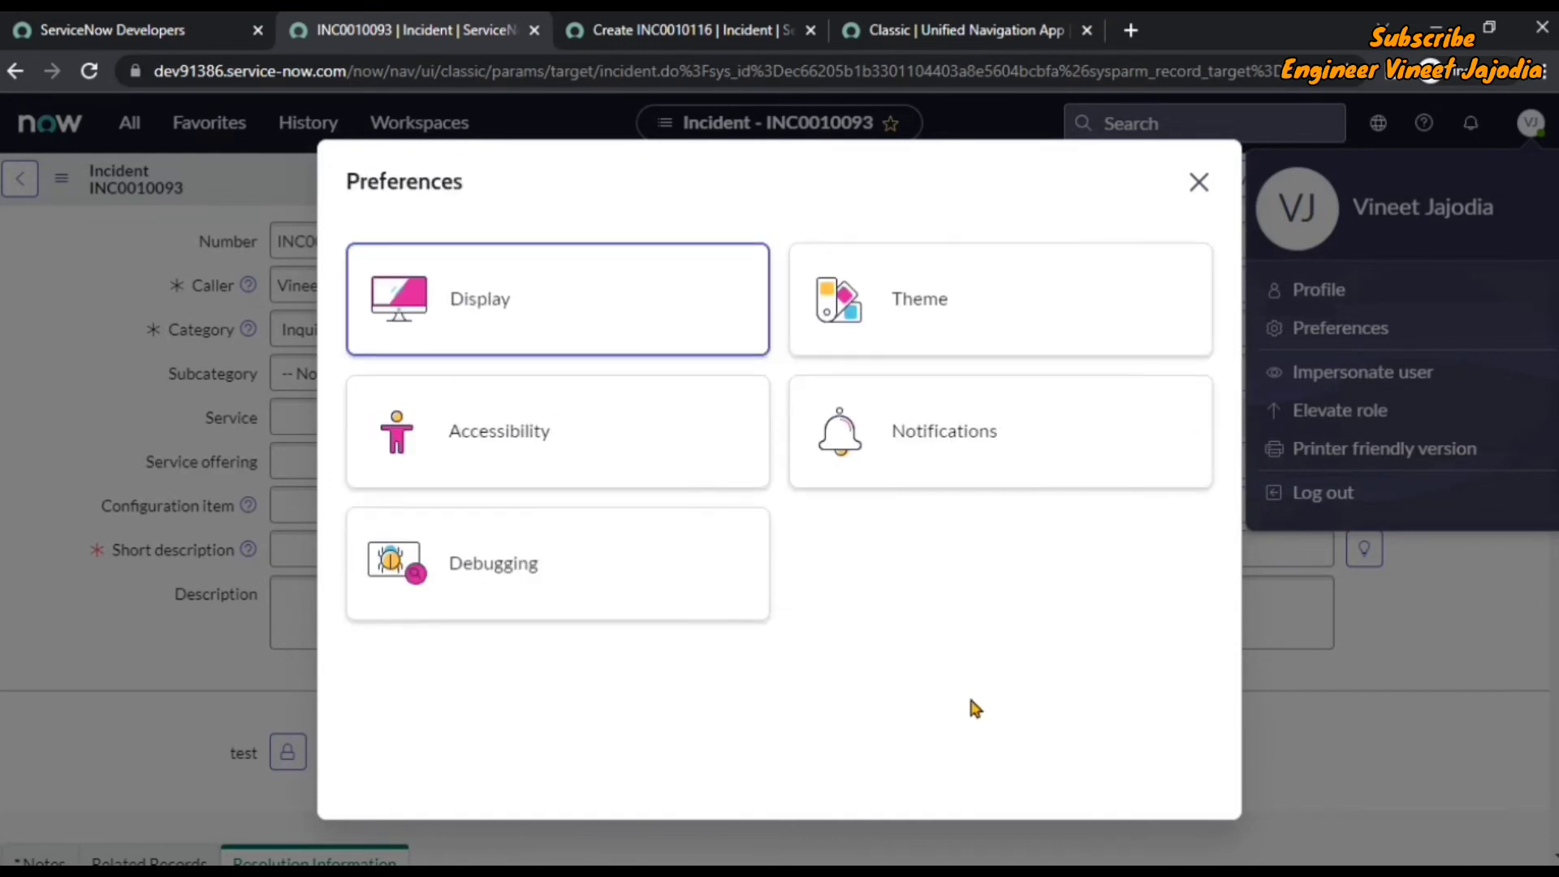
# Try the Dark theme, revert to Default, and return to the preference categories
pyautogui.click(999, 339)
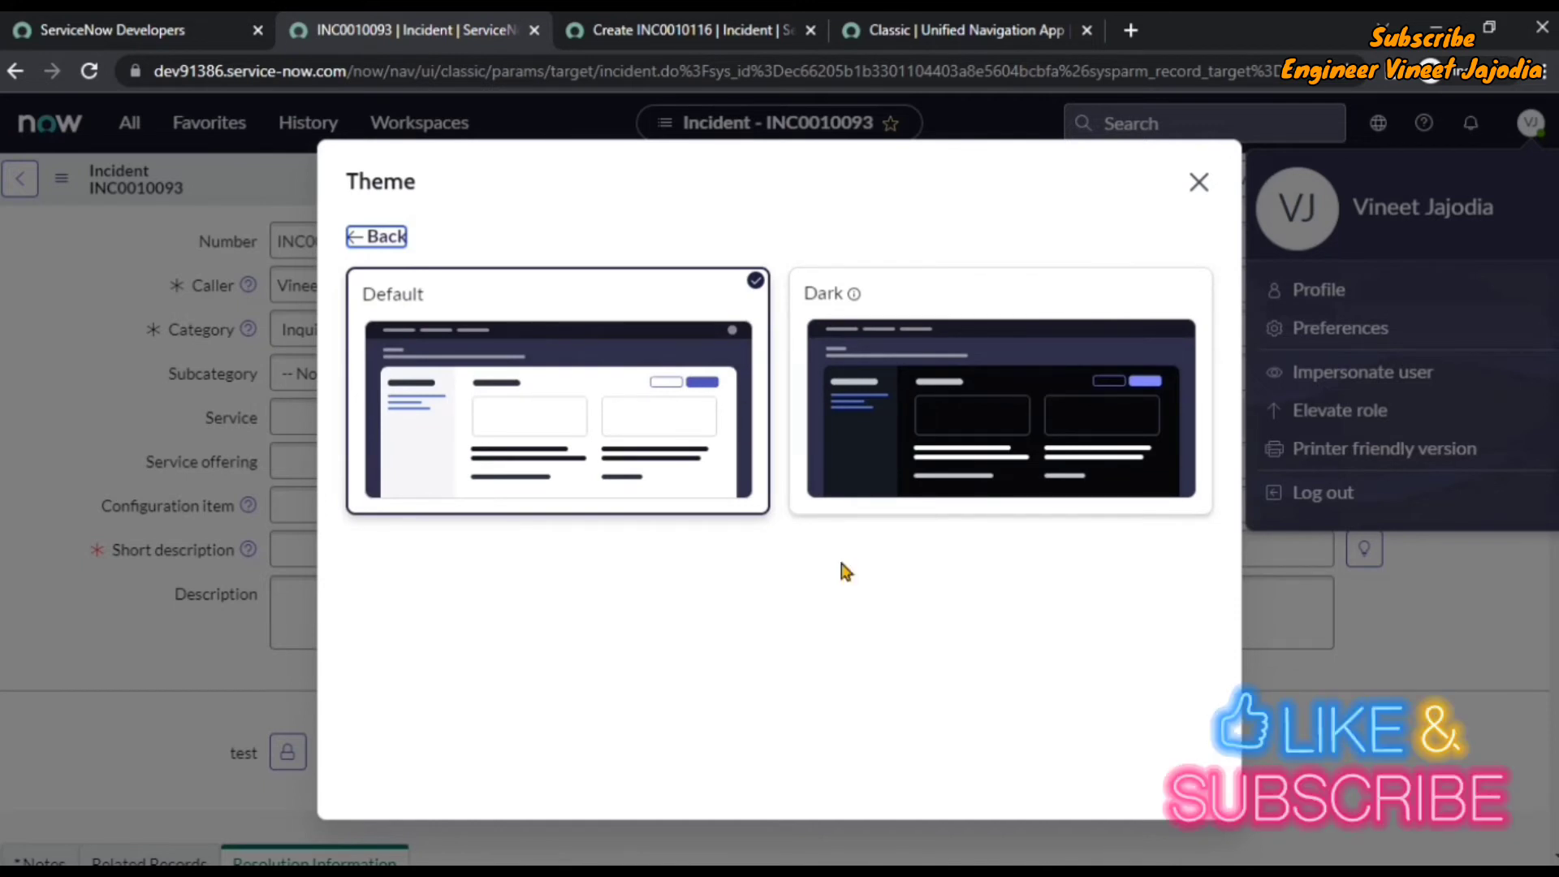
pyautogui.click(1044, 411)
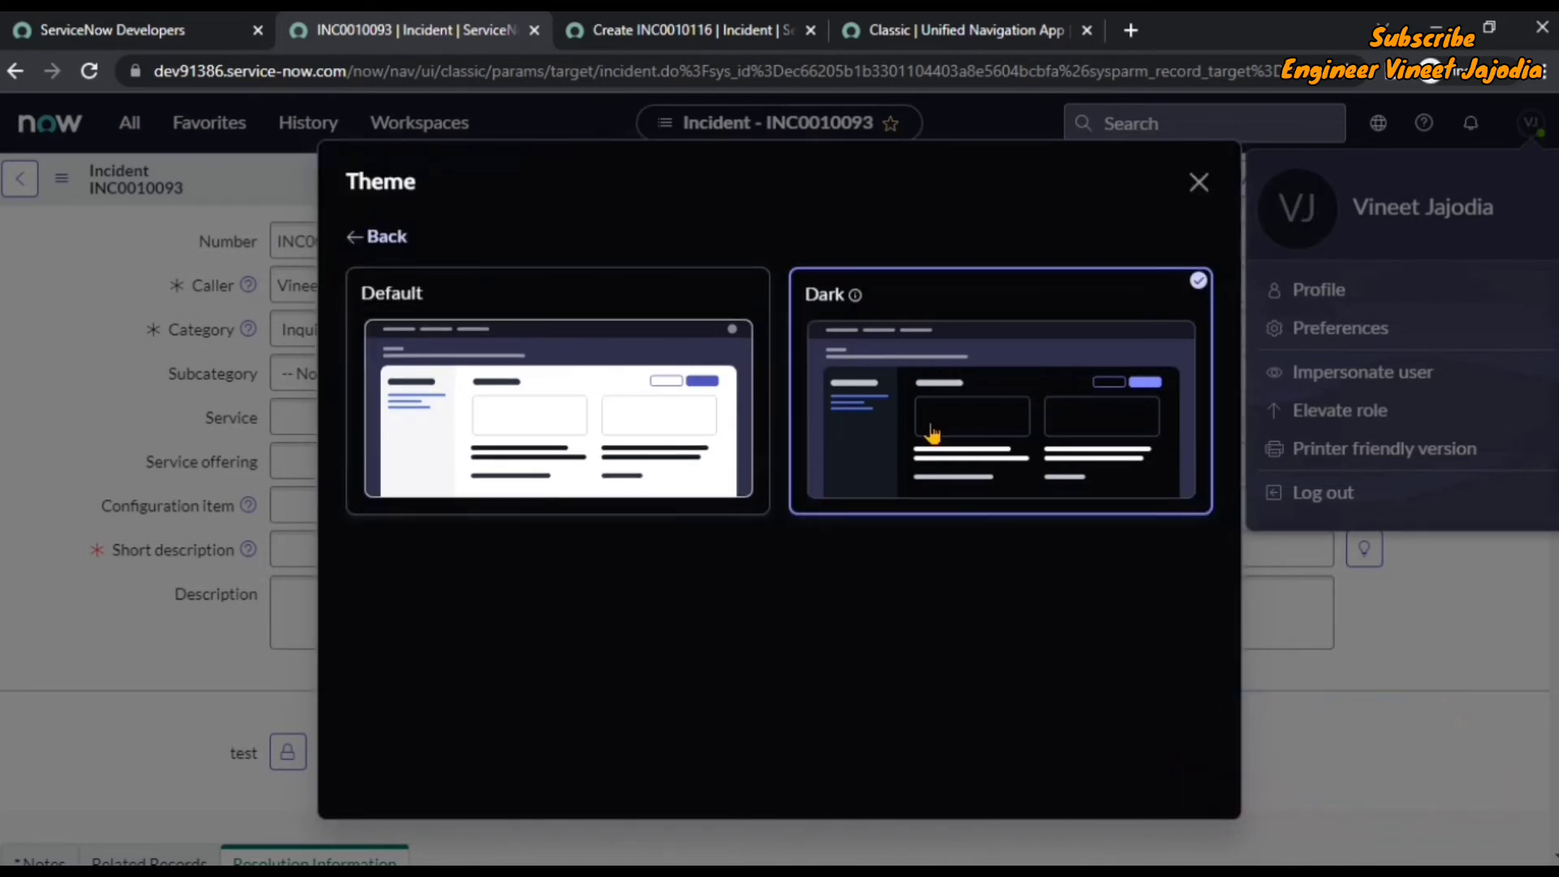
pyautogui.click(469, 300)
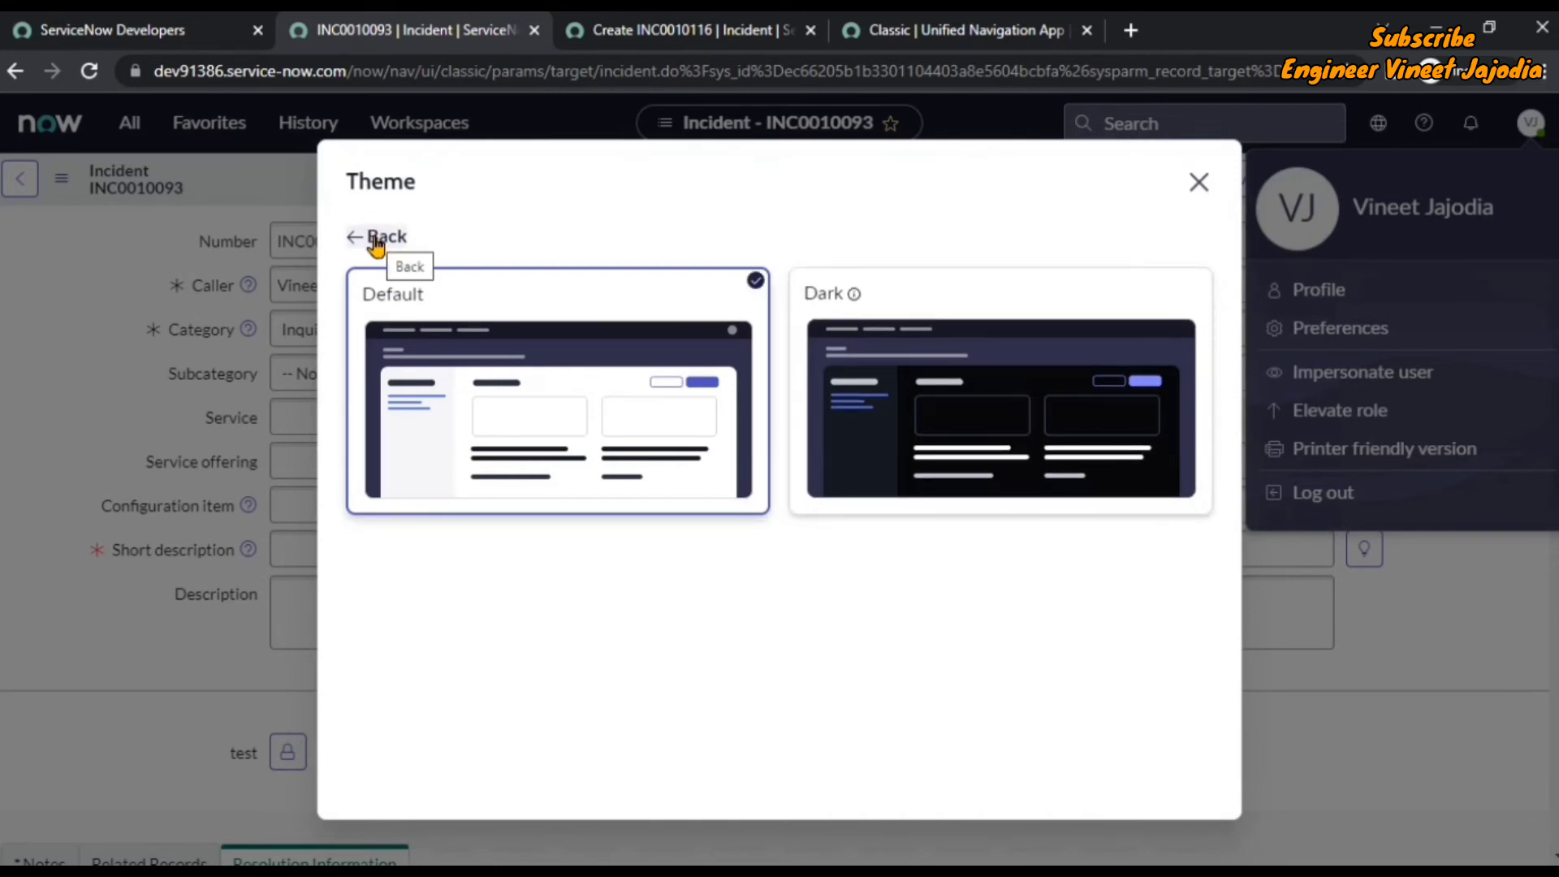
pyautogui.click(375, 240)
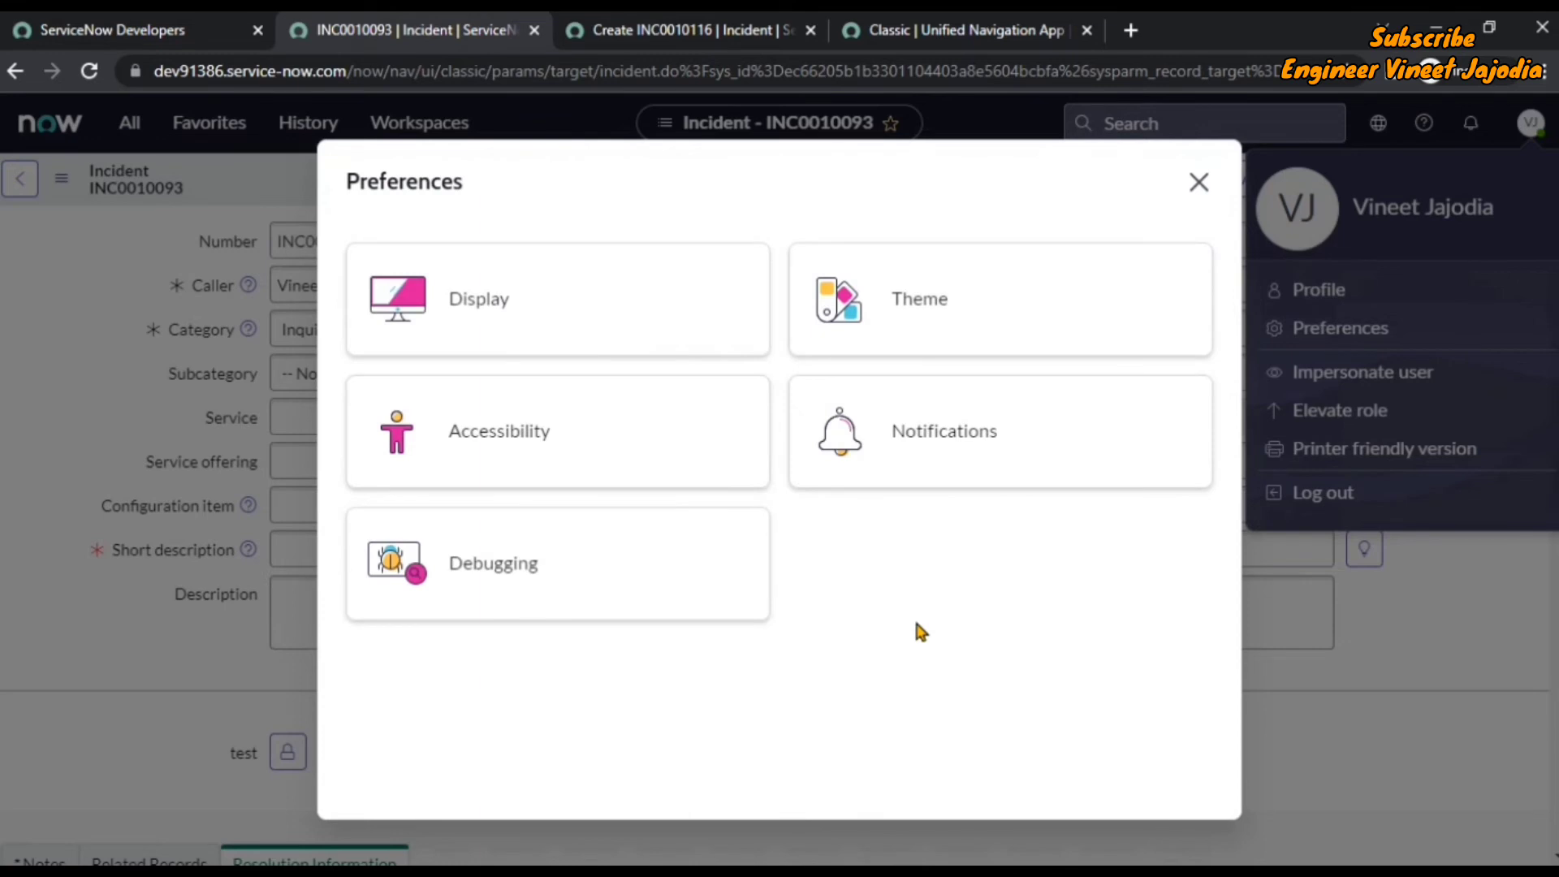
pyautogui.click(488, 423)
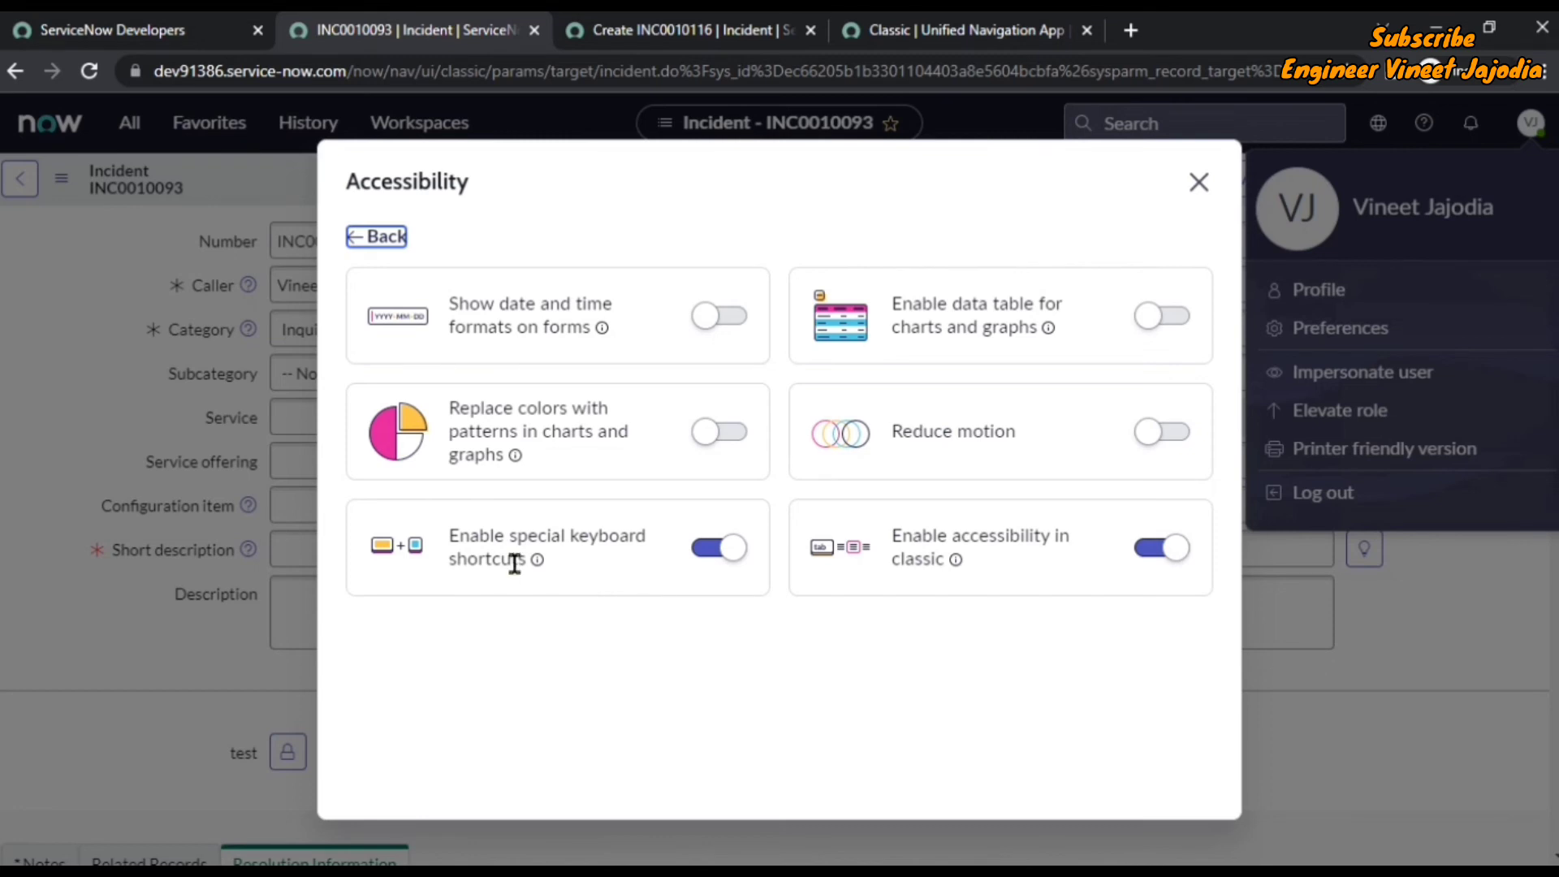
pyautogui.moveTo(536, 564)
pyautogui.moveTo(956, 563)
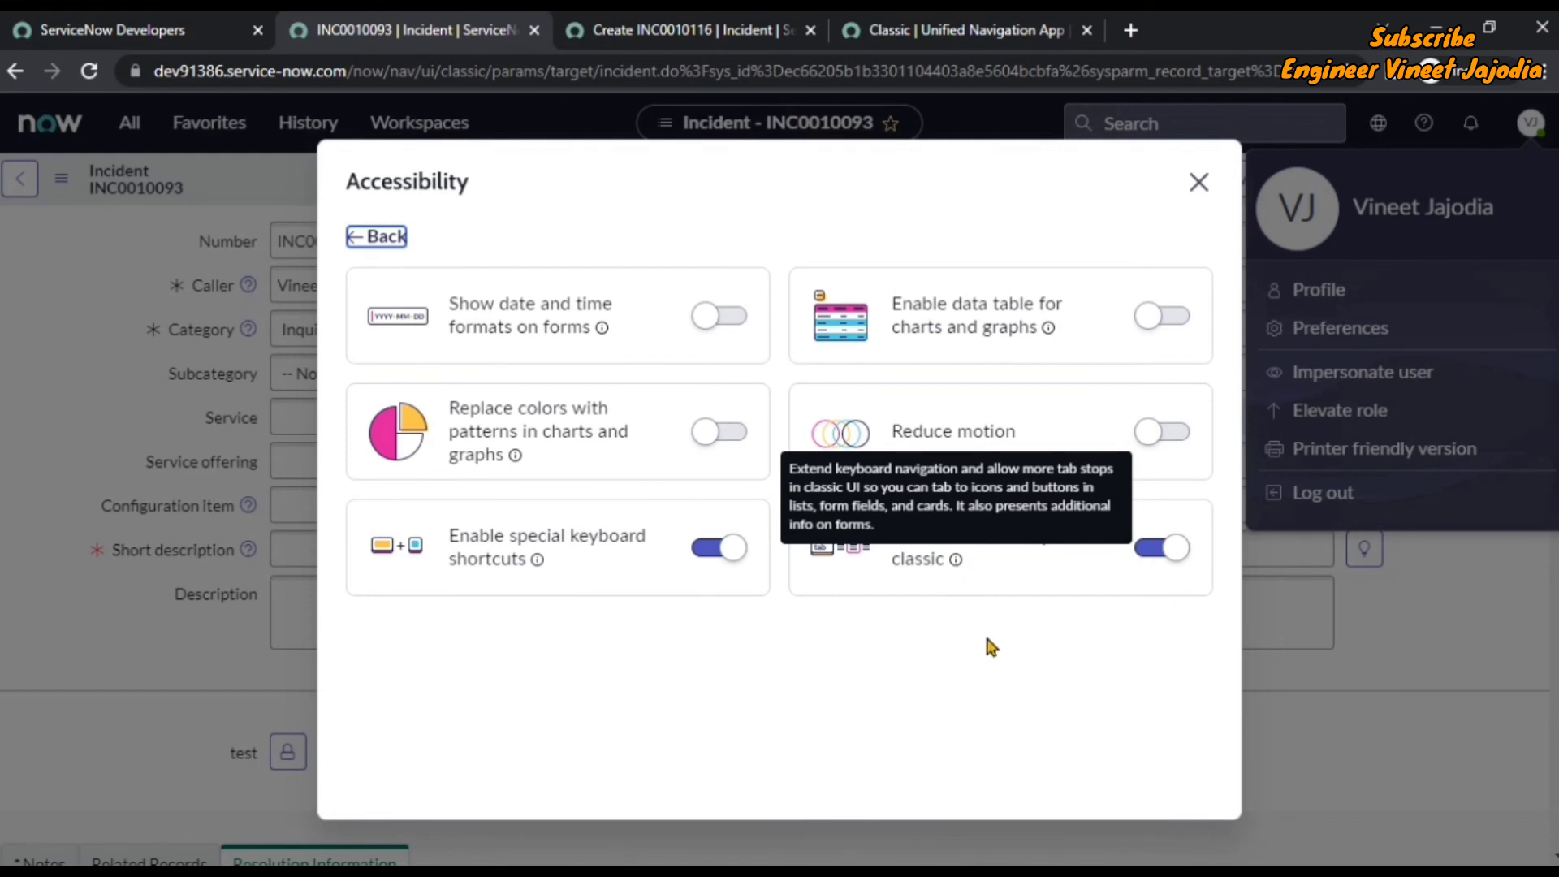
pyautogui.click(380, 238)
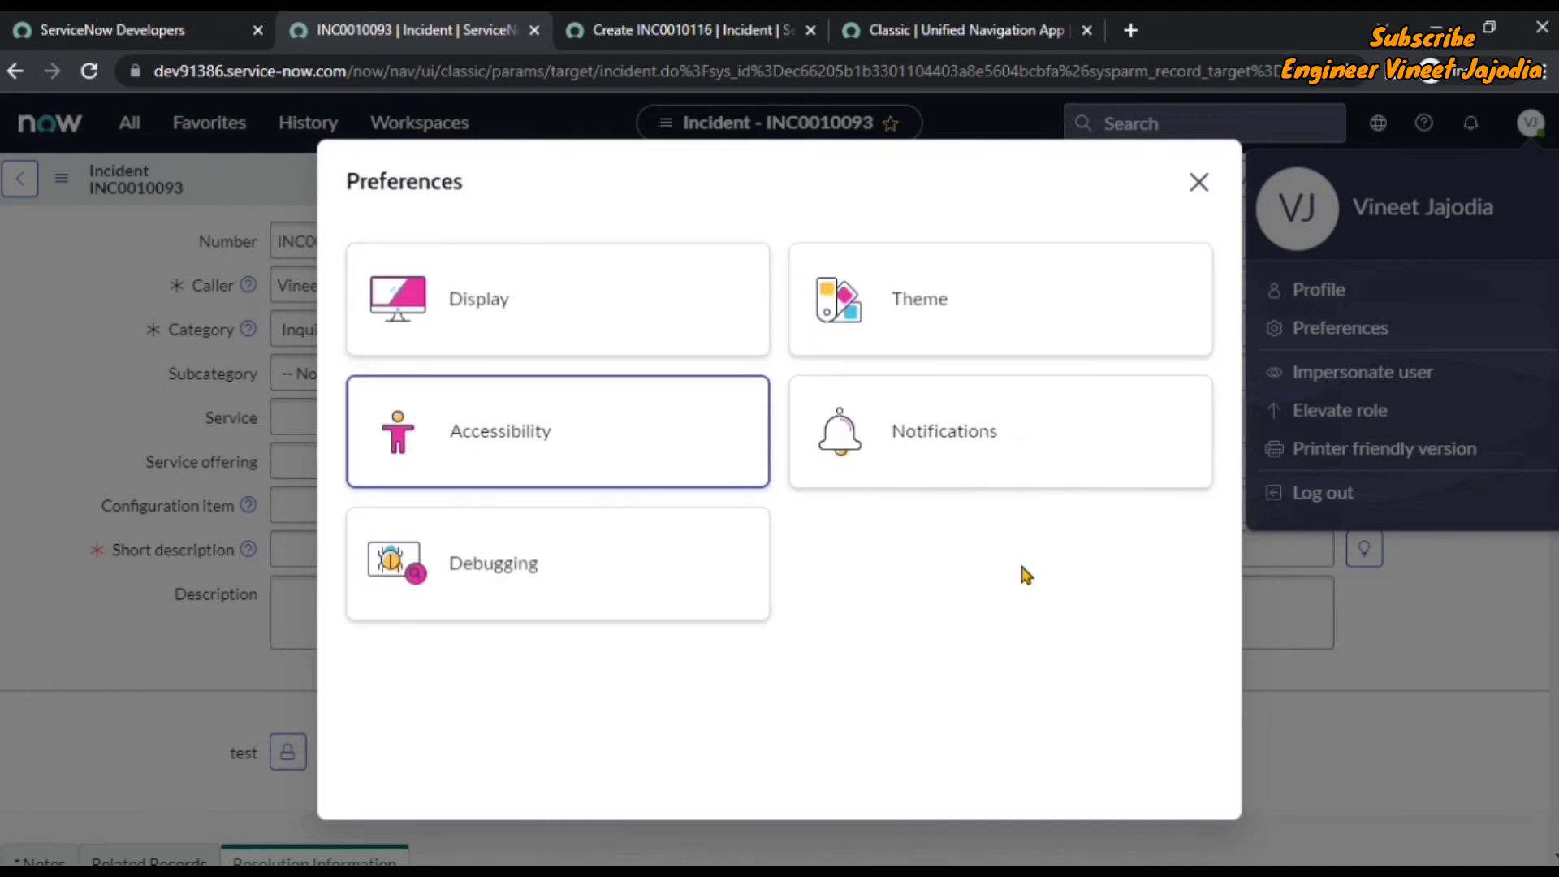
pyautogui.click(954, 439)
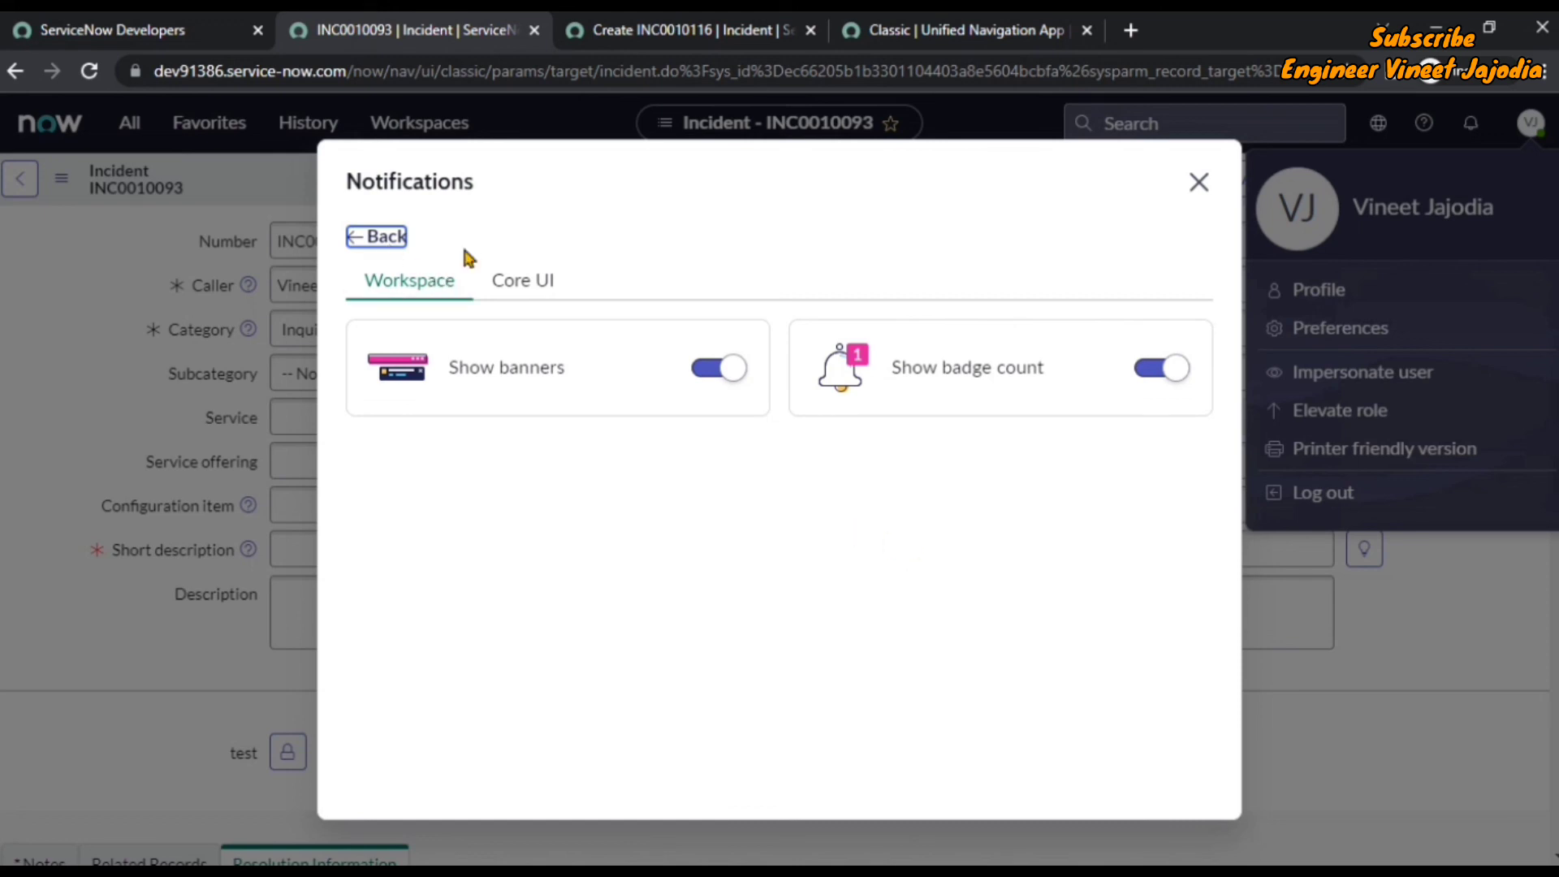
pyautogui.click(387, 238)
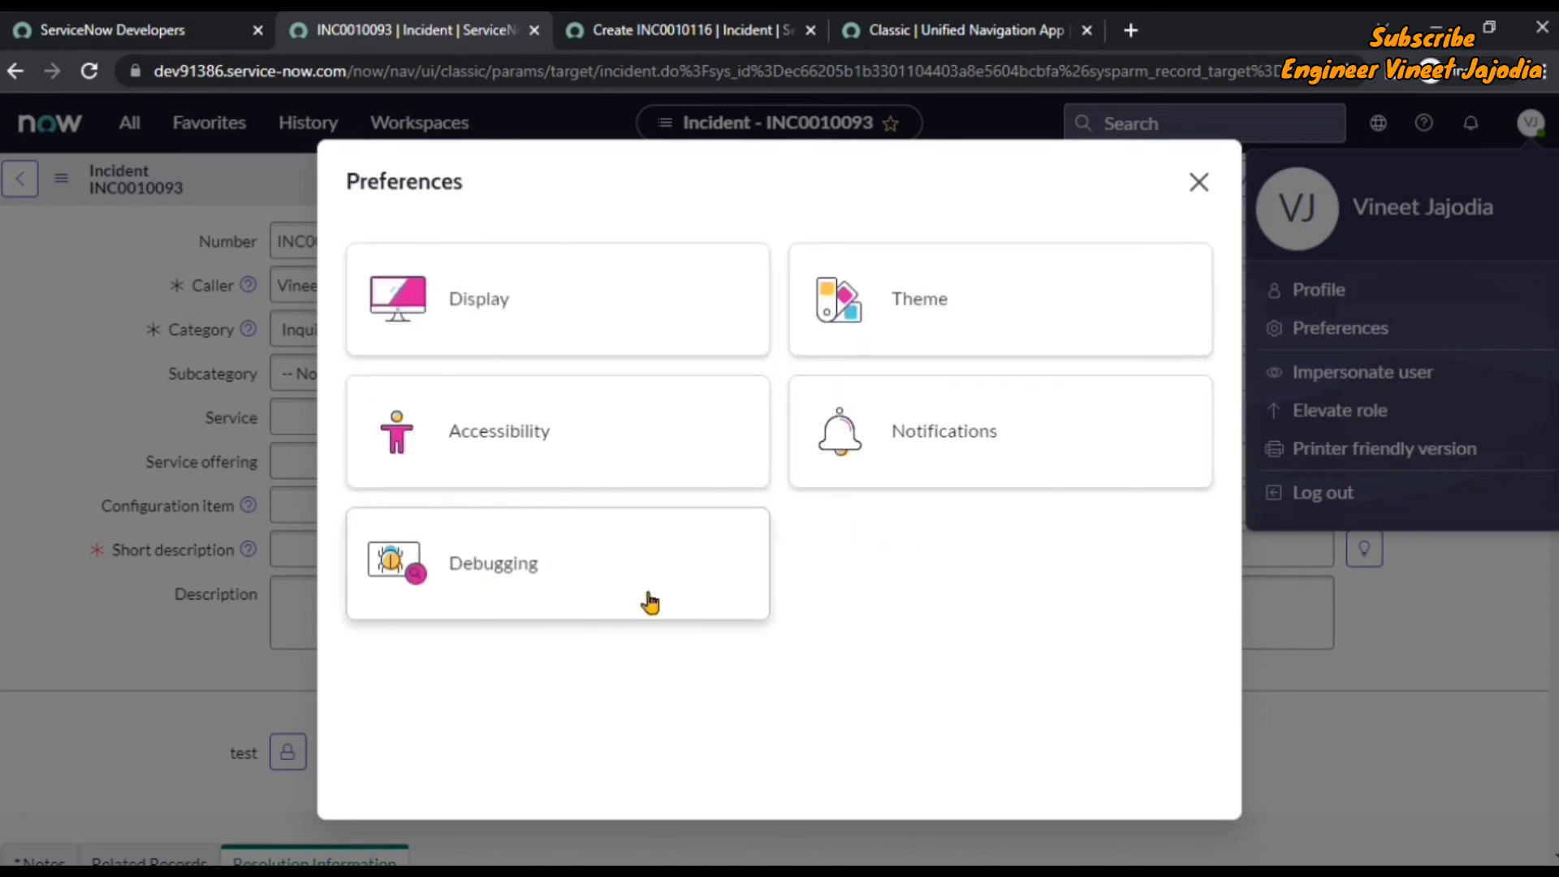
pyautogui.click(478, 577)
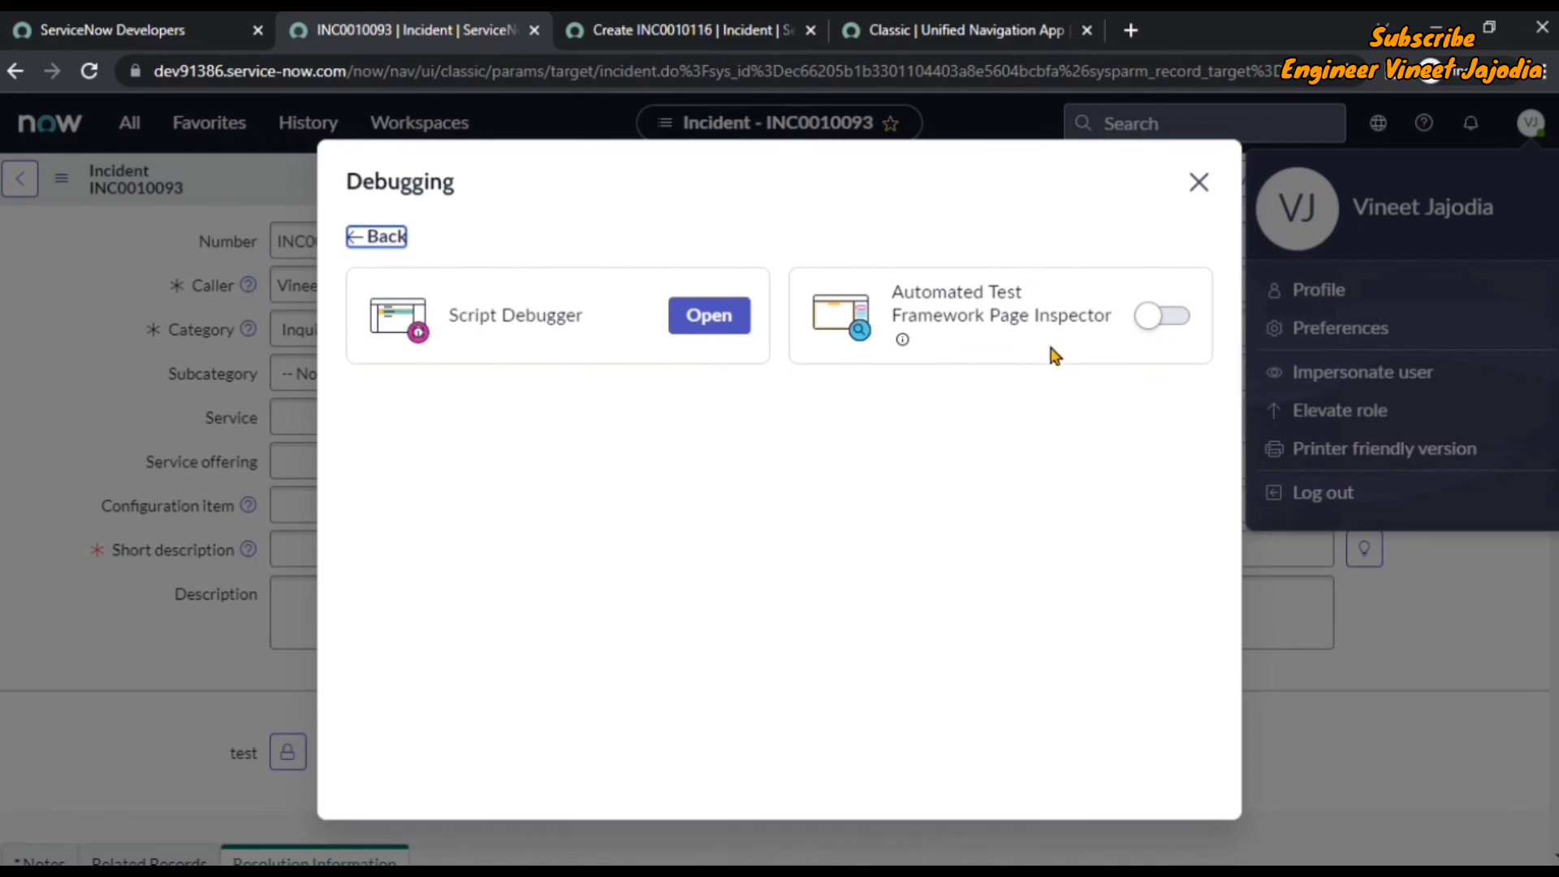
pyautogui.press('Return')
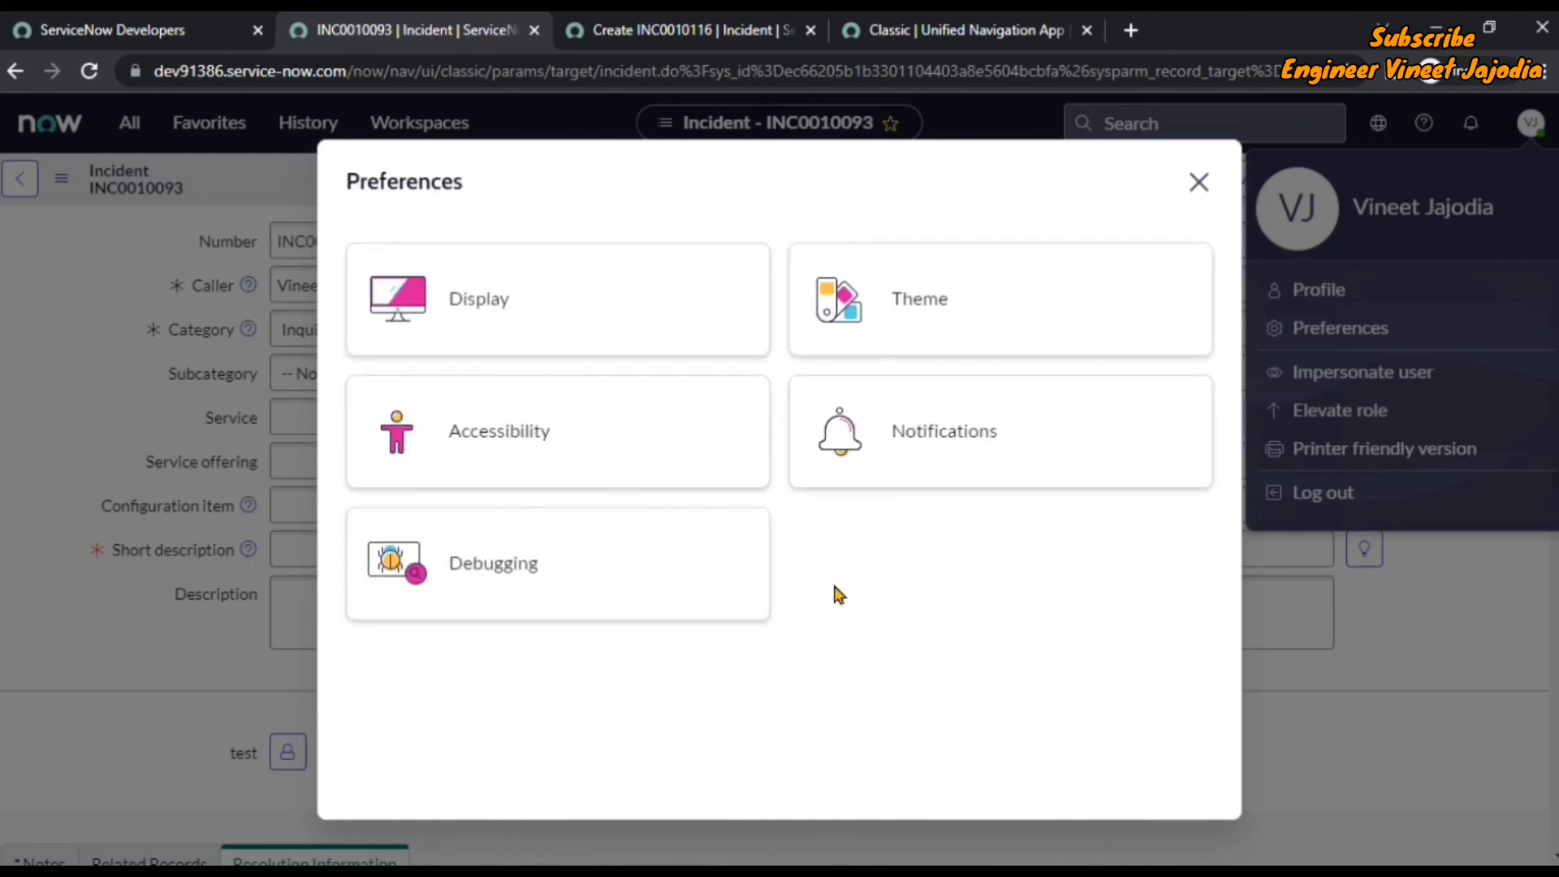